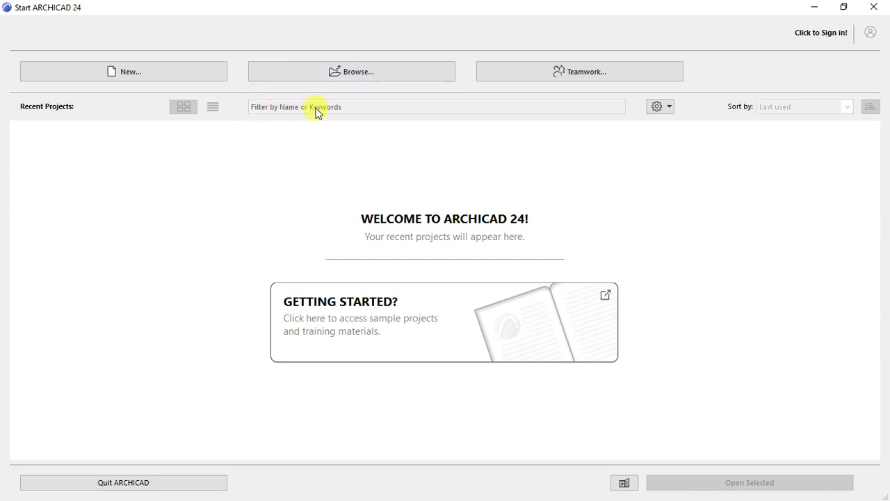
- Browse for an existing project and go to the Ruai Bungalow folder on drive F:
click(284, 71)
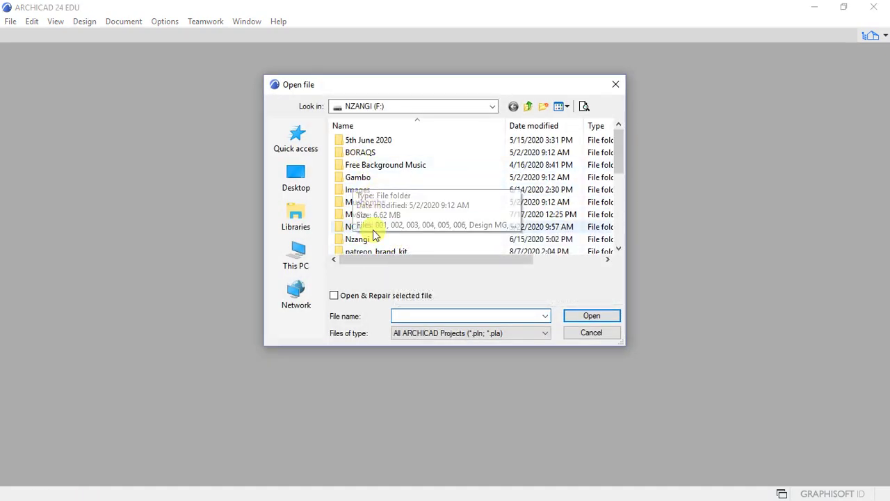
click(620, 250)
click(619, 251)
click(620, 251)
click(619, 251)
click(619, 251)
click(619, 250)
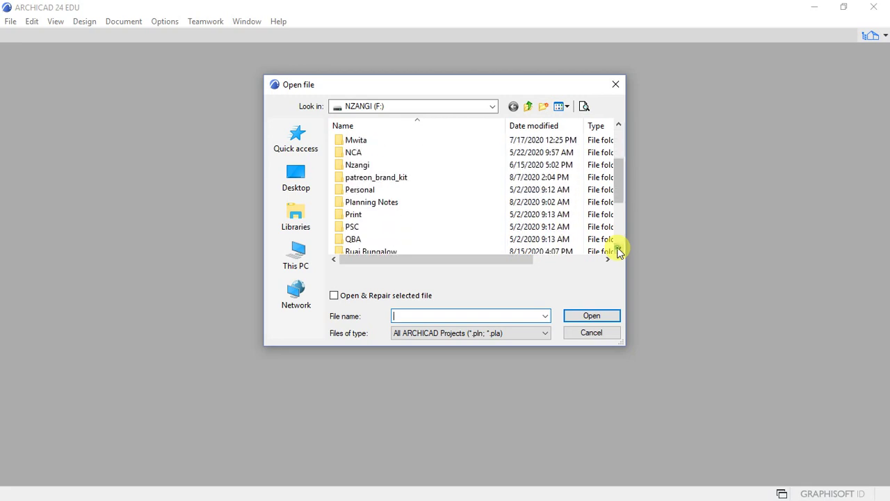
click(620, 251)
double_click(620, 250)
double_click(373, 215)
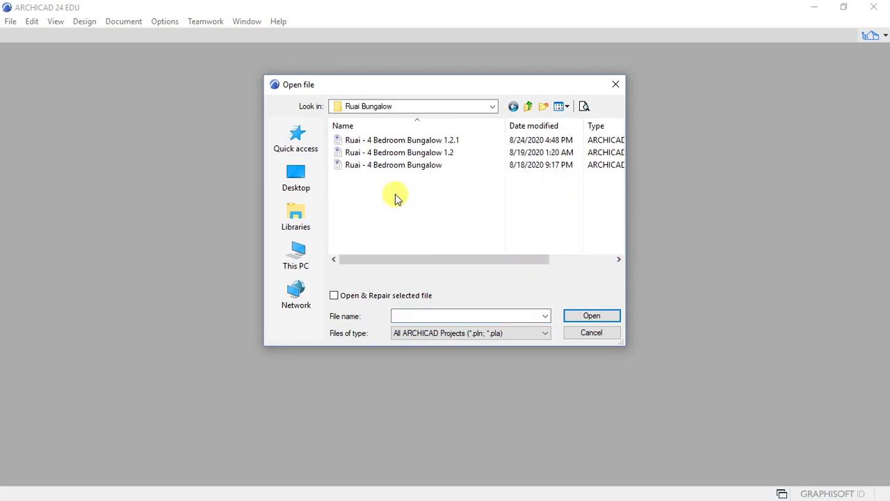
- Open the project file Ruai - 4 Bedroom Bungalow 1.2.1
click(436, 141)
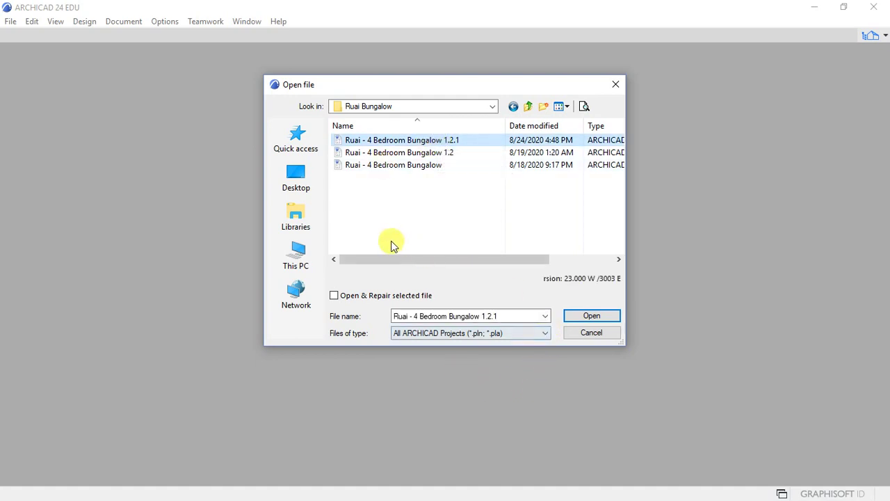
click(592, 317)
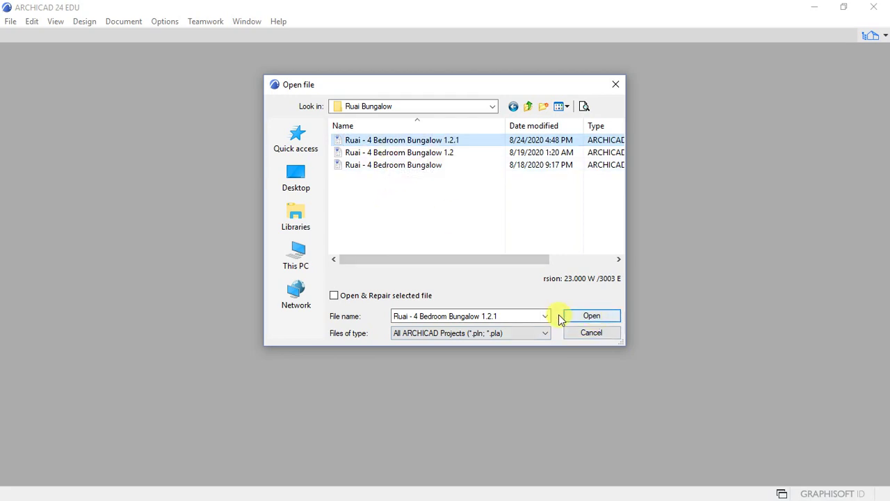
click(576, 316)
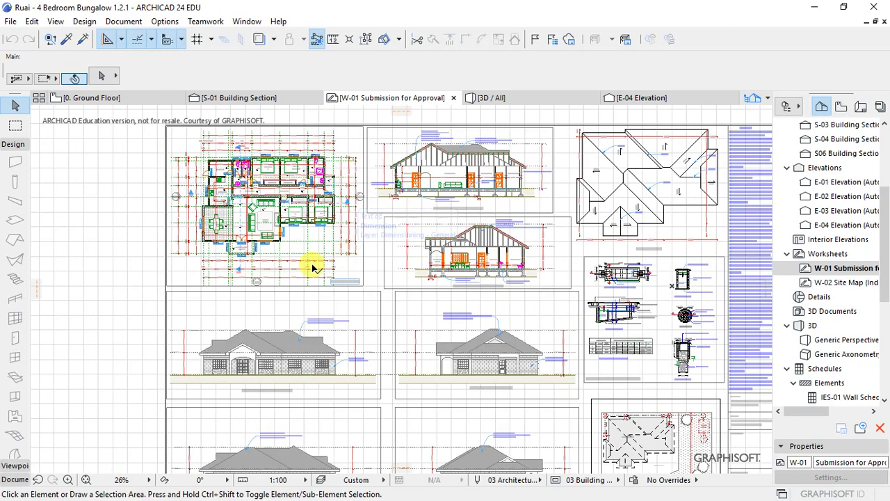
- Examine the floor plan drawing on the W-01 Submission for Approval worksheet up close
scroll(189, 149, up, 2)
scroll(189, 150, up, 3)
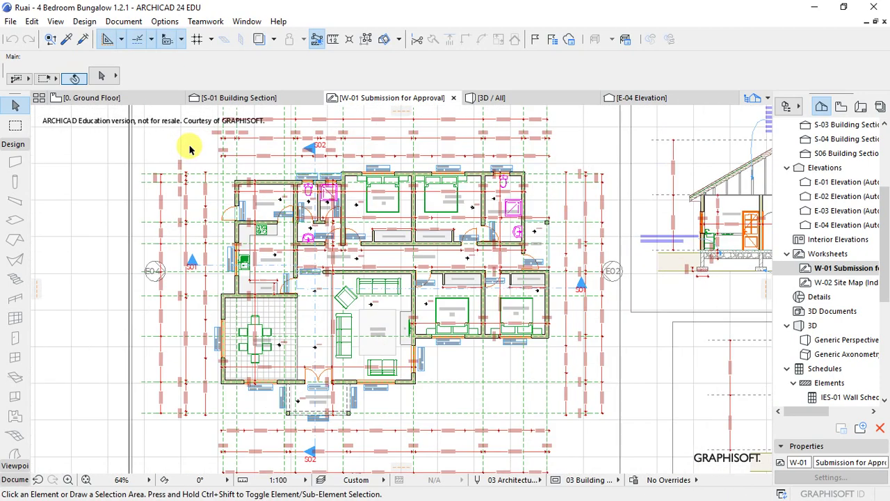
click(377, 316)
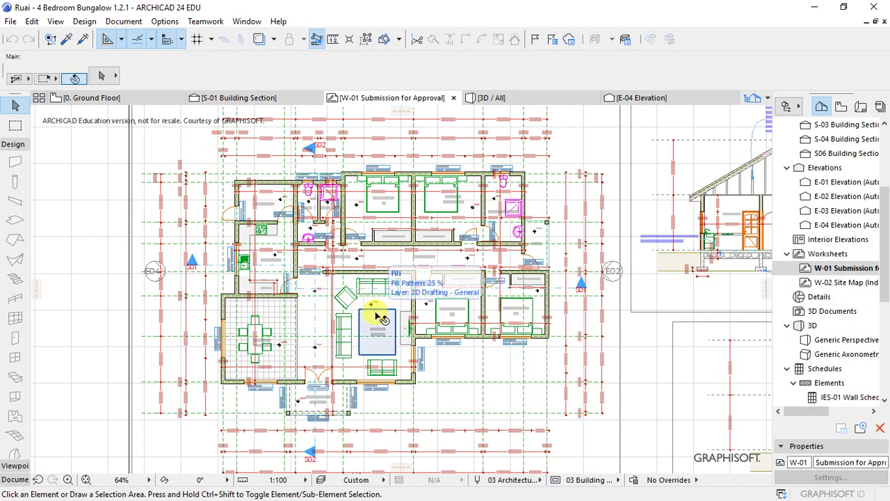
click(369, 304)
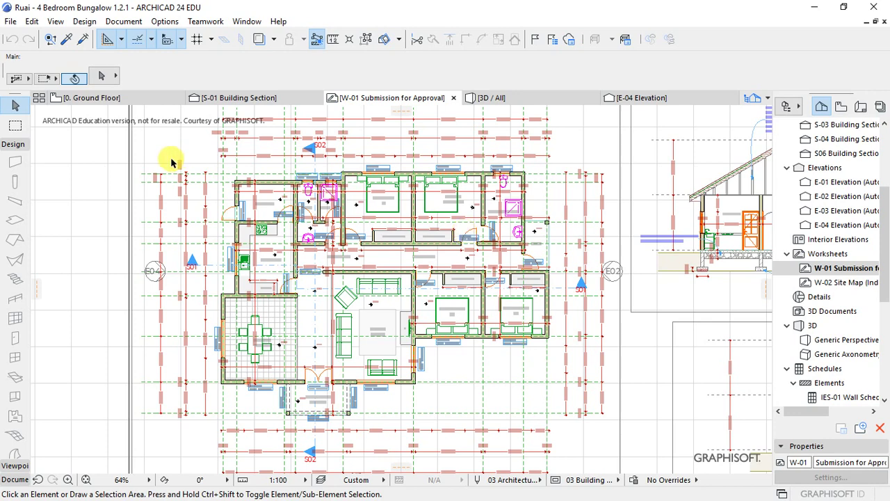
- Switch to the Ground Floor plan and examine the bungalow's room layout, roof lines and dimensions
click(104, 98)
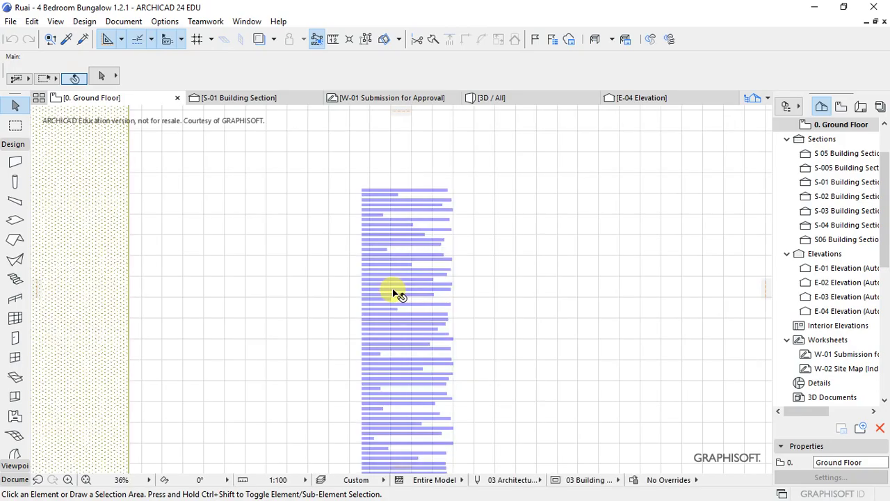
scroll(596, 300, down, 4)
scroll(557, 297, down, 2)
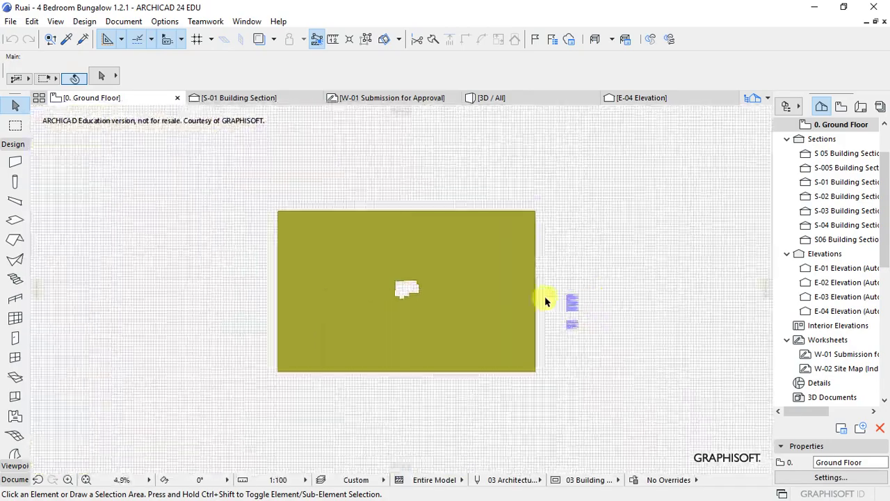
scroll(397, 292, up, 4)
scroll(453, 304, down, 1)
scroll(396, 286, up, 7)
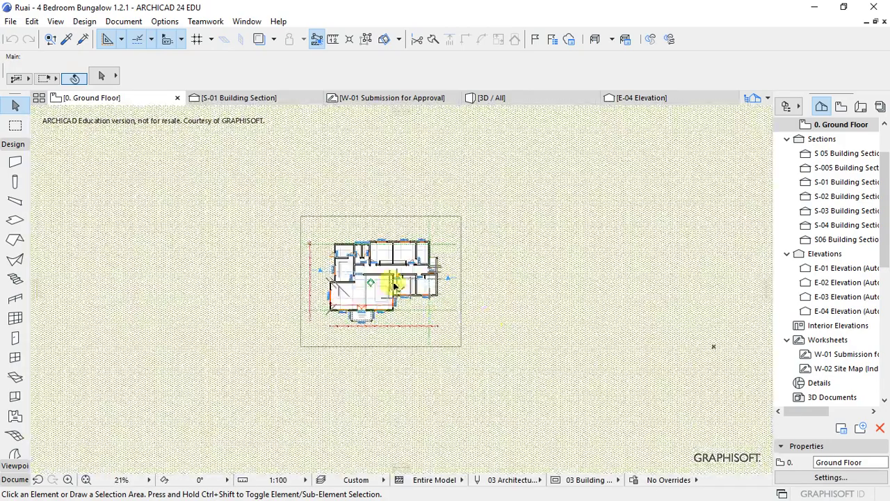
scroll(400, 289, up, 2)
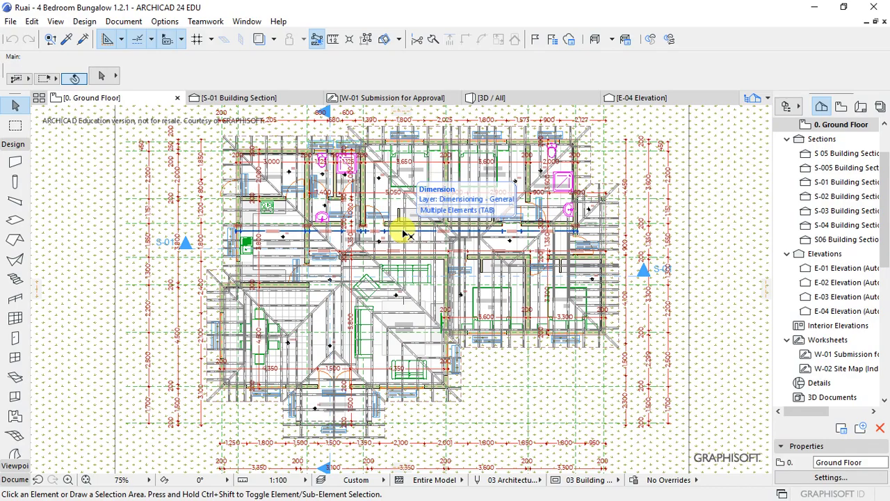
scroll(405, 233, up, 2)
scroll(445, 278, down, 2)
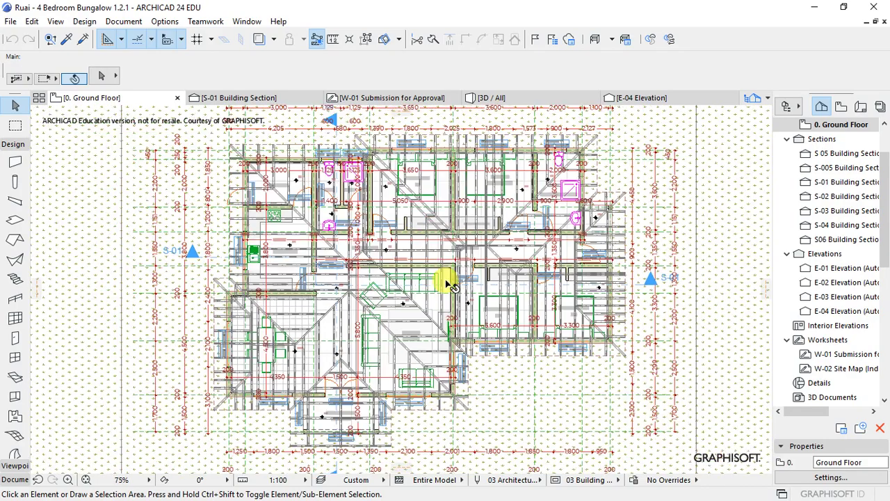
scroll(268, 289, down, 2)
scroll(334, 249, up, 3)
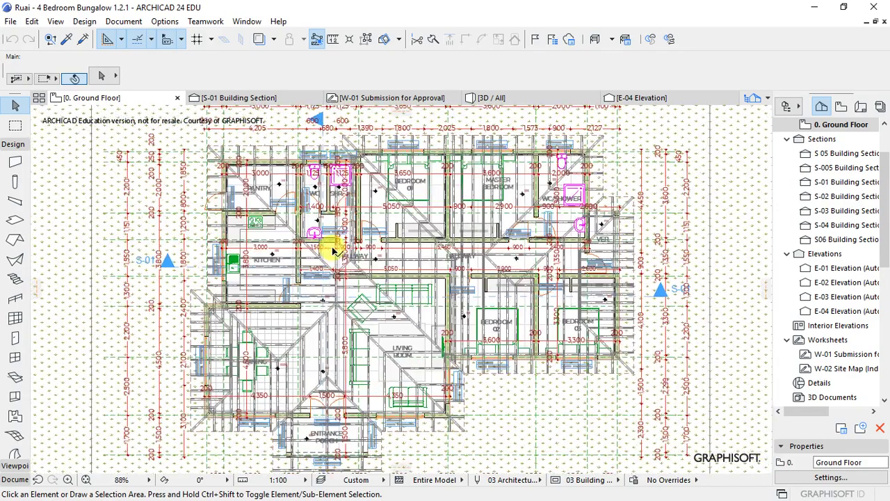
scroll(409, 203, down, 1)
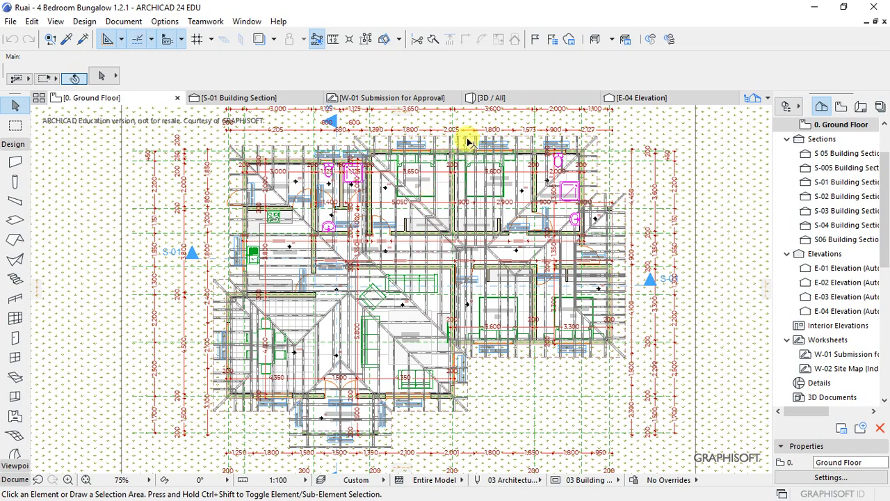
- Switch to the 3D view of the whole model and examine the bungalow's exterior from several angles
click(497, 99)
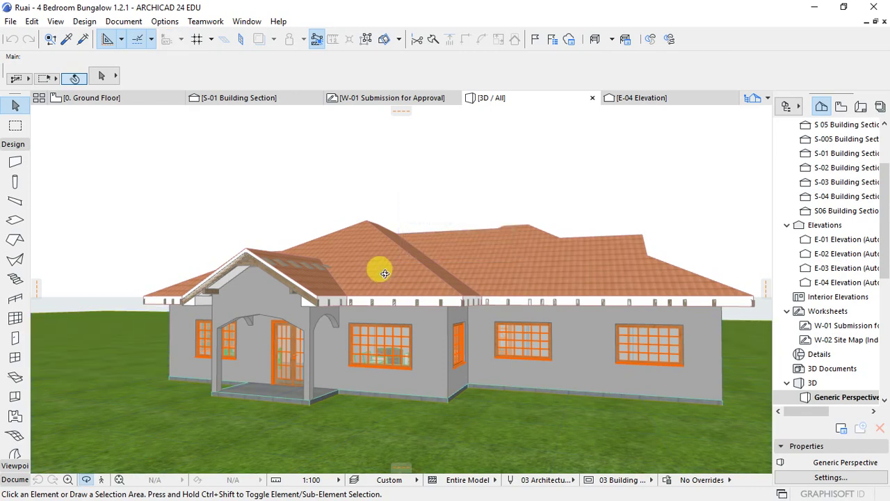
shift+middle_drag(371, 267, 332, 297)
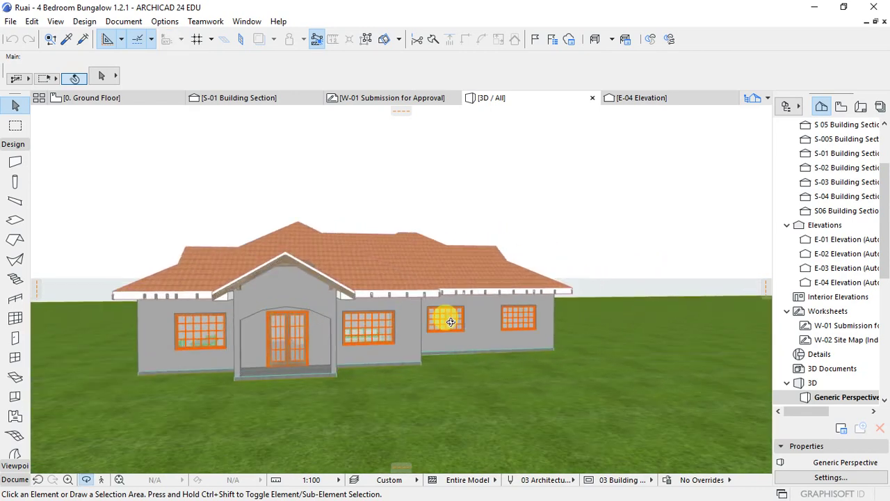
drag(451, 322, 377, 331)
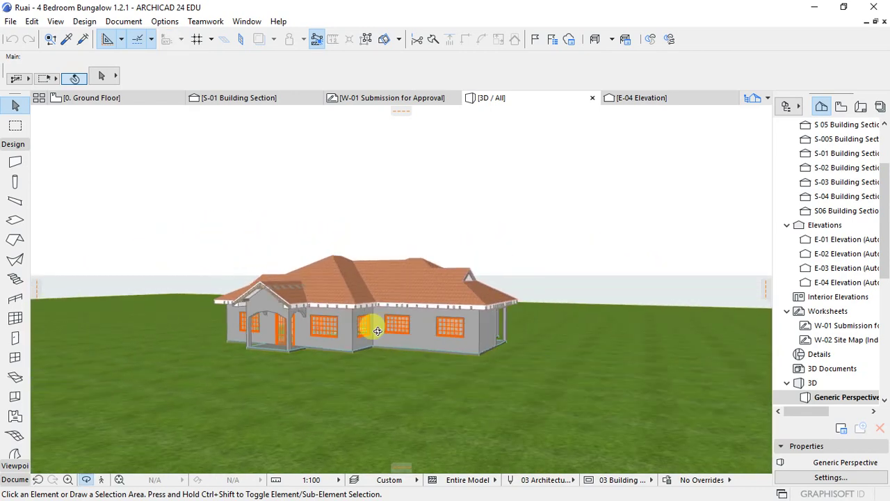
drag(505, 327, 463, 311)
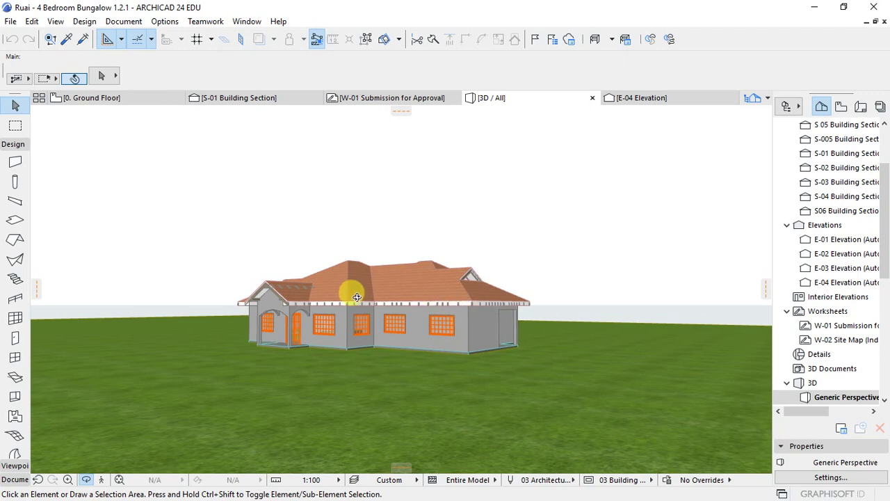
drag(357, 297, 331, 284)
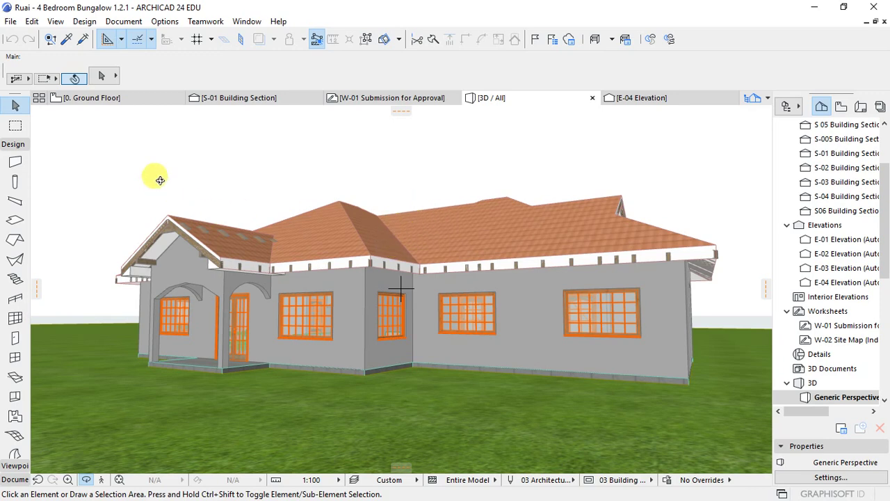
- Check the room layout on the Ground Floor plan once more, and return to the 3D view
click(128, 101)
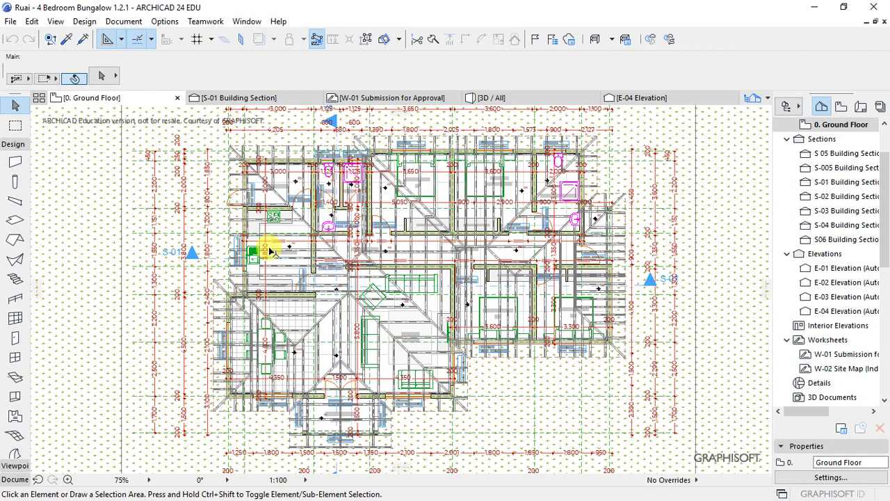
scroll(473, 252, up, 2)
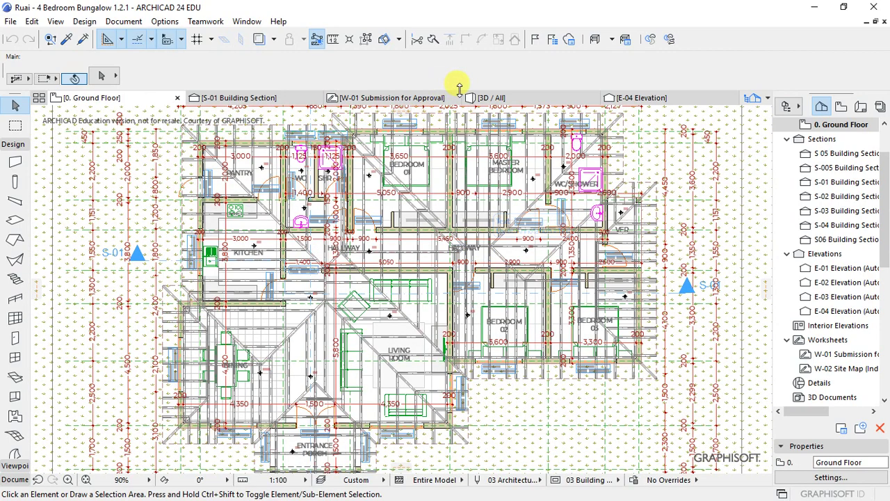
click(487, 97)
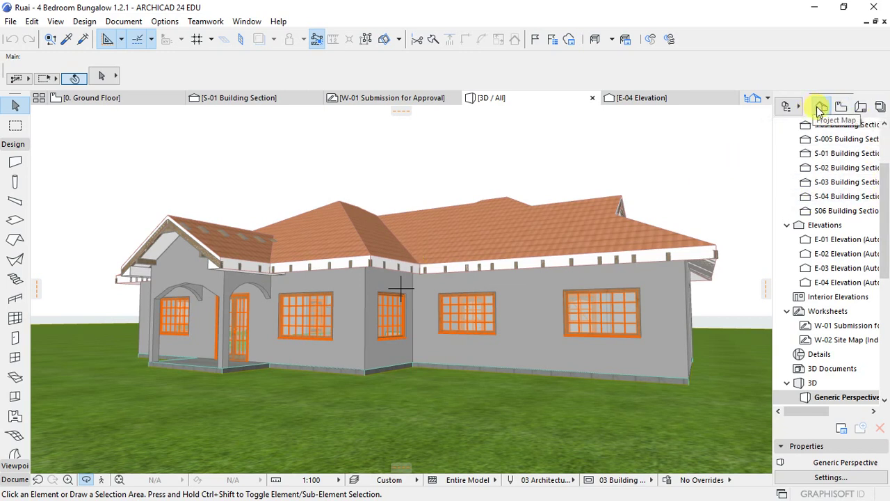
- Open the IES-01 Wall Schedule from the project's element schedules
drag(886, 203, 886, 284)
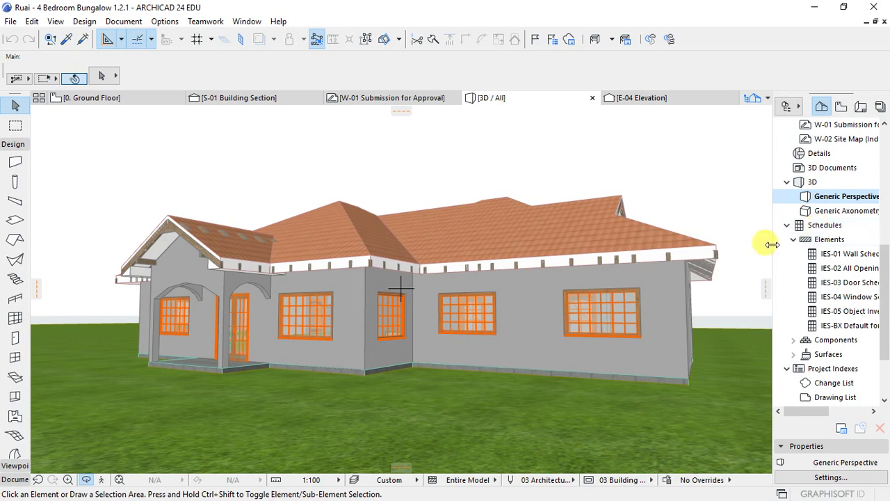
click(793, 240)
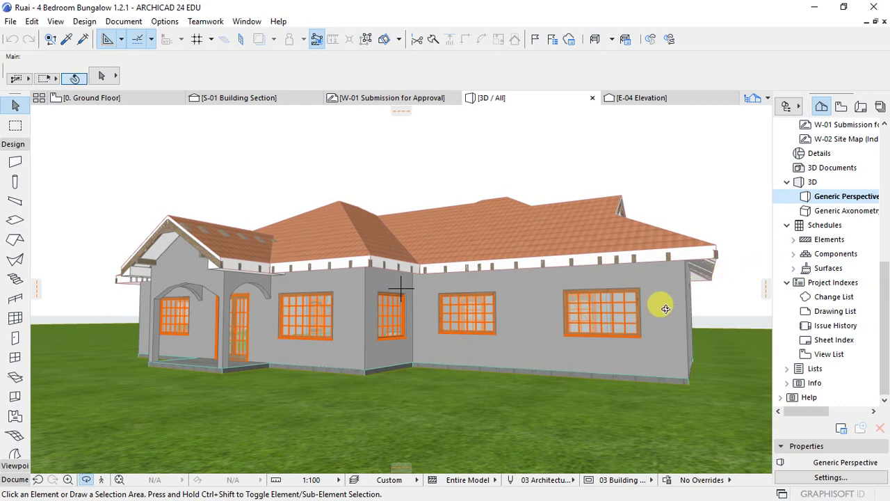
click(793, 240)
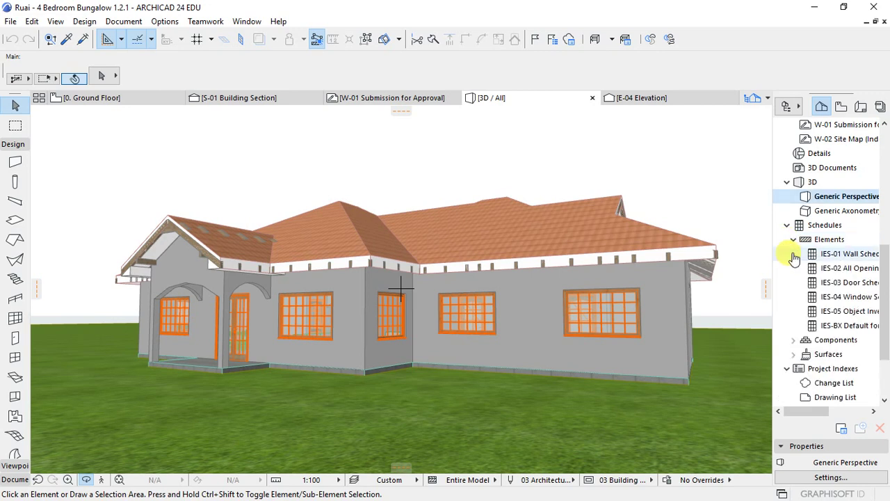
drag(814, 412, 828, 410)
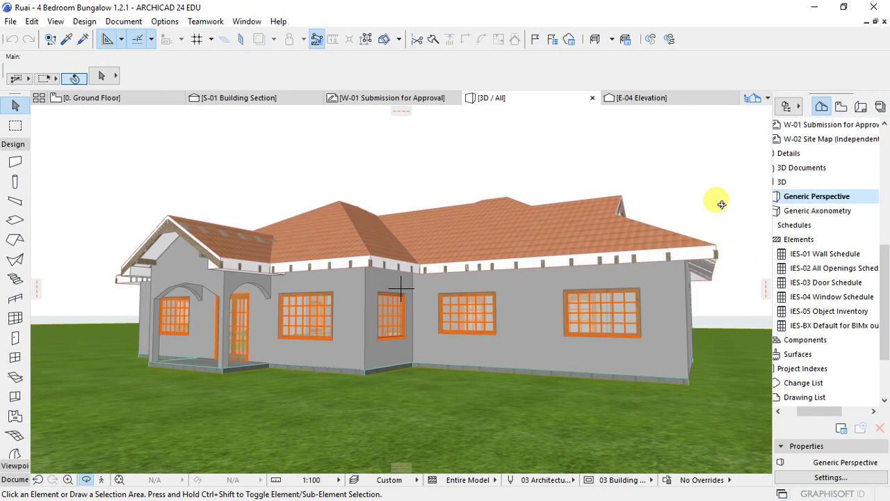
click(822, 256)
double_click(821, 255)
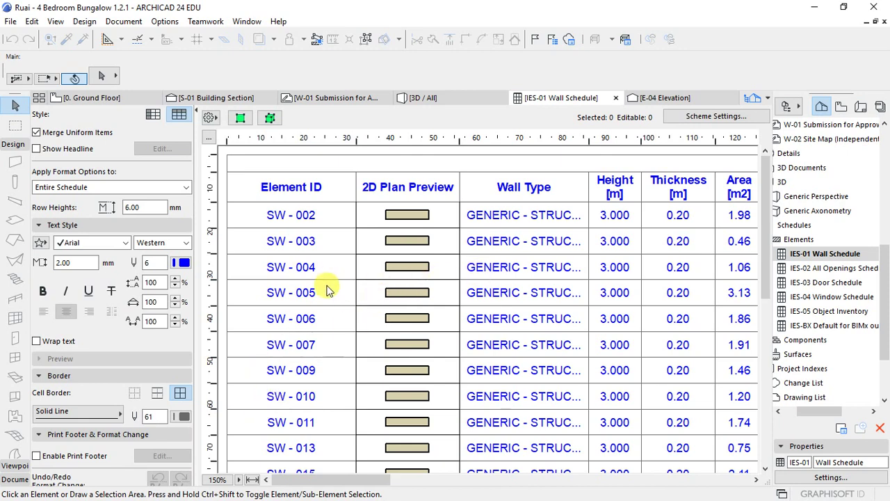
- Review the wall schedule's rows and columns at 100% zoom, and check the criteria and fields in its scheme settings
scroll(330, 282, down, 5)
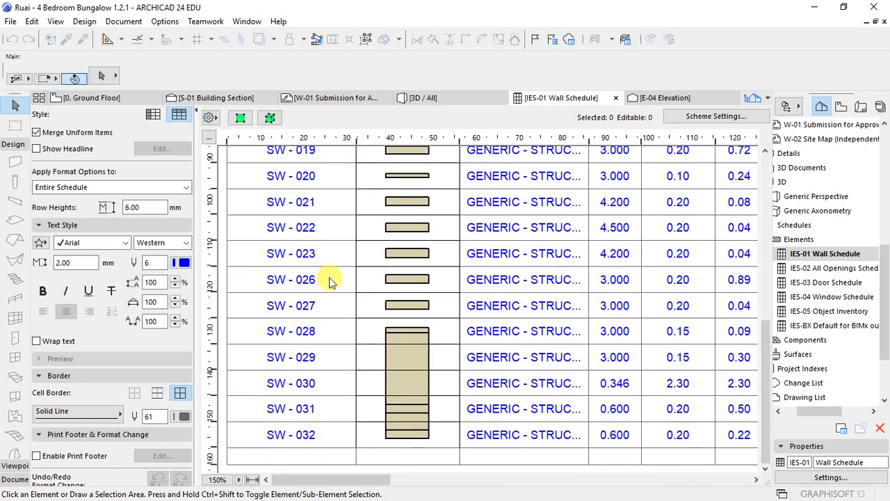
scroll(330, 282, up, 5)
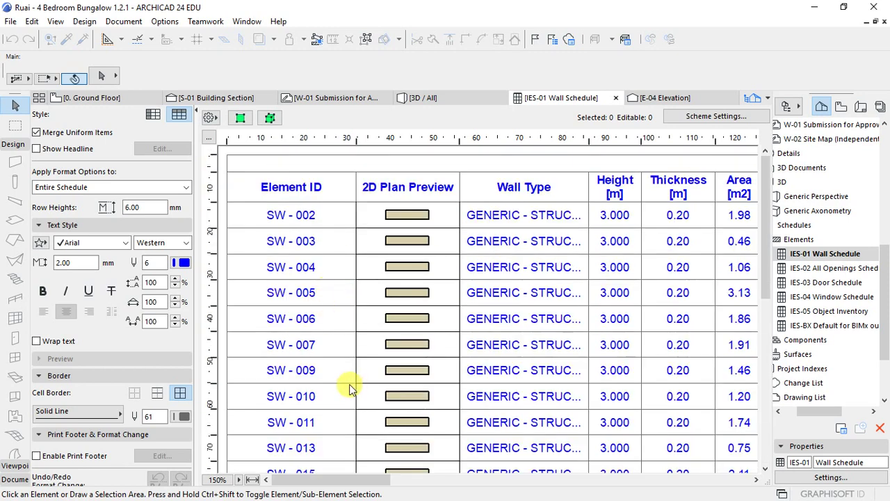
click(221, 480)
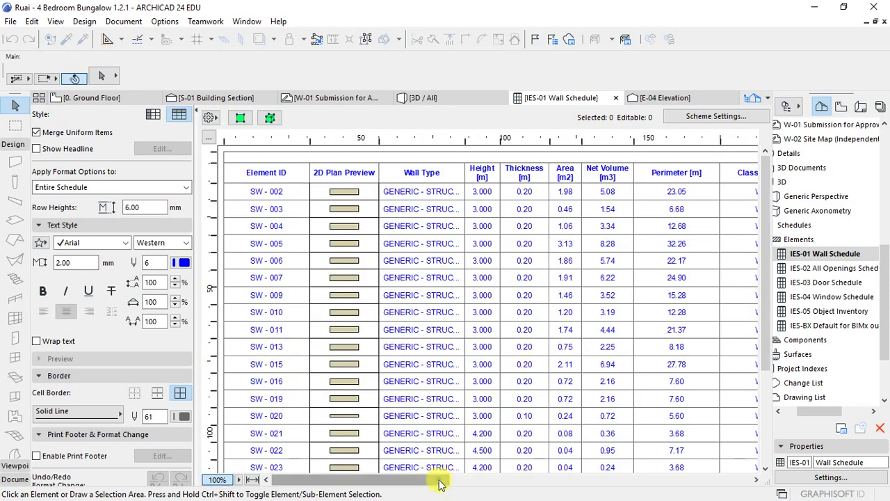
drag(437, 479, 334, 485)
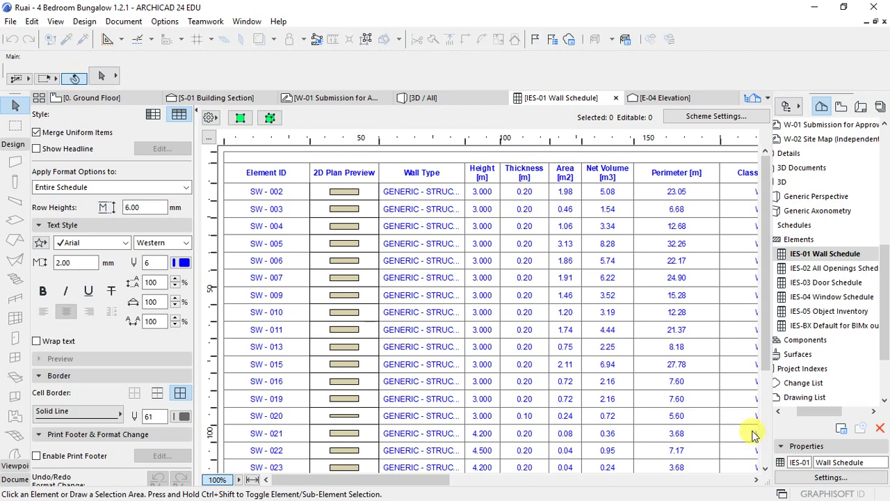
click(802, 480)
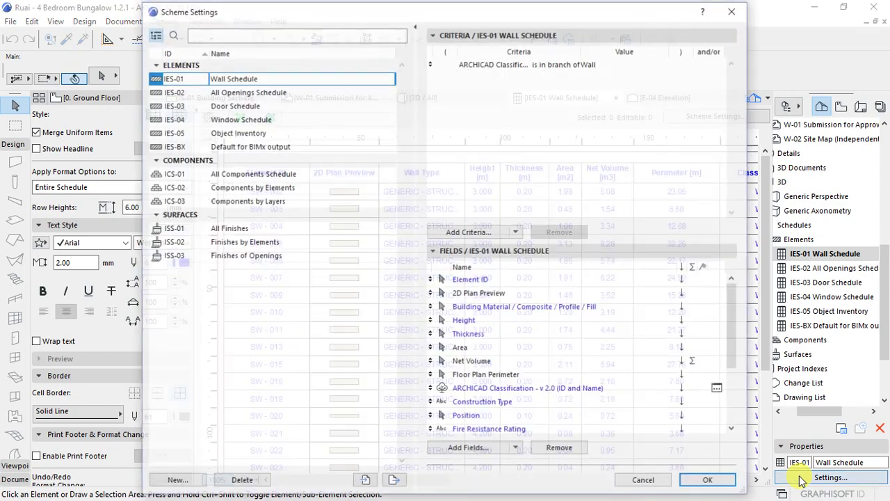
click(734, 10)
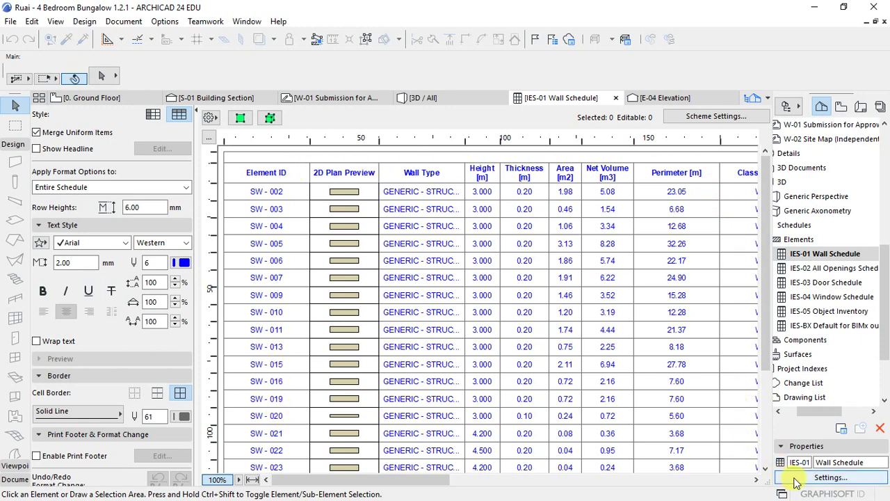
- Review the criteria and fields in the wall schedule's scheme settings, and close them without changes
click(827, 477)
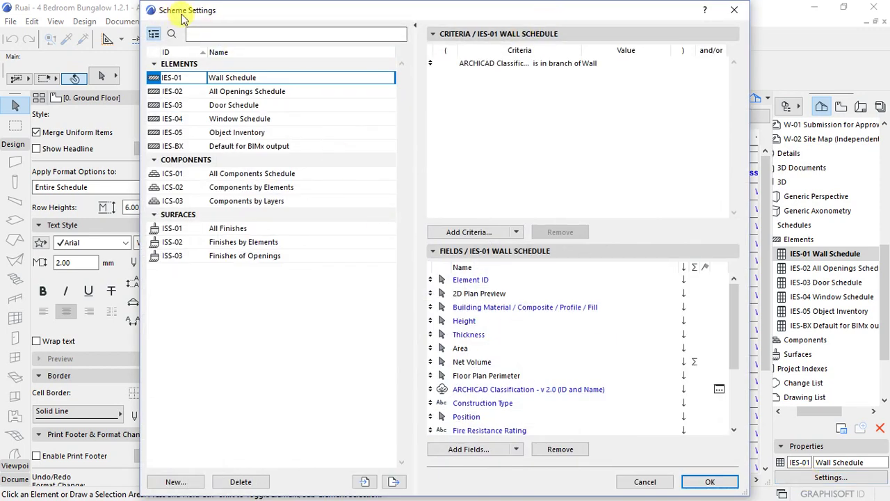
click(734, 10)
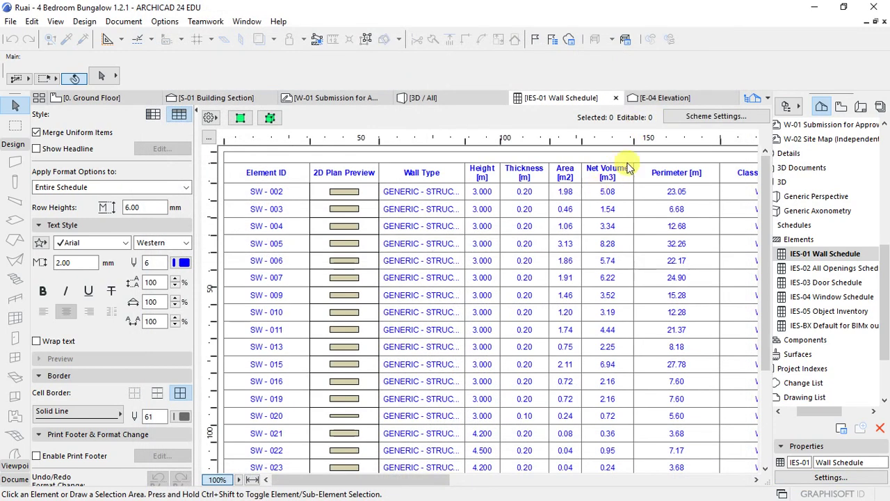
click(699, 119)
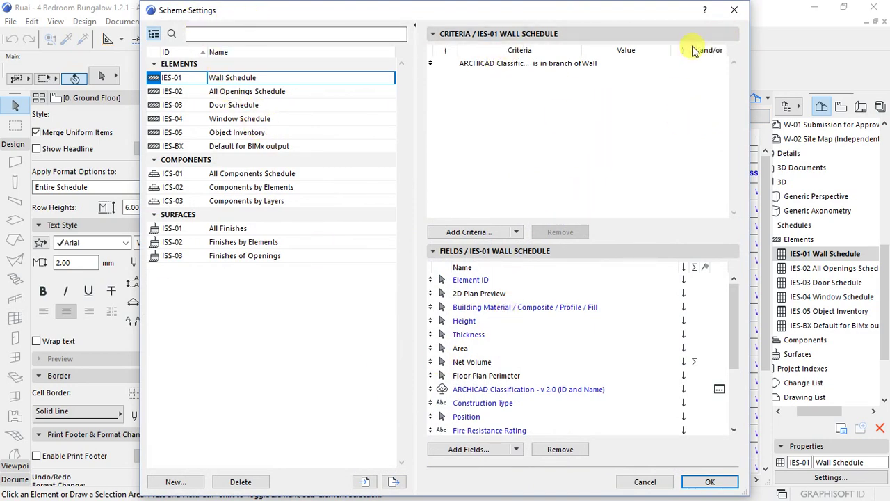
click(734, 13)
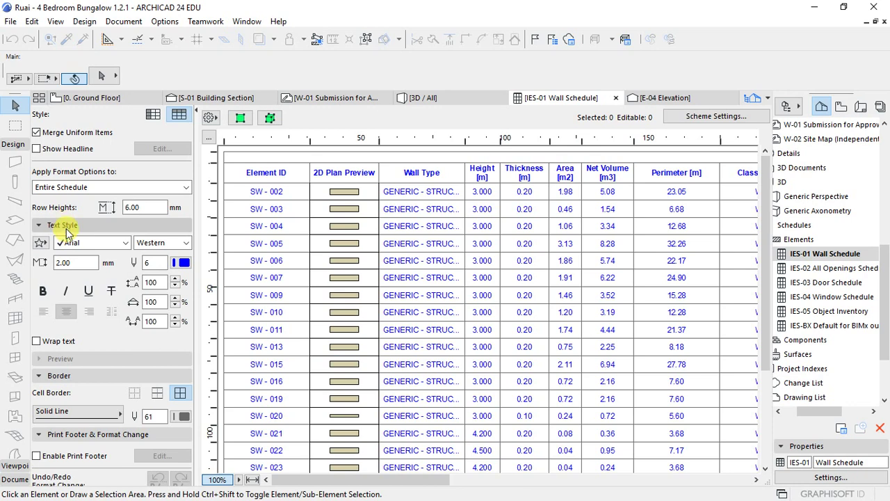
- Set the text font of the entire wall schedule to Montserrat
click(128, 243)
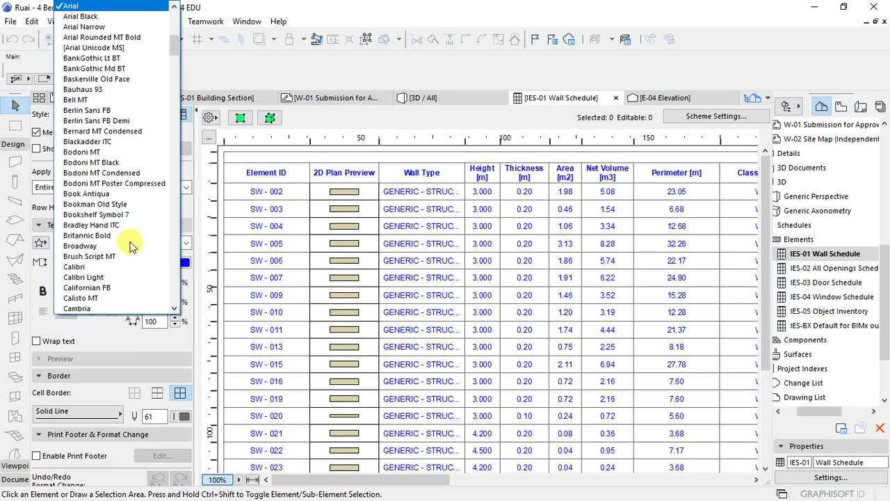
key(m)
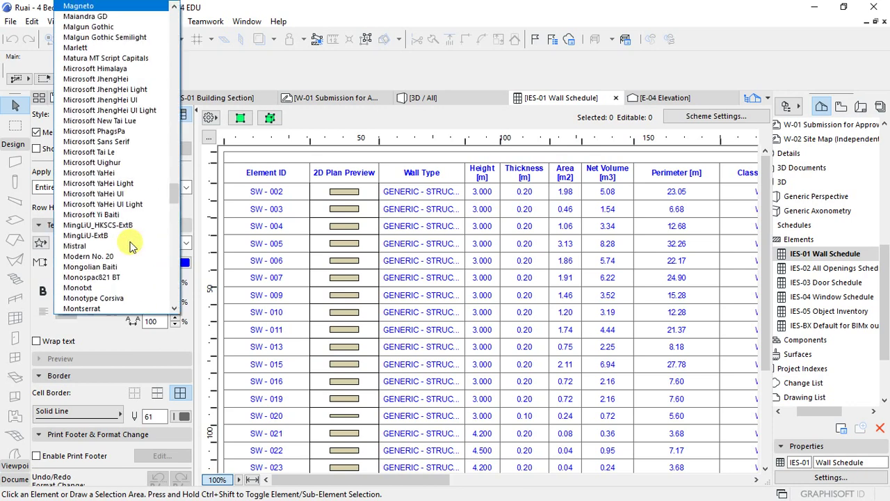
click(100, 298)
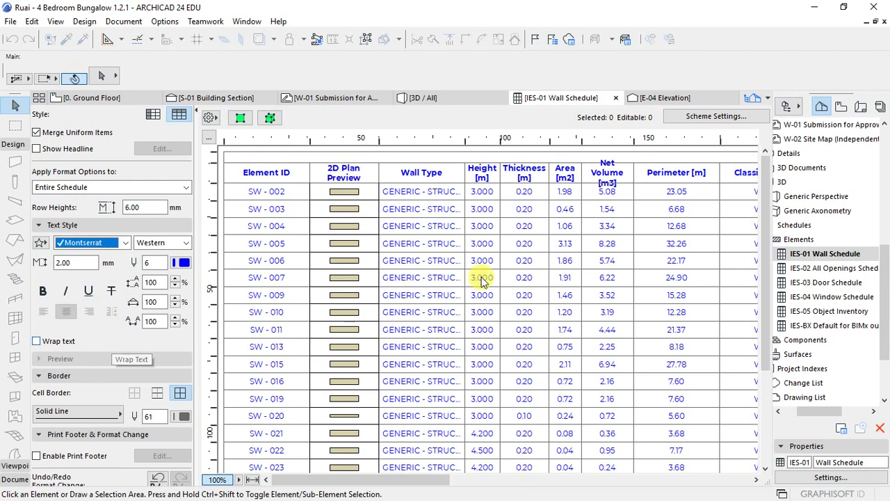
click(72, 263)
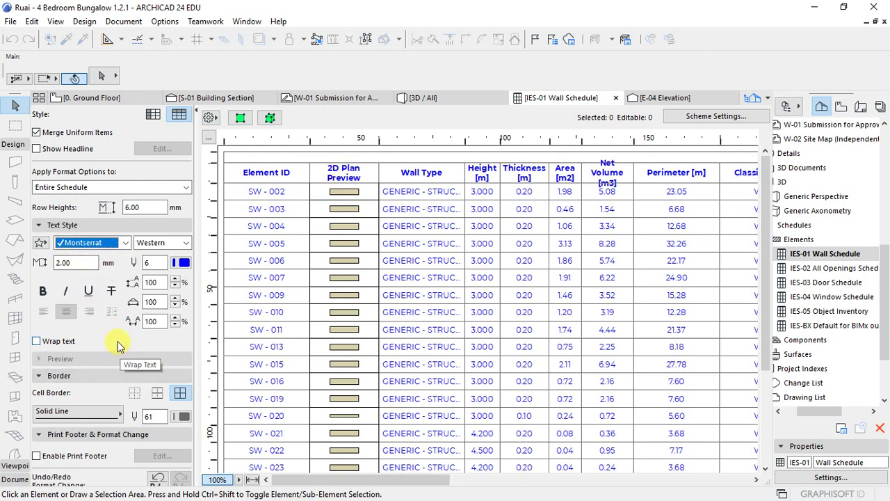
- Set the entire schedule's text to black pen 1 and turn on text wrapping
click(183, 263)
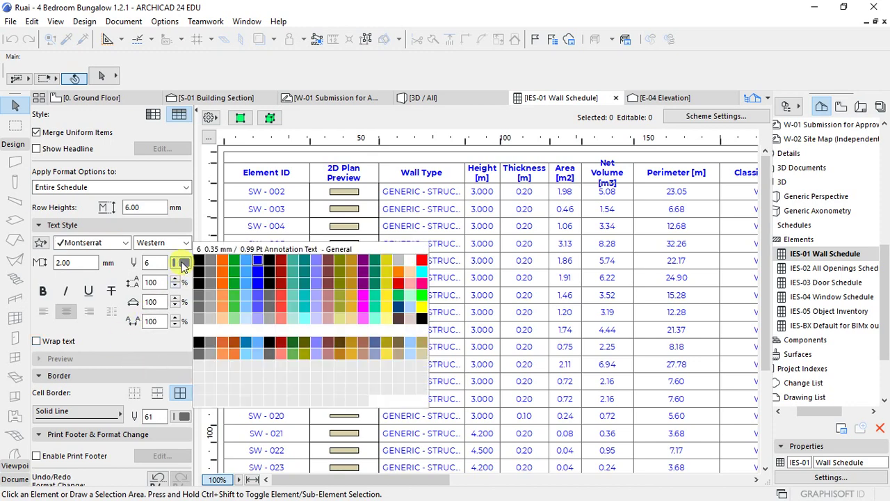
click(234, 261)
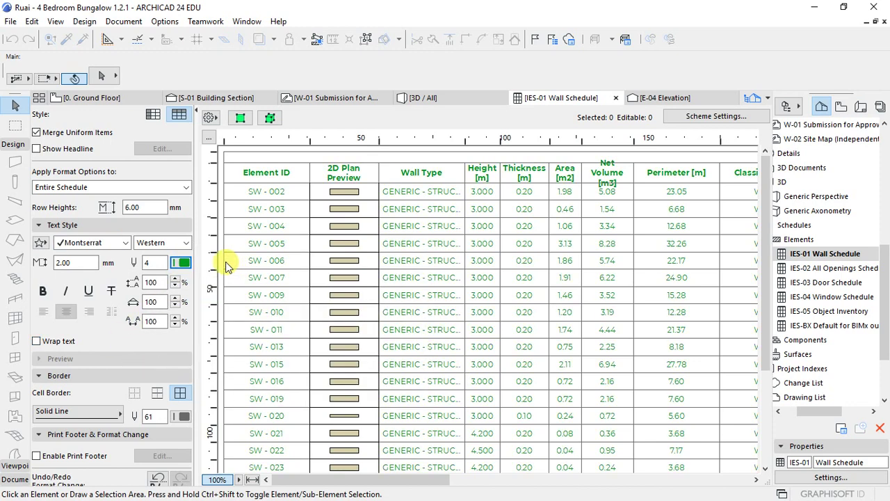
click(183, 262)
click(197, 258)
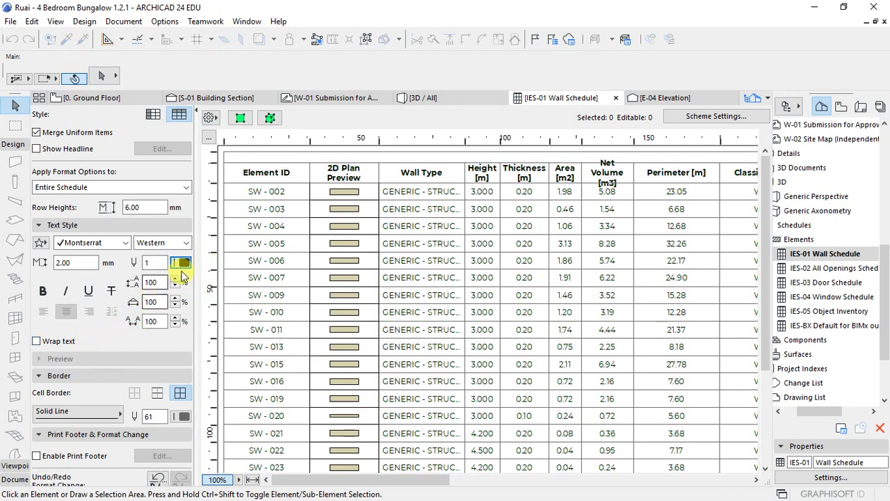
click(184, 264)
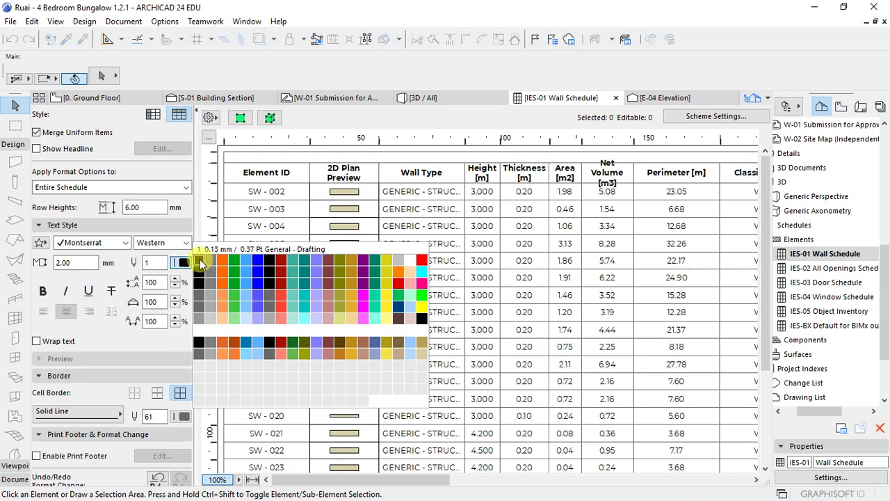
click(201, 262)
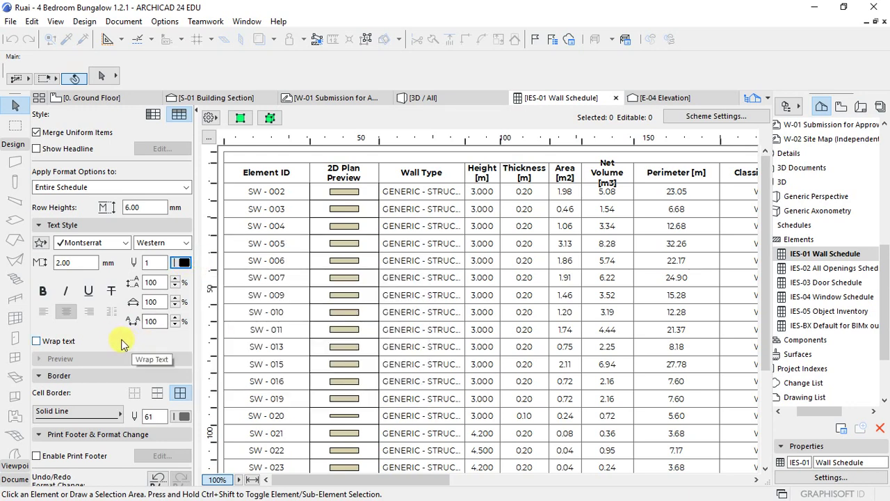
click(36, 341)
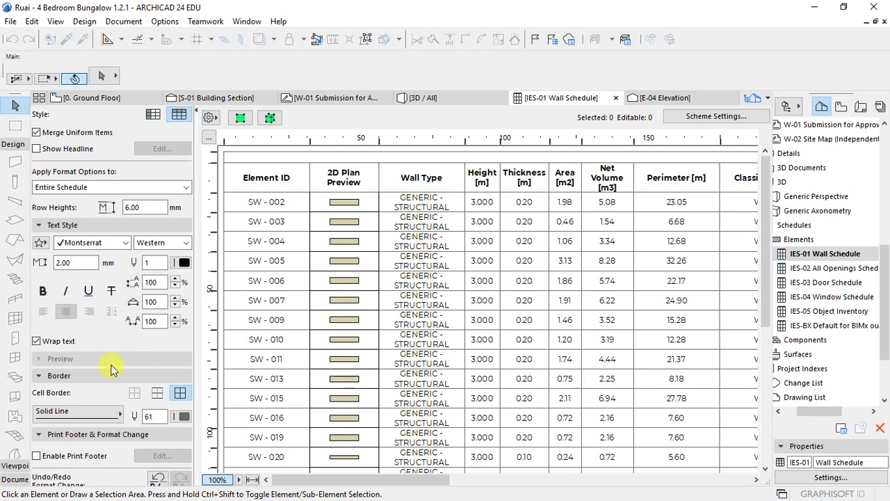
- Examine the reformatted schedule's rows down to the total, and its columns from Element ID through Sound Transmission Class
scroll(152, 362, down, 5)
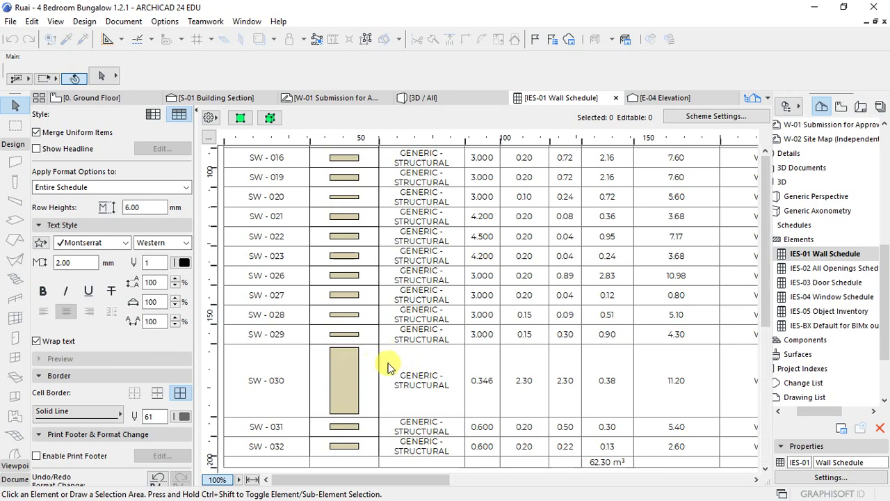
scroll(277, 406, up, 5)
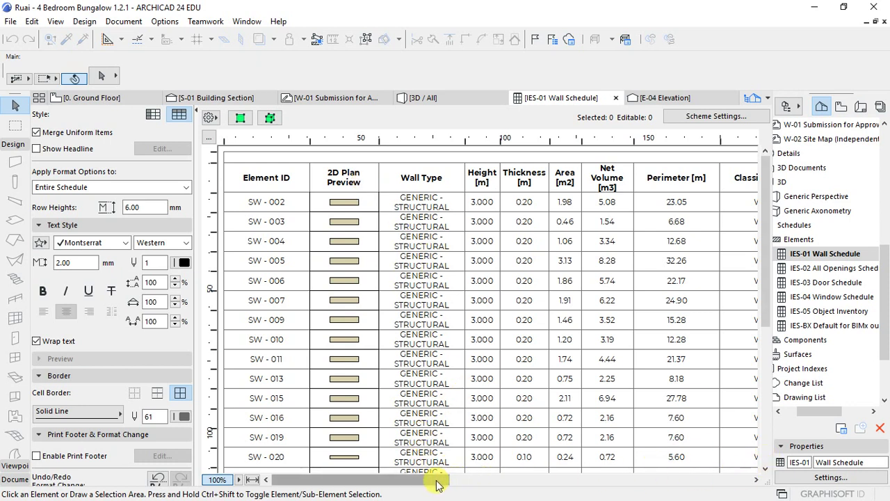
drag(440, 482, 561, 482)
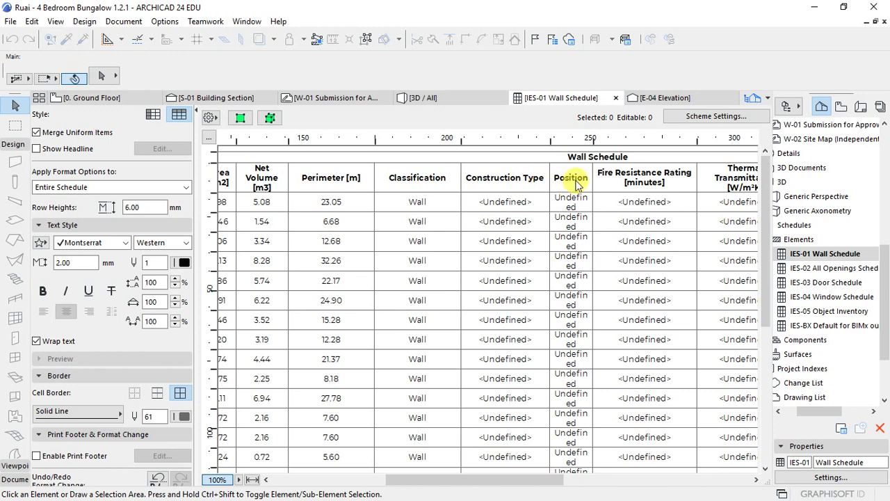
click(756, 480)
click(756, 480)
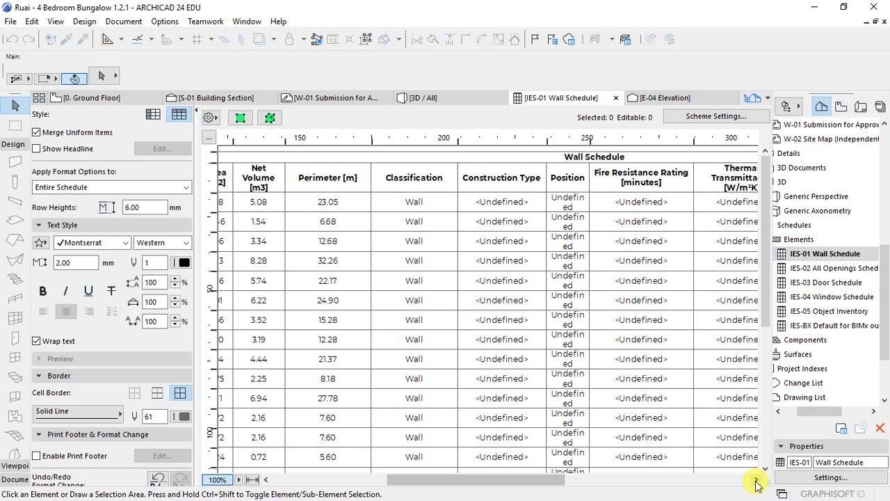
click(756, 480)
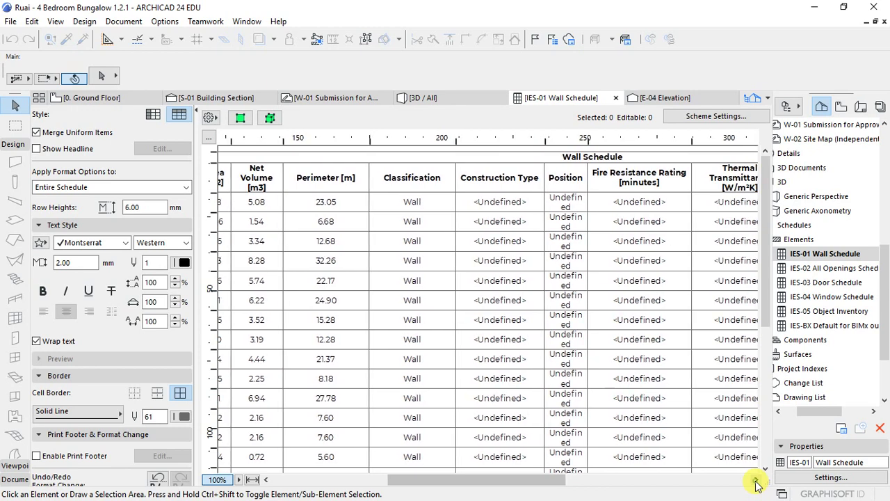
click(756, 481)
click(756, 481)
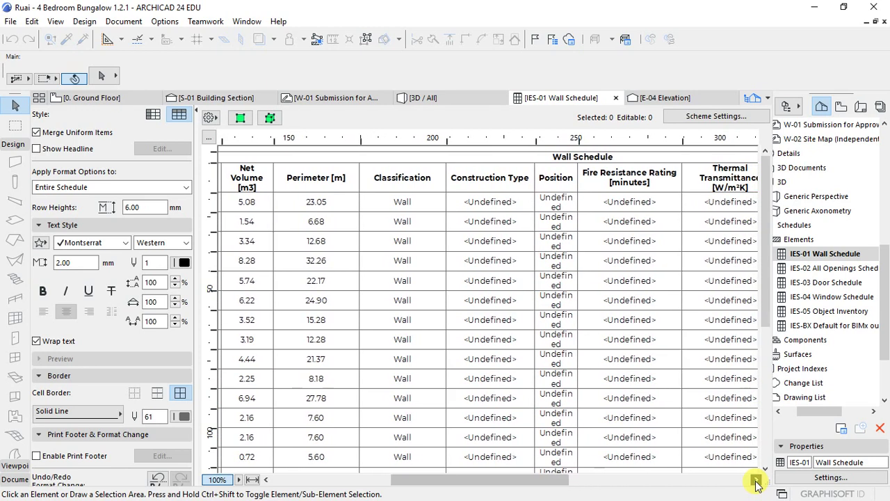
click(756, 480)
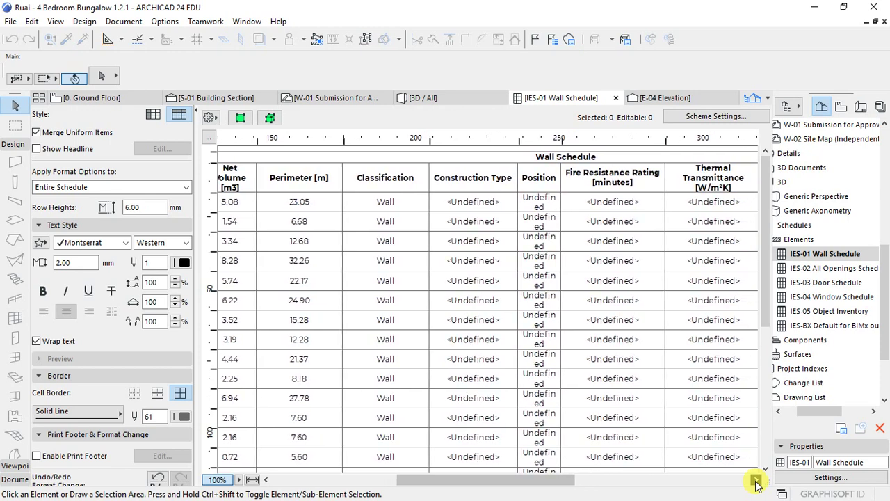
click(756, 480)
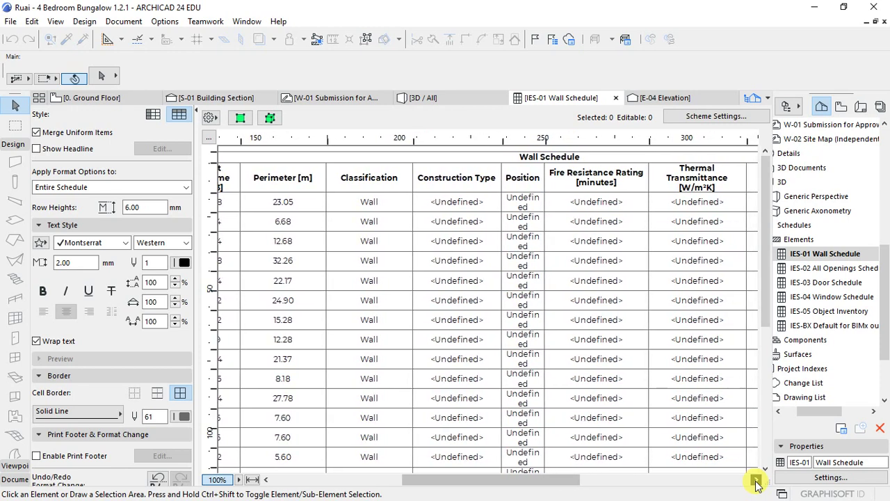
click(756, 480)
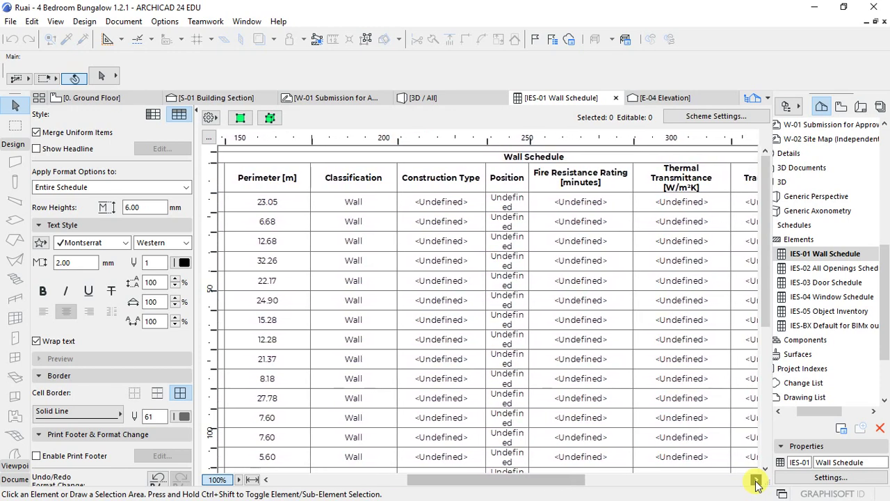
click(757, 480)
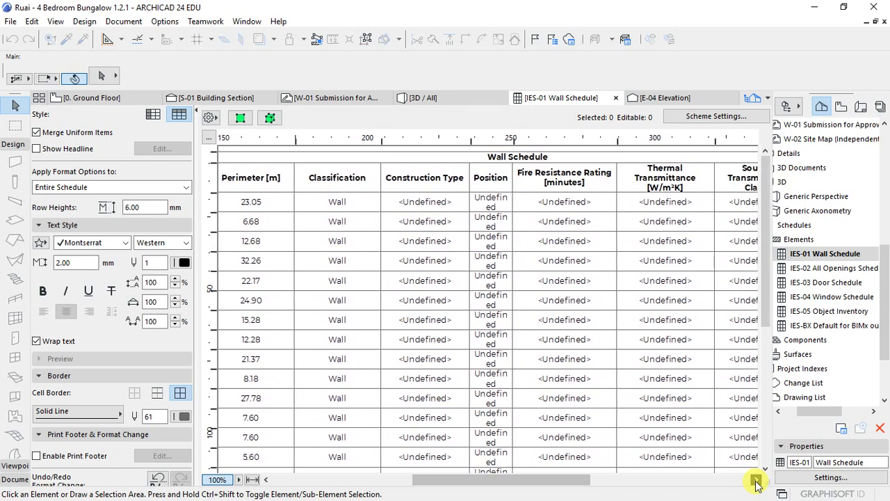
click(756, 481)
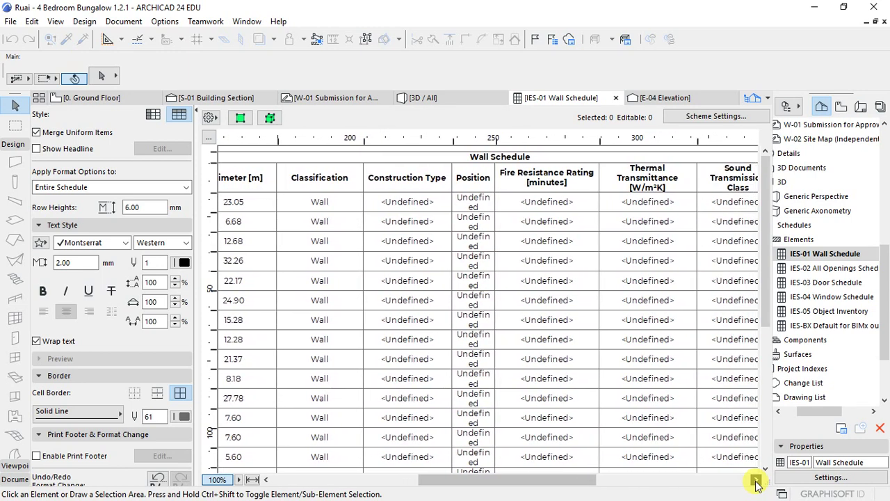
click(756, 480)
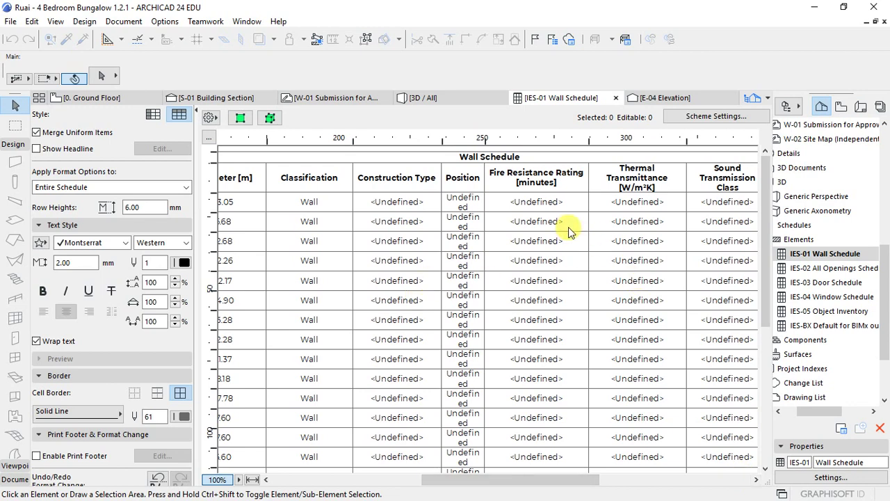
drag(538, 481, 376, 487)
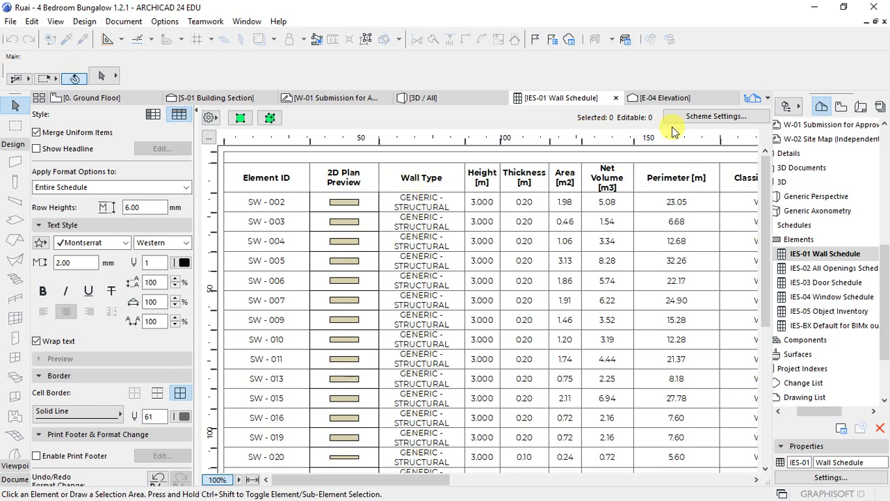
- Remove the Total Cost of Volume, No. of bricks to purchase and Cost Per Volume fields from the wall schedule's scheme
click(711, 117)
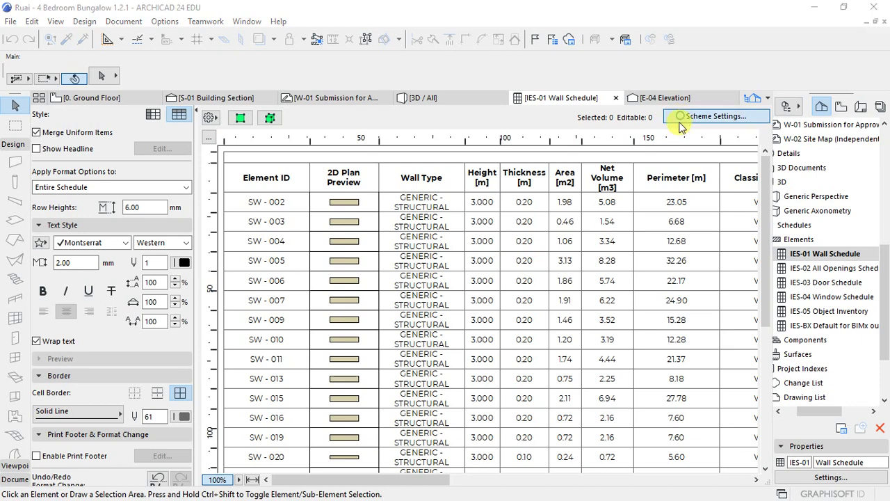
scroll(541, 381, down, 3)
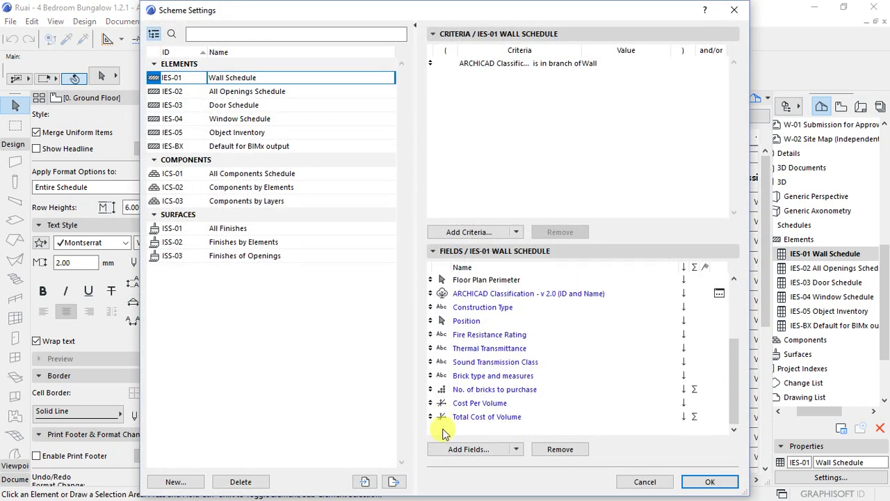
click(475, 418)
scroll(476, 397, up, 3)
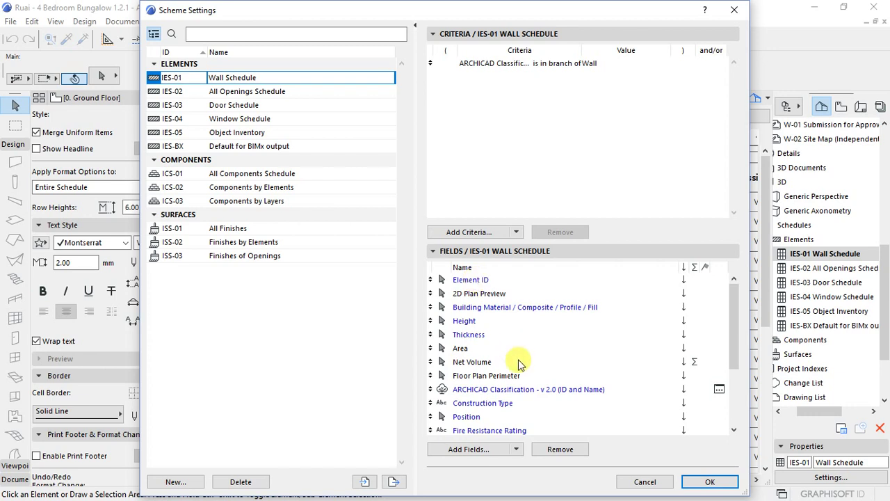
scroll(501, 359, down, 3)
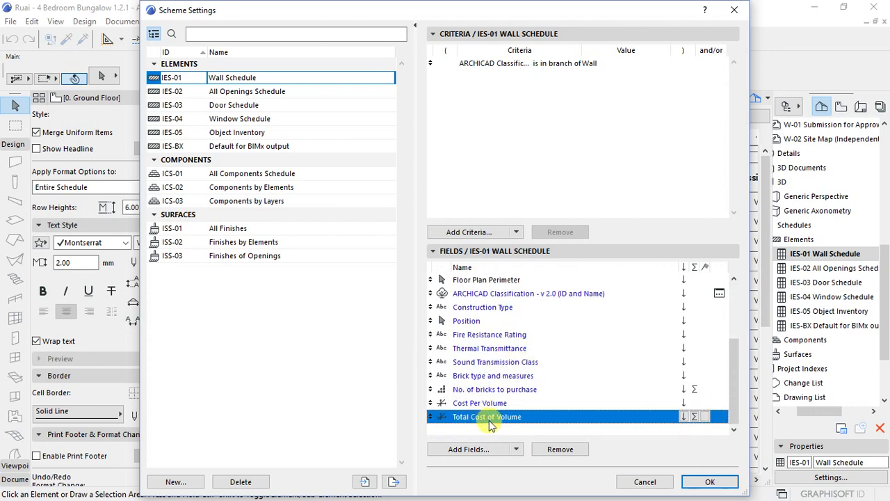
click(560, 449)
click(478, 404)
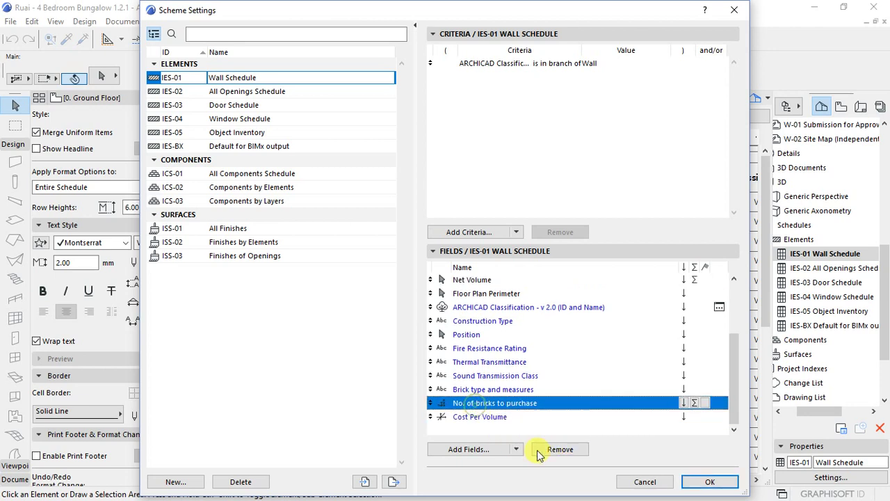
click(560, 449)
click(479, 416)
click(561, 450)
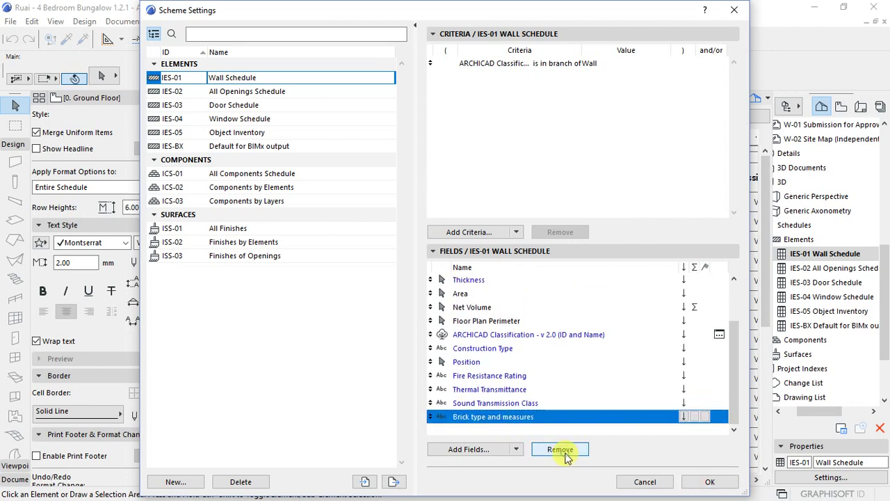
- Remove the Sound Transmission Class, Brick type and measures, Thermal Transmittance, Fire Resistance Rating and Position fields from the wall schedule's scheme
click(487, 403)
click(555, 454)
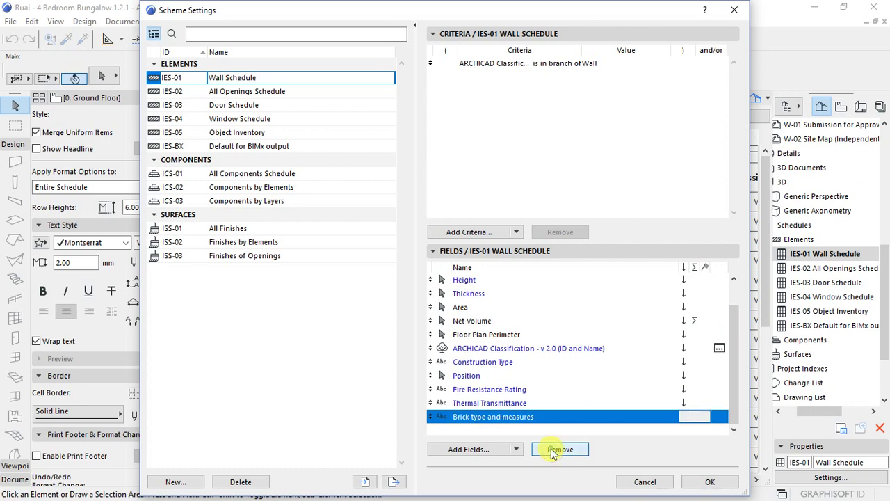
click(555, 453)
click(554, 454)
click(554, 453)
click(553, 452)
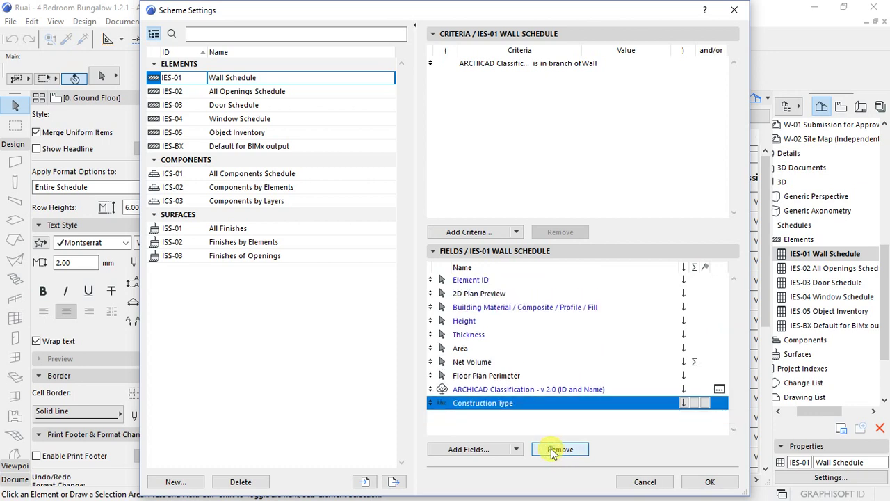
- Remove the Construction Type, ARCHICAD Classification - v 2.0, Floor Plan Perimeter, Net Volume and Area fields from the wall schedule's scheme
click(554, 452)
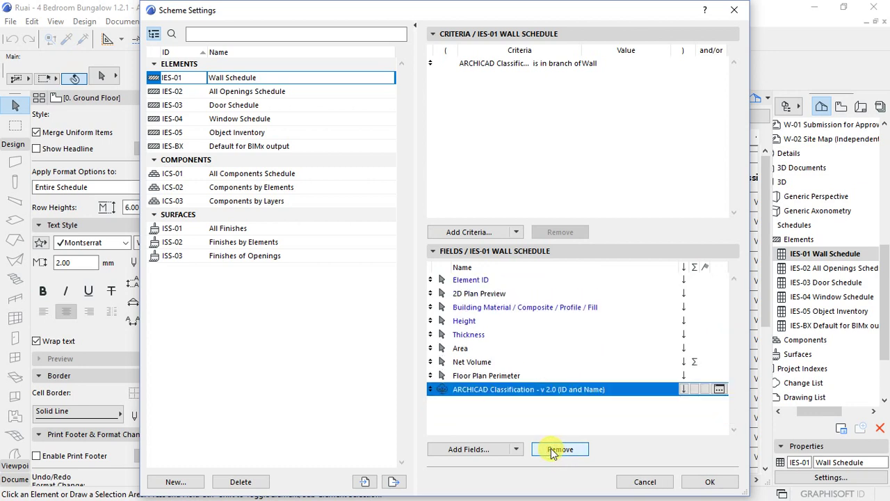
click(554, 450)
click(553, 451)
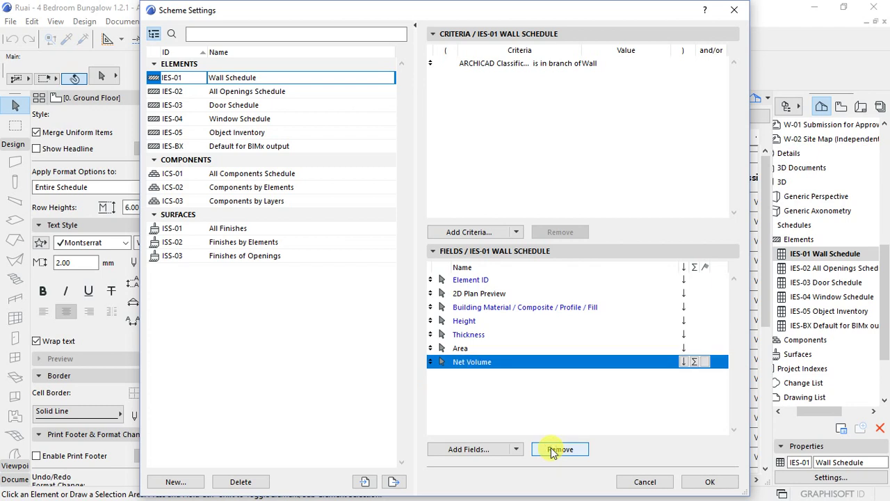
click(554, 450)
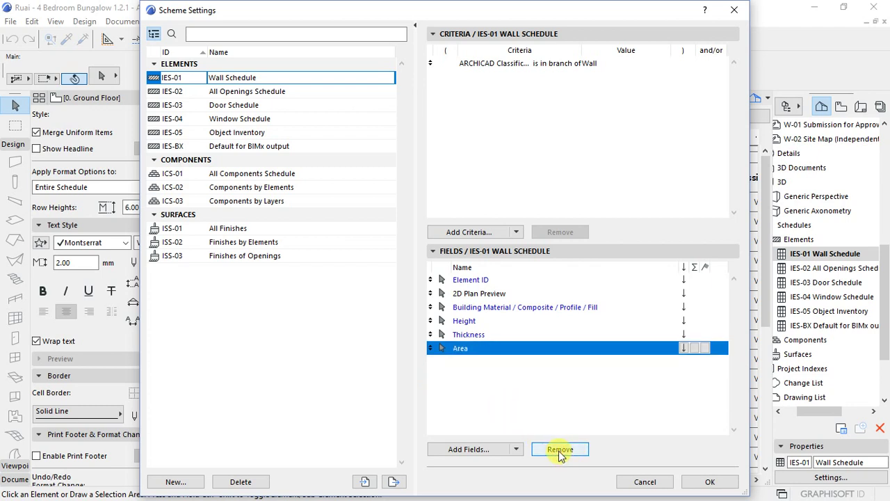
click(562, 453)
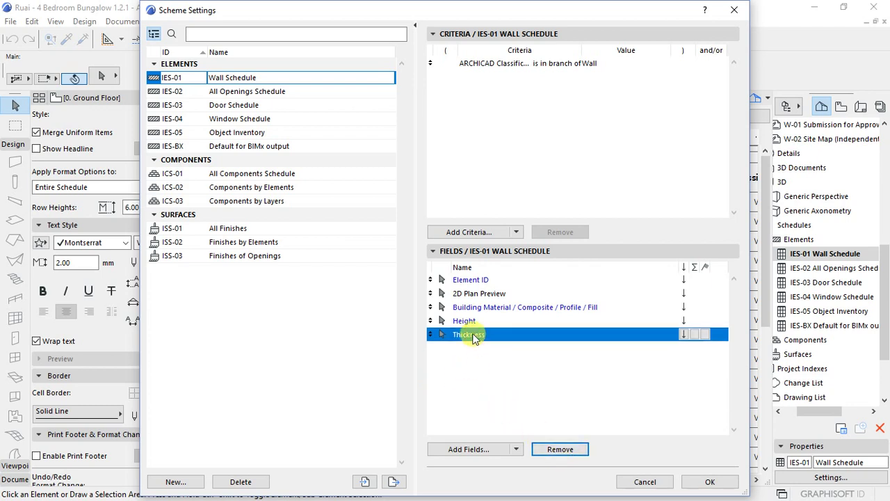
- Remove the 2D Plan Preview field, apply the scheme changes and review the rows of the wall schedule
click(467, 294)
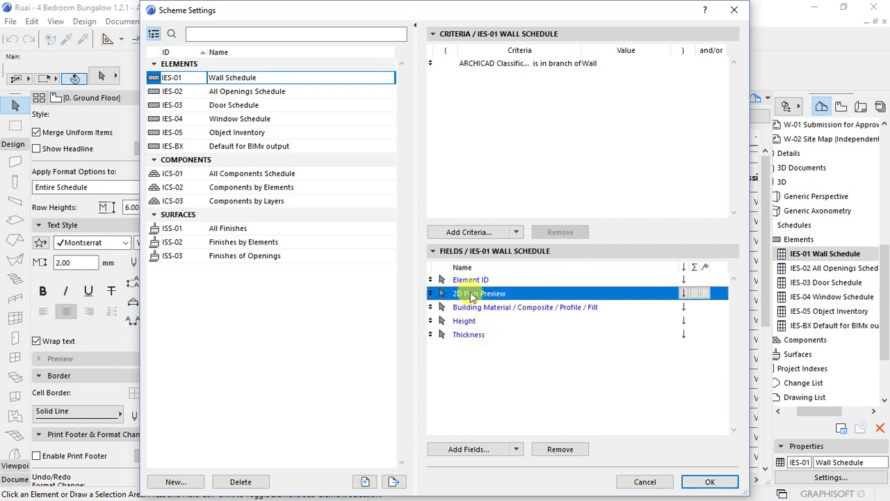
click(560, 449)
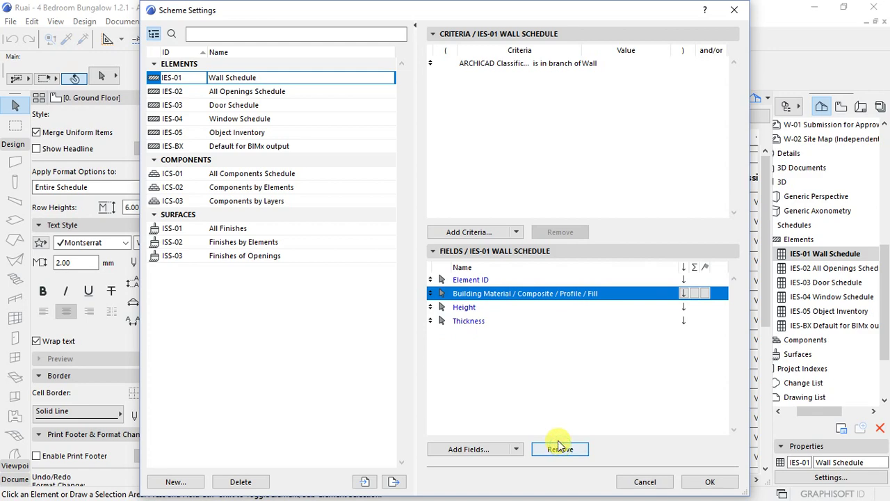
click(709, 481)
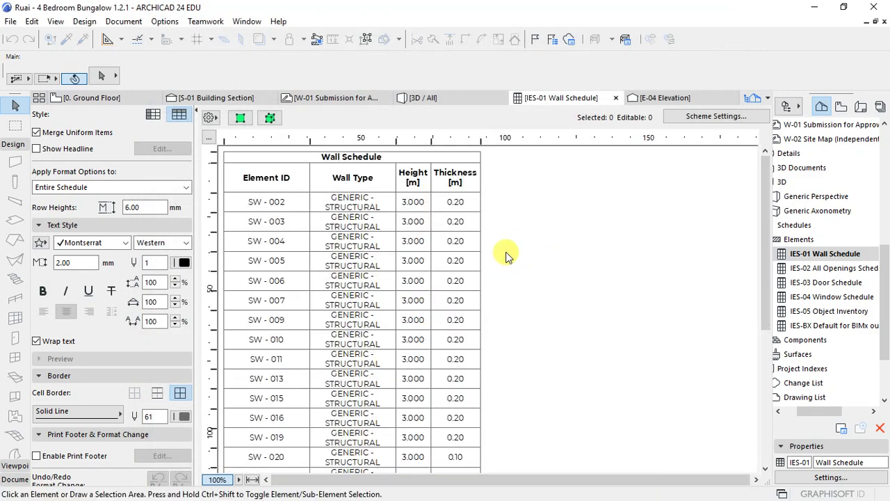
scroll(490, 311, down, 3)
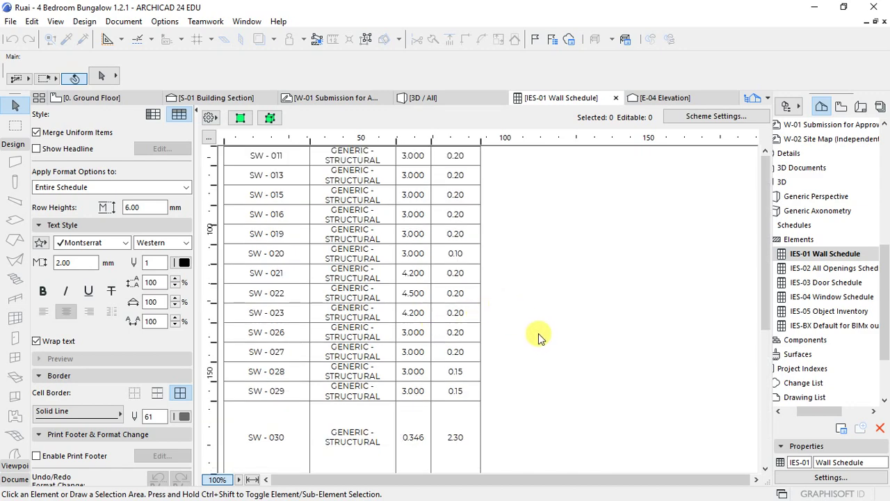
scroll(742, 294, up, 3)
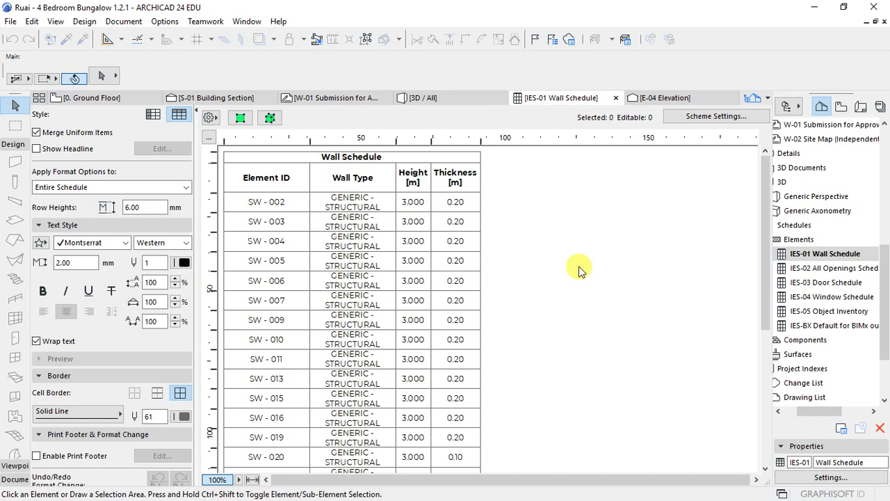
scroll(554, 289, down, 3)
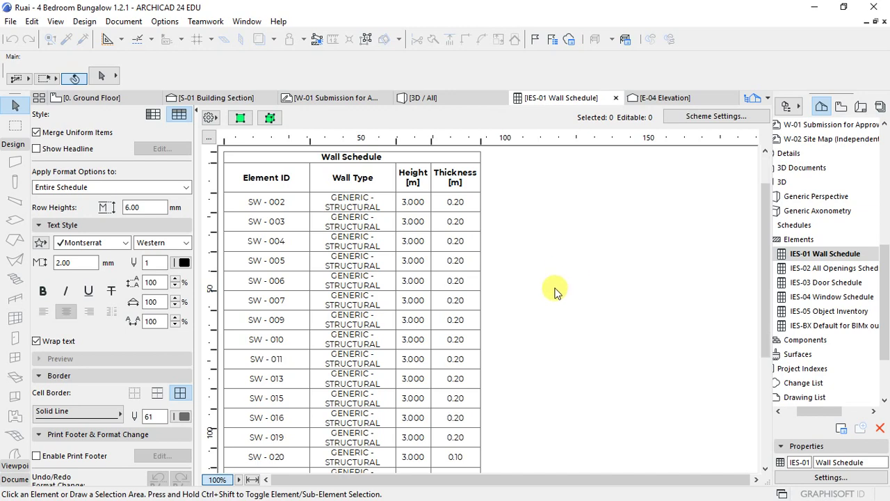
scroll(554, 288, up, 3)
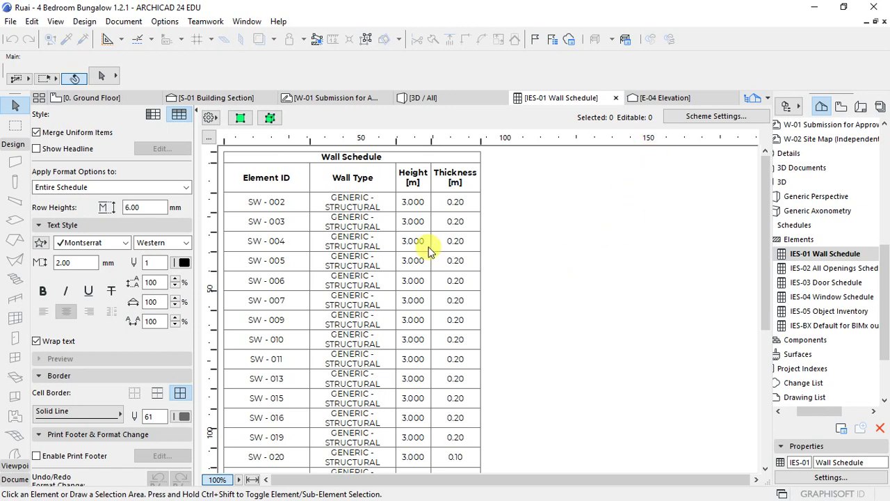
- Search the fields that can be added to the wall schedule's scheme for "wall length"
click(685, 116)
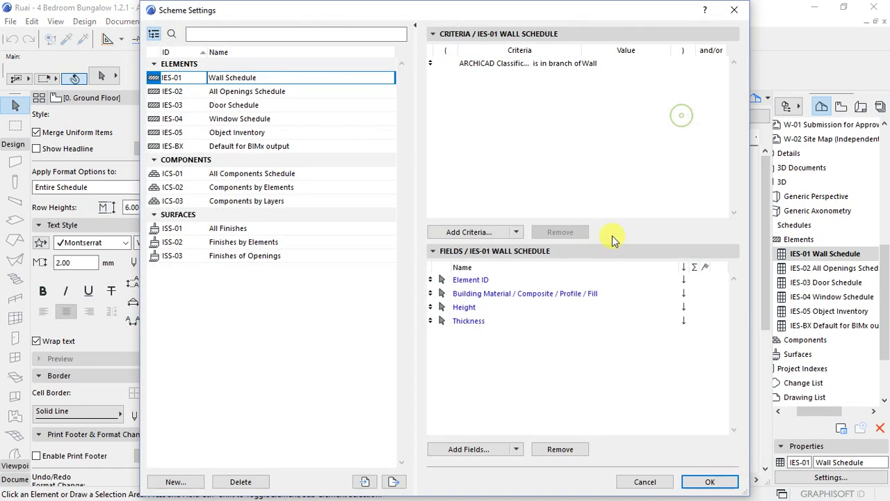
click(463, 450)
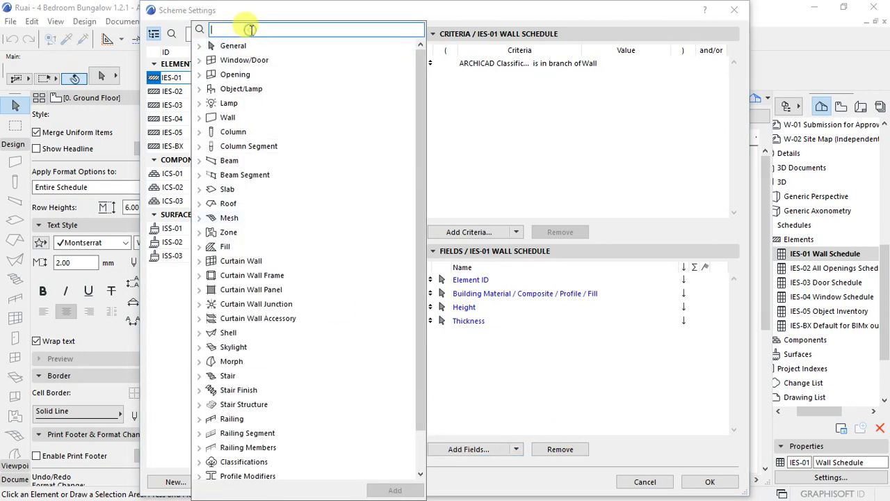
text(wall)
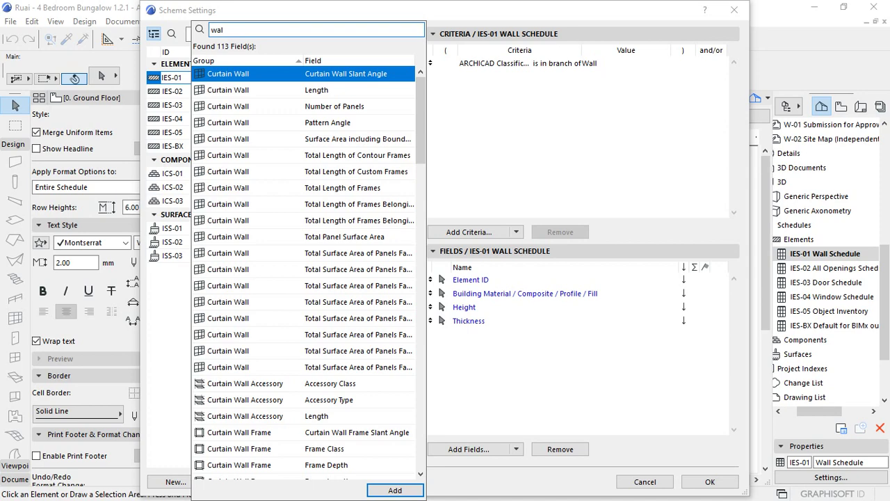
key(BackSpace)
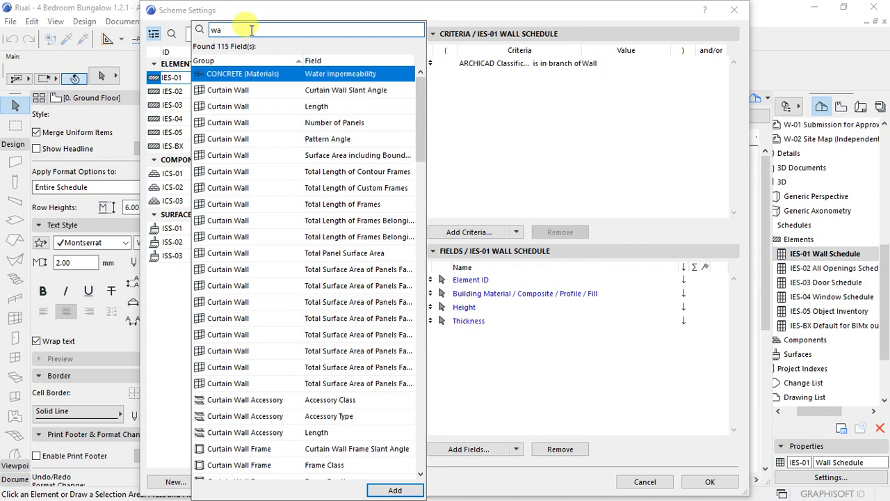
text(ll lenght)
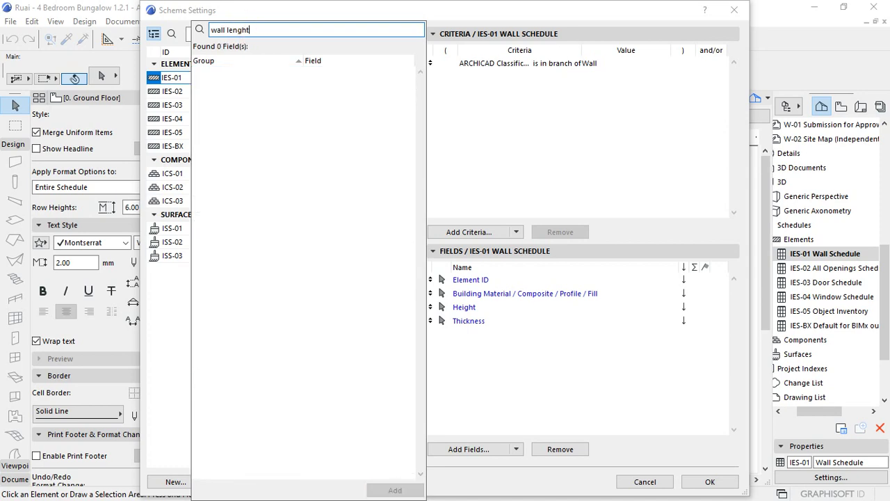
key(BackSpace)
key(BackSpace)
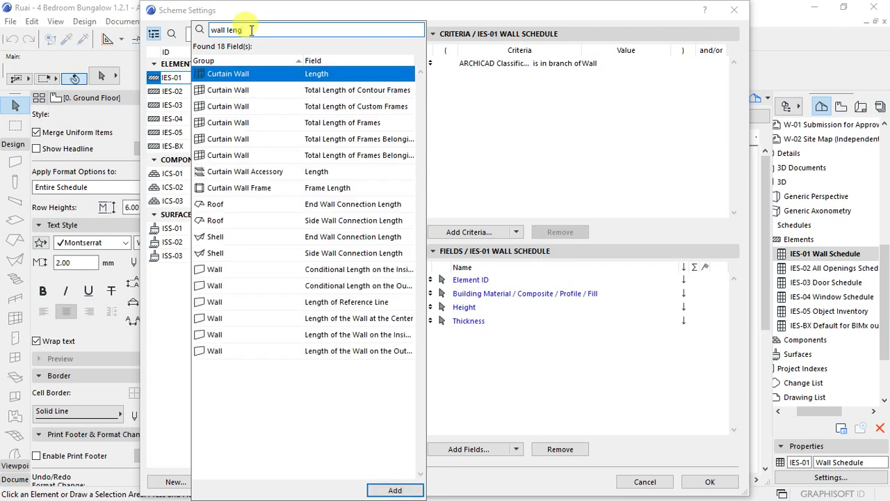
text(th)
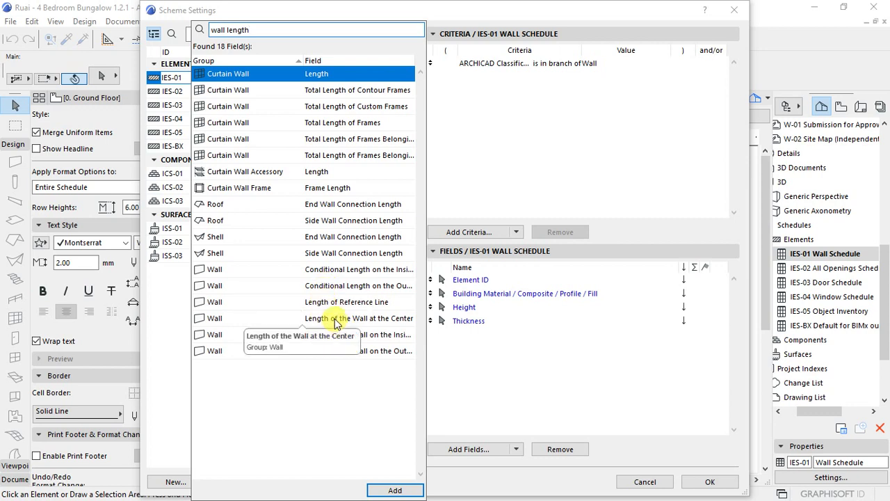
- Add the Length of the Wall at the Center field, apply the scheme and review the schedule's rows
click(221, 322)
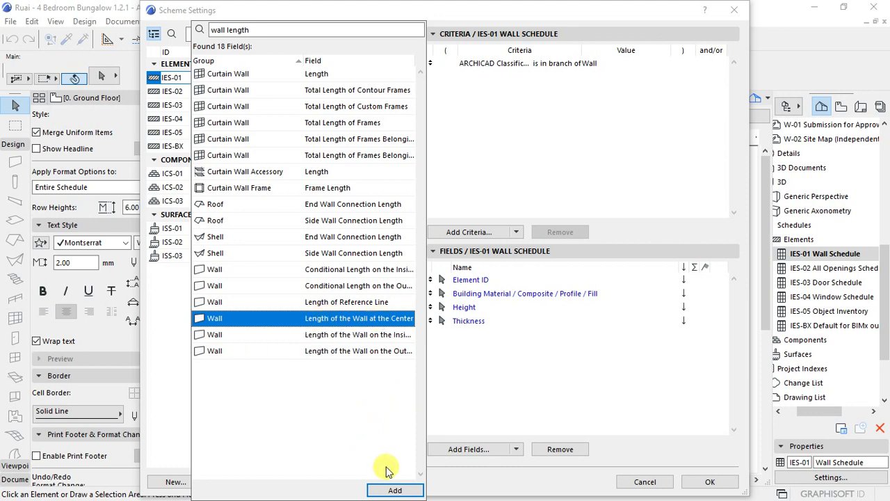
click(395, 490)
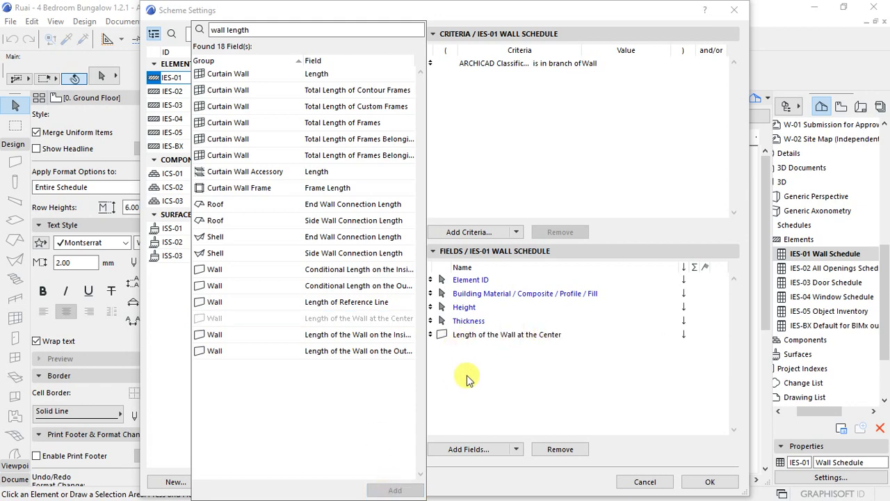
click(470, 412)
click(704, 480)
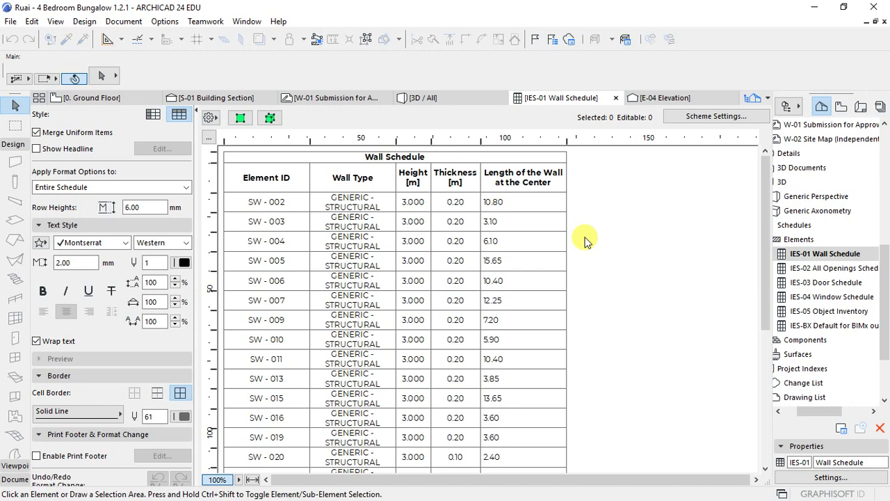
scroll(584, 240, down, 3)
scroll(584, 240, up, 3)
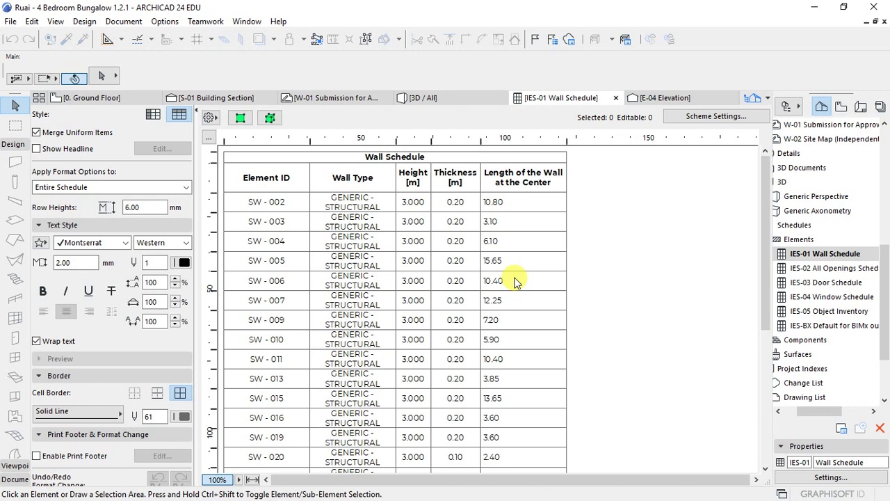
click(689, 116)
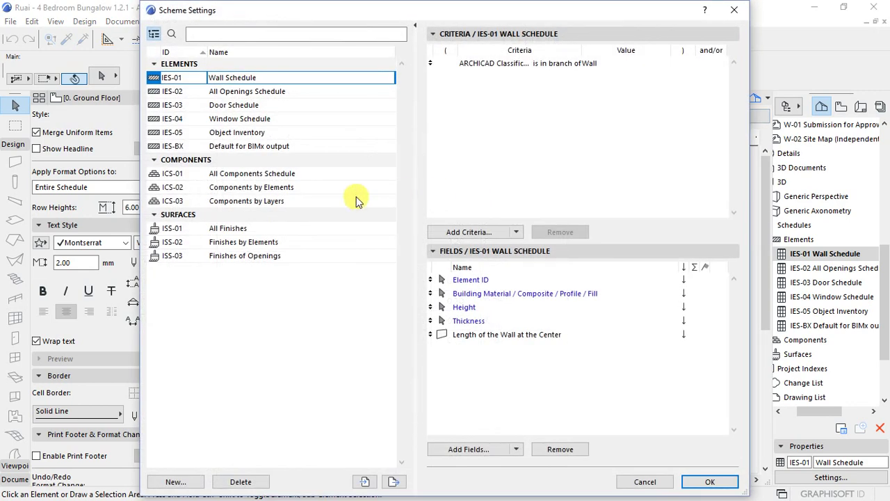
click(217, 34)
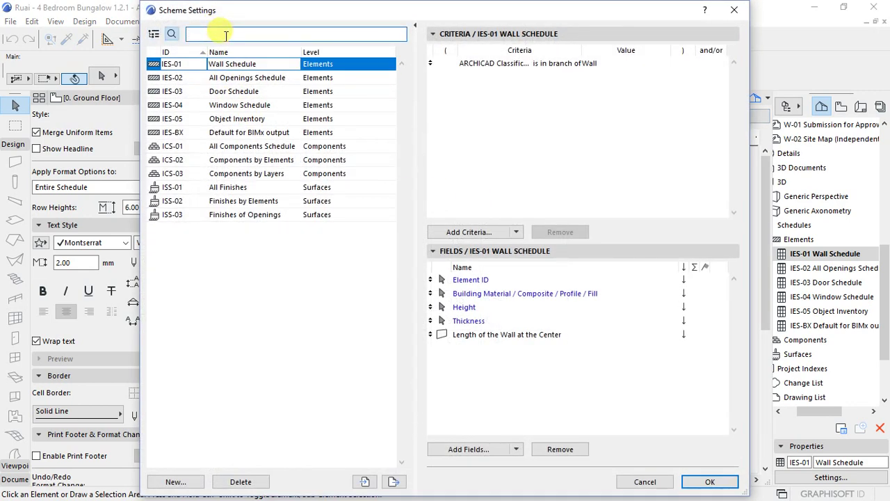
text(area)
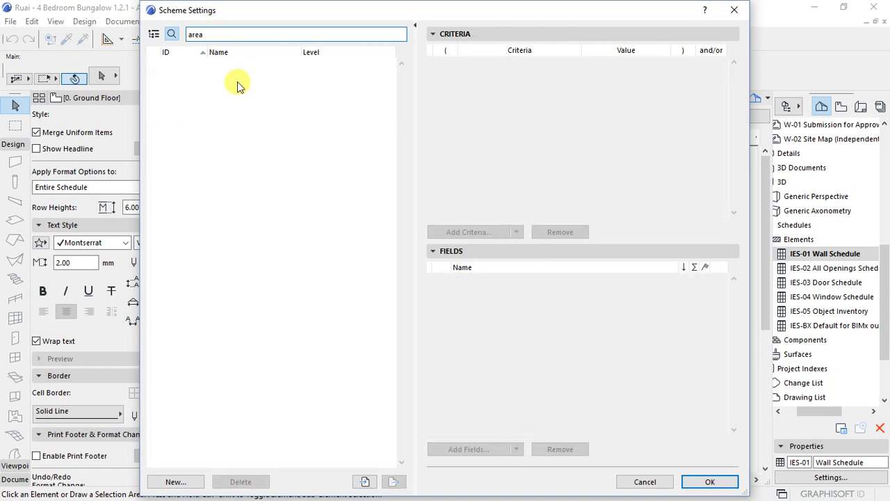
key(BackSpace)
key(BackSpace)
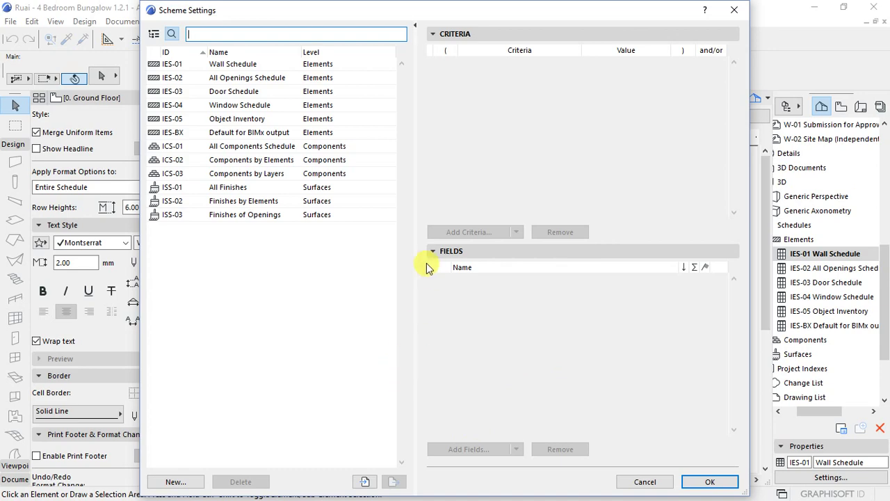
click(234, 63)
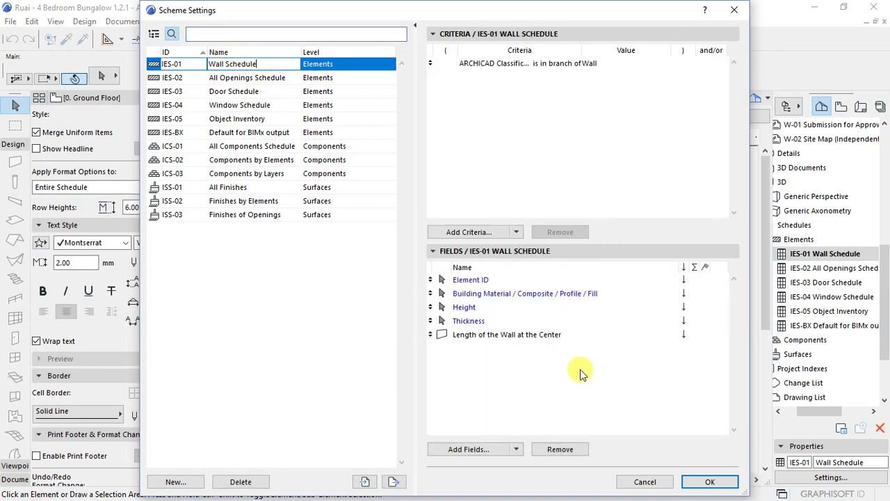
- Search the addable scheme fields for "wall area", examine the wall surface area options, and close the scheme settings without adding one
click(483, 448)
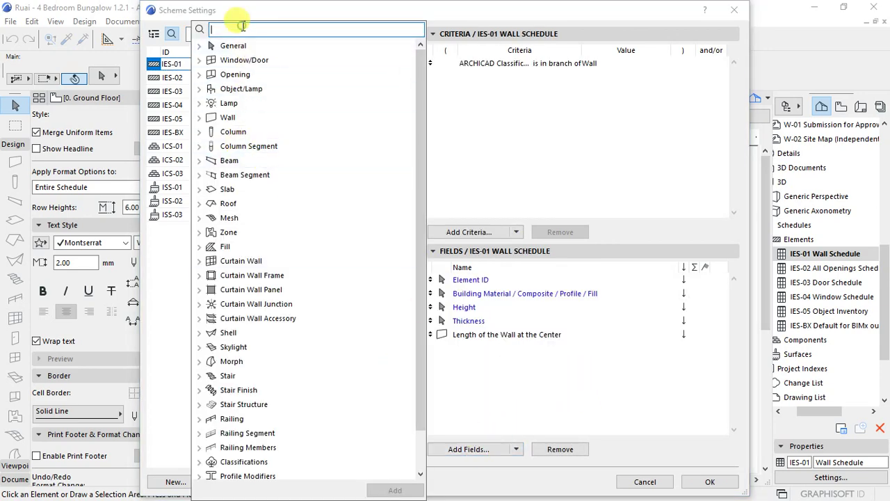
text(wall area)
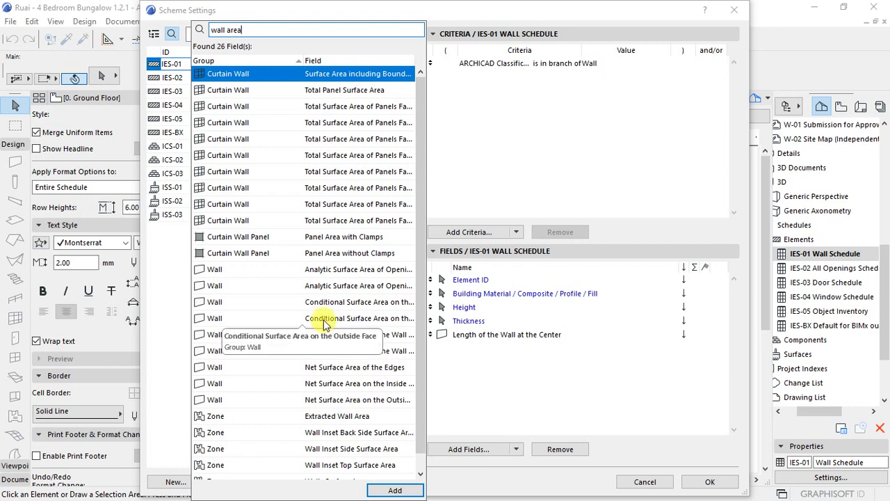
click(491, 152)
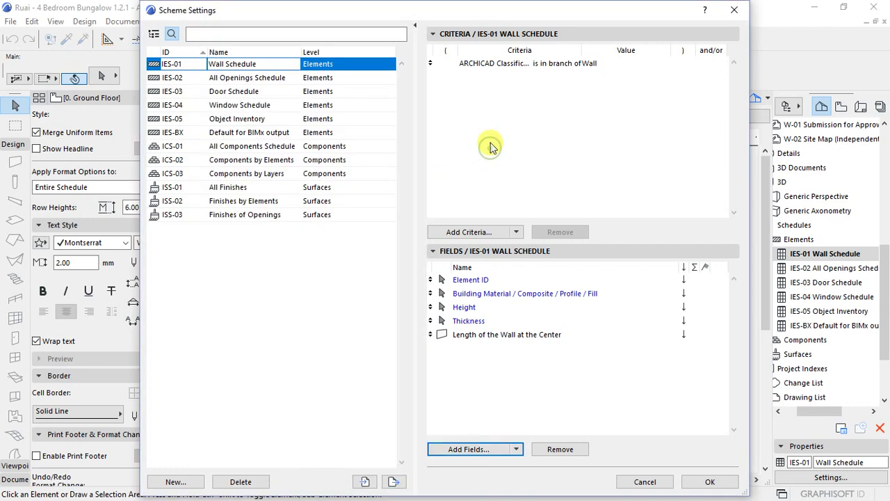
click(707, 483)
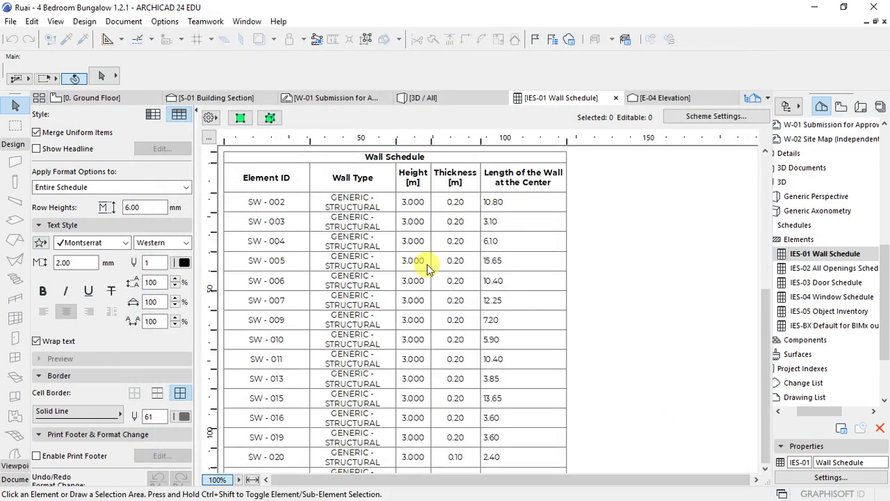
- Export the IES-01 Wall Schedule scheme as an Interactive Schedule Scheme XML file in the Ruai Bungalow folder and close the scheme settings
scroll(427, 264, down, 3)
scroll(441, 270, up, 3)
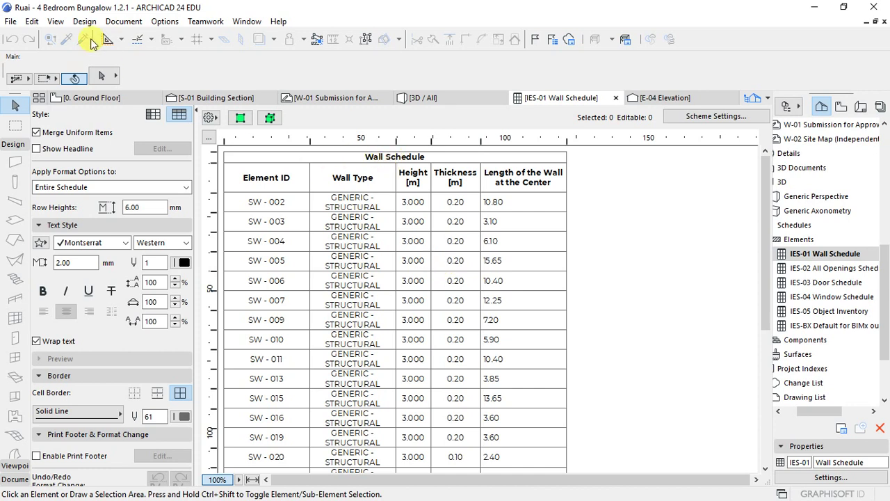
click(703, 121)
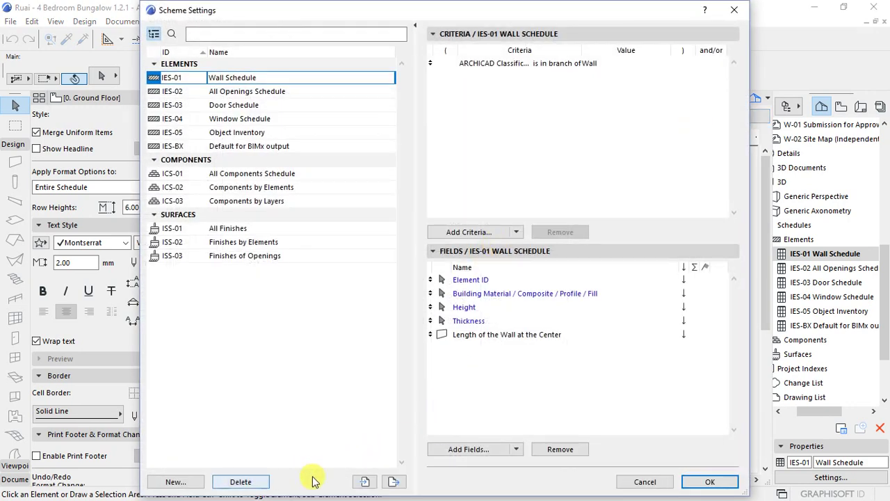
click(393, 482)
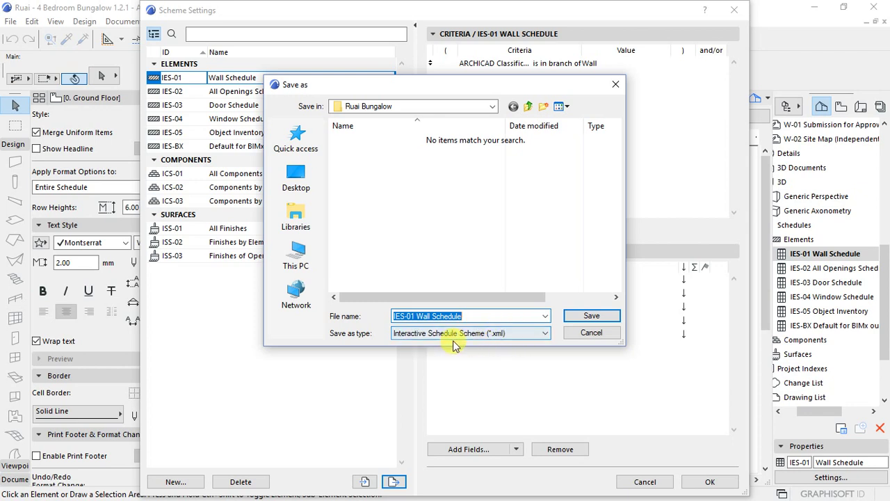
click(545, 335)
click(537, 363)
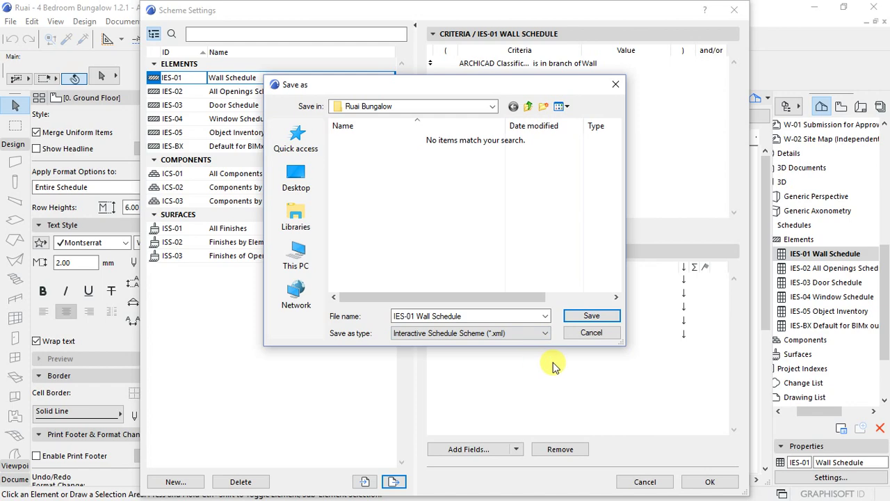
click(591, 318)
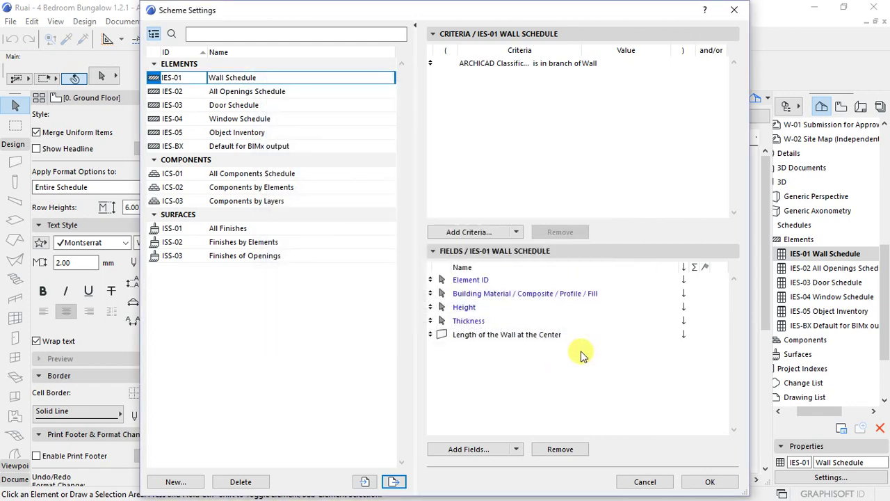
click(708, 481)
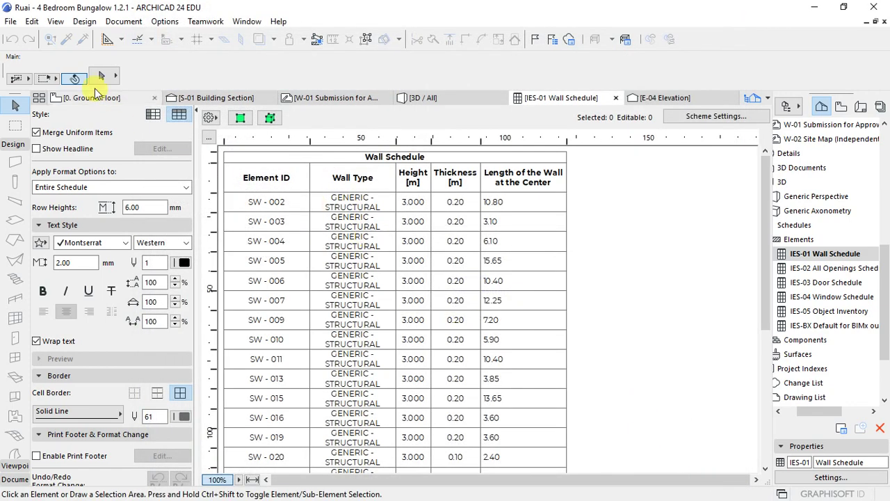
- Save the wall schedule as the Excel workbook IES-01 Wall Schedule.xlsx on the F: drive, with the file set to open after saving
click(10, 22)
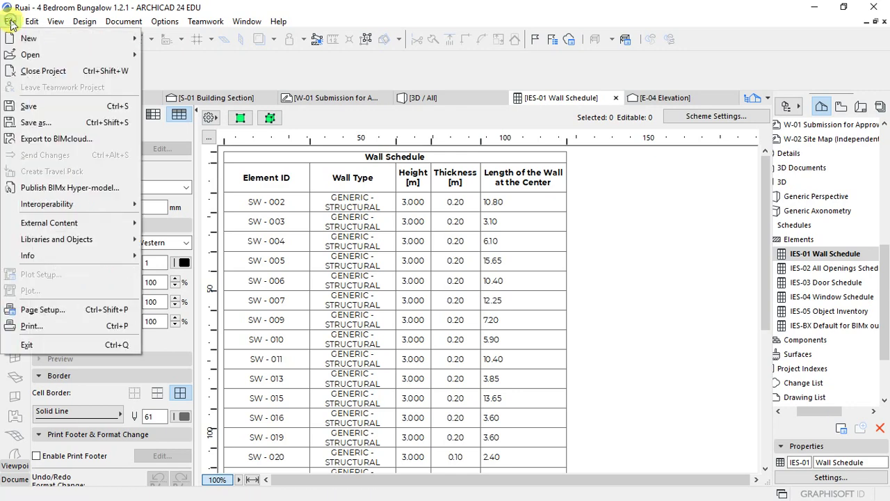
click(46, 122)
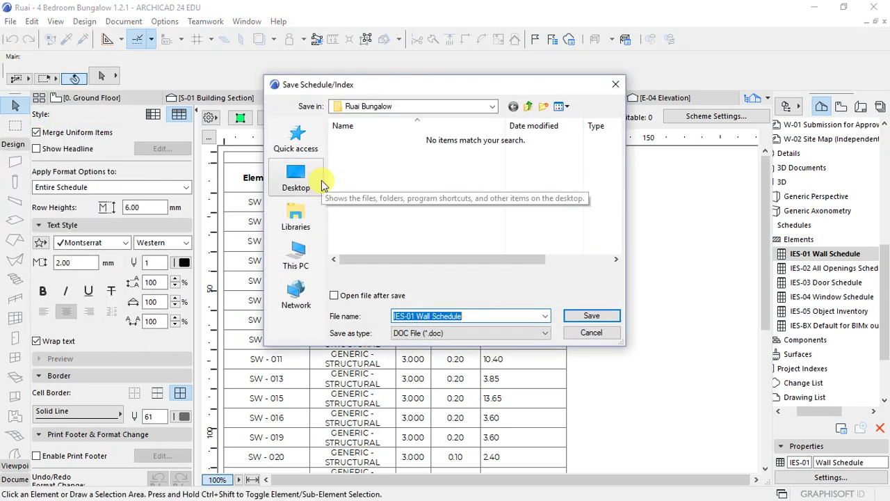
click(334, 296)
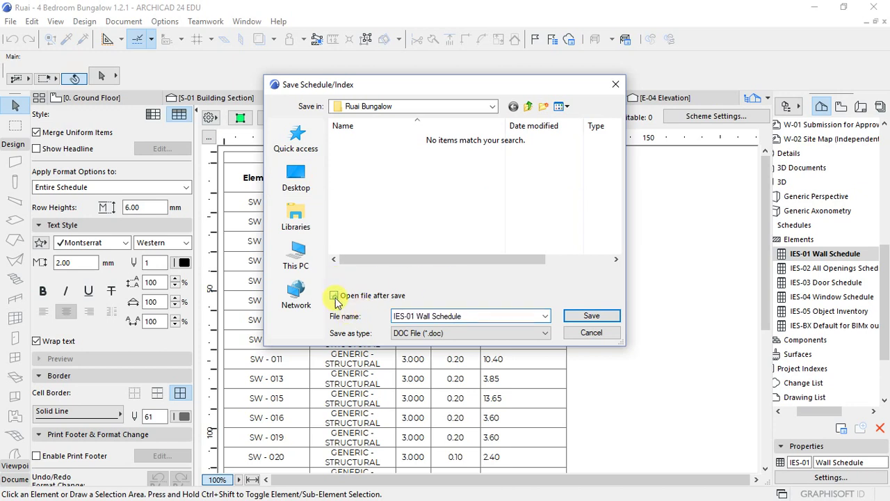
click(296, 258)
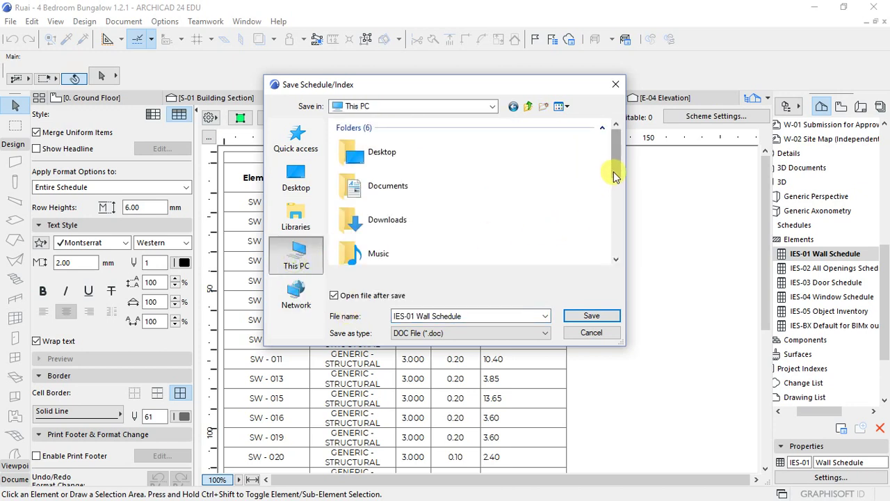
drag(616, 140, 615, 275)
double_click(430, 252)
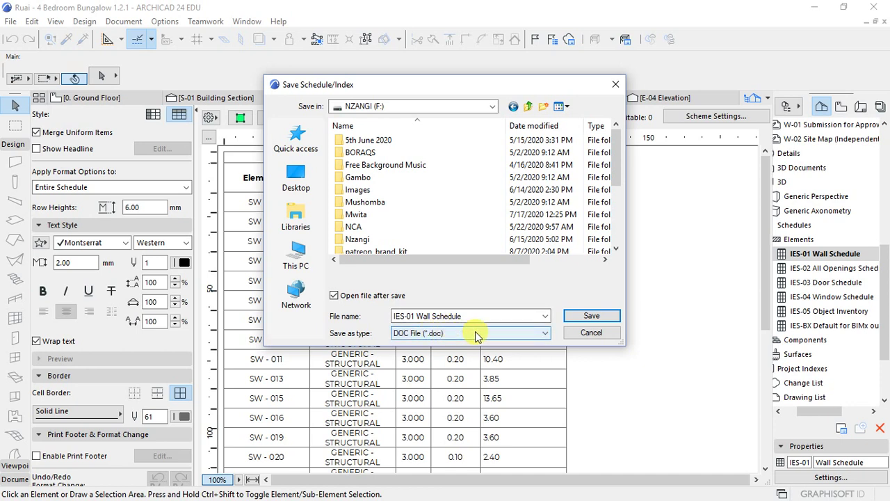
click(545, 333)
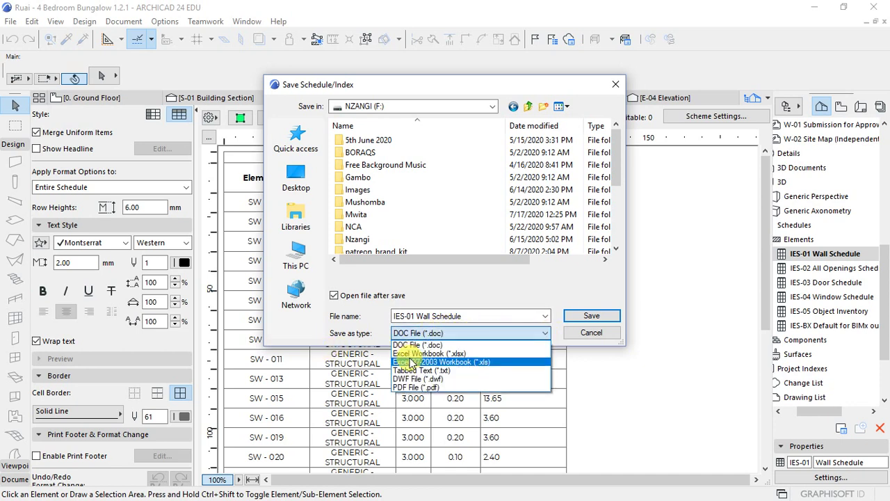
click(418, 353)
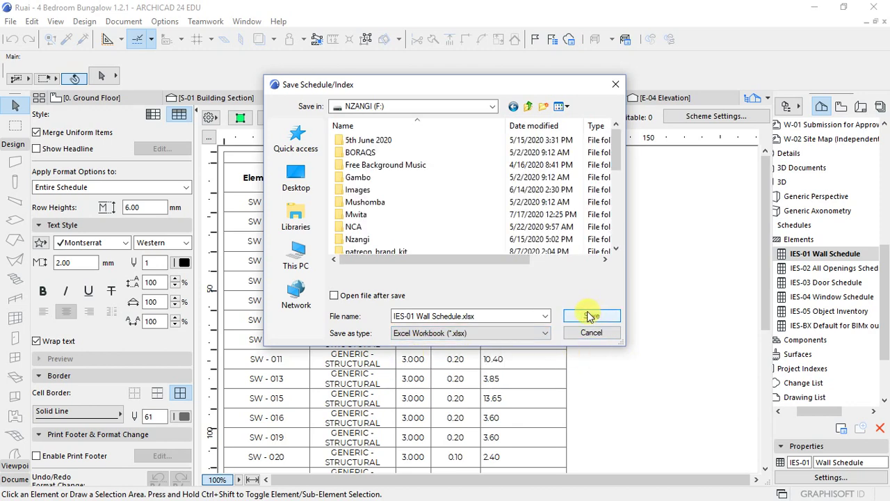
click(334, 296)
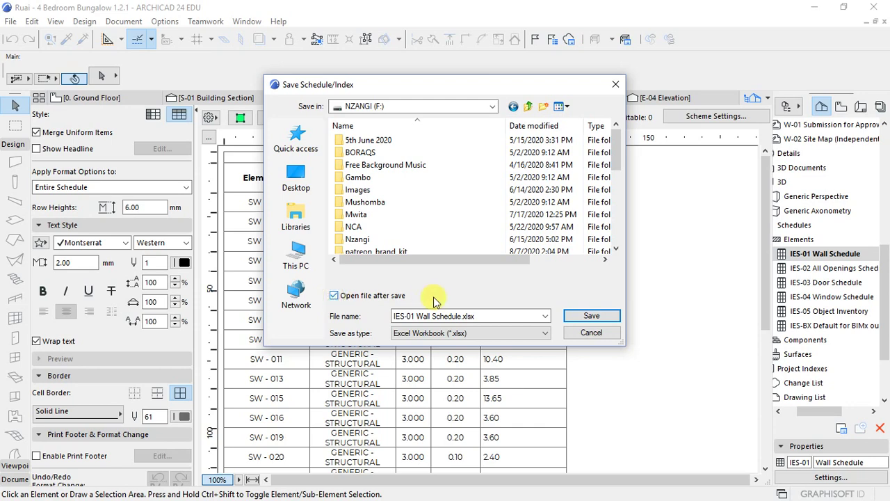
click(595, 318)
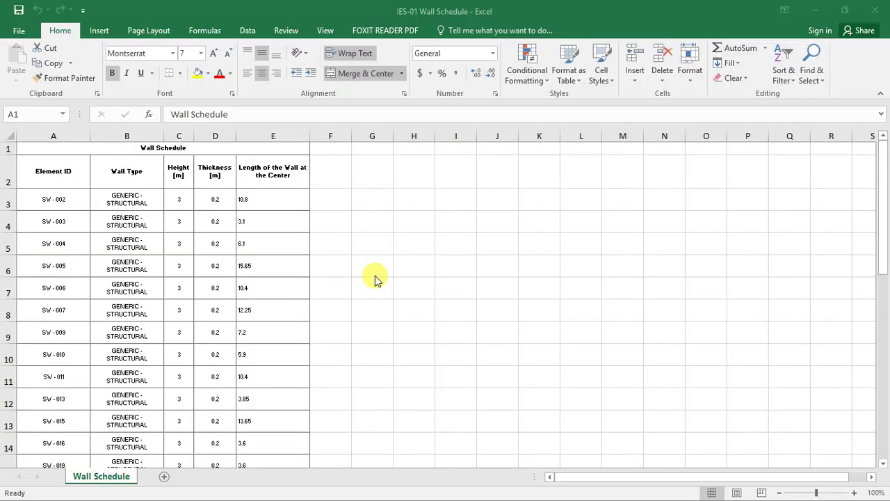
- Enlarge the exported wall schedule in Excel to 140% and review its rows from start to end
click(854, 493)
click(854, 493)
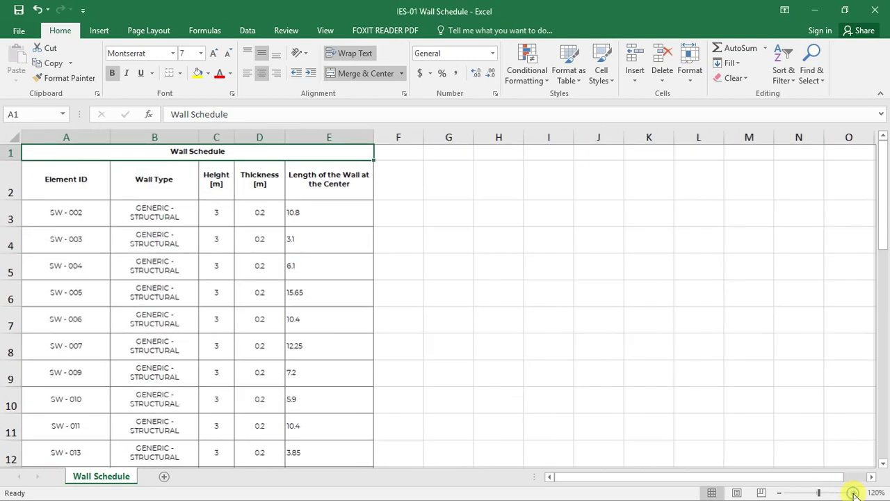
click(854, 493)
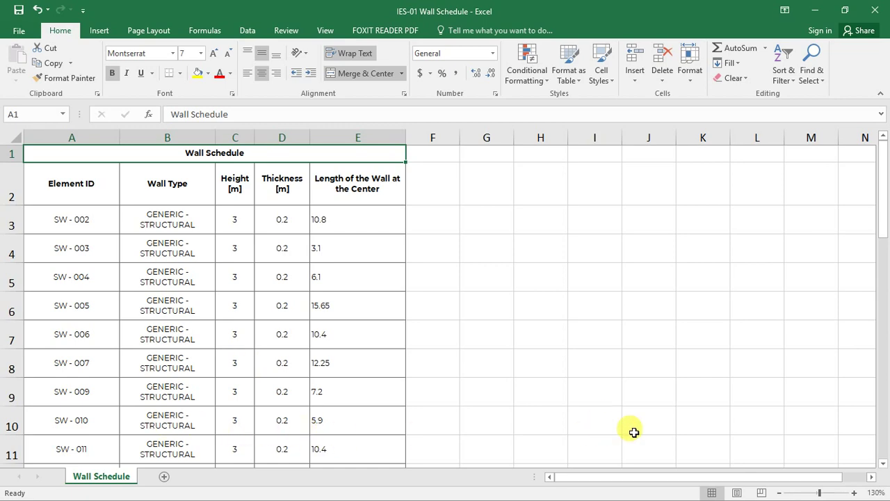
click(855, 492)
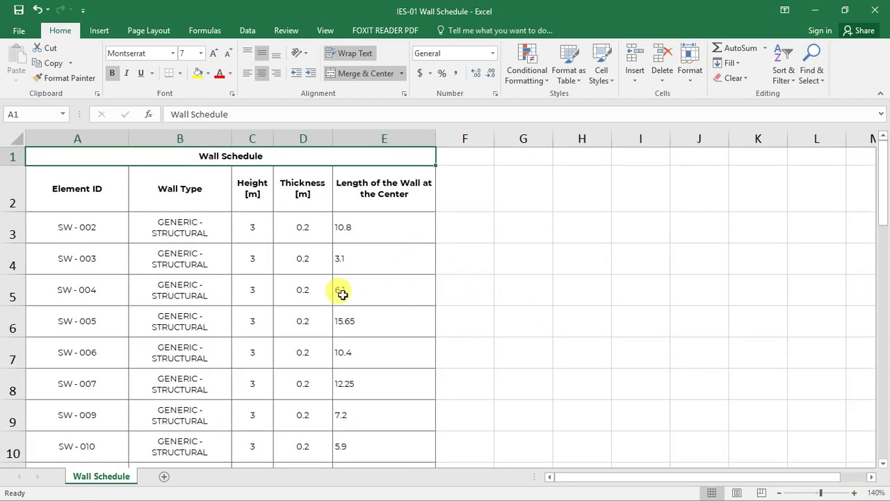
scroll(341, 292, down, 4)
scroll(341, 292, down, 7)
scroll(342, 292, up, 4)
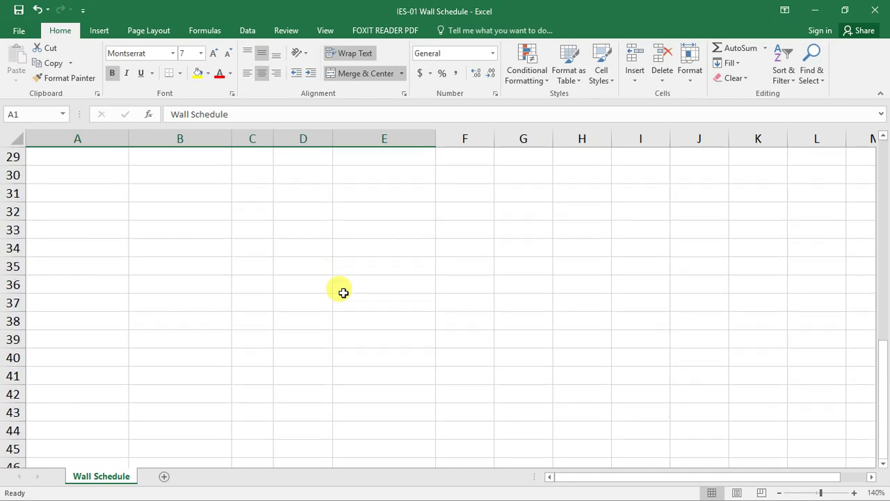
scroll(363, 304, up, 7)
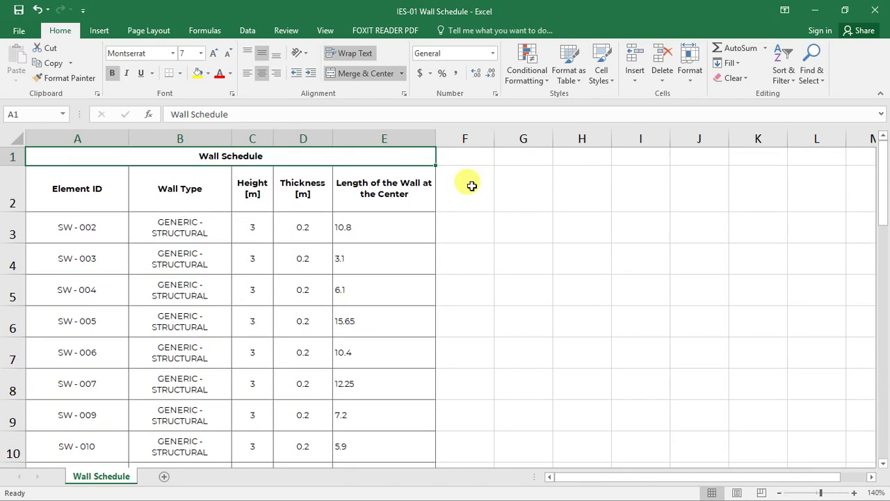
click(470, 189)
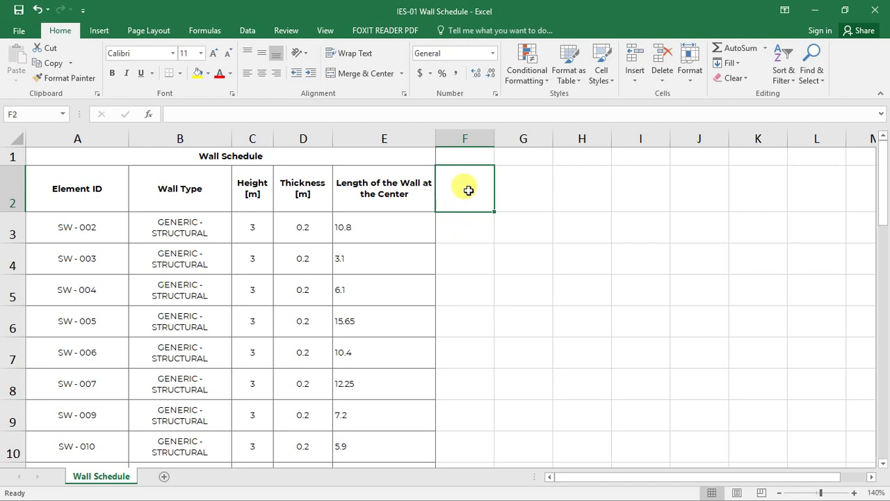
drag(469, 189, 467, 290)
drag(529, 183, 526, 298)
drag(578, 174, 557, 259)
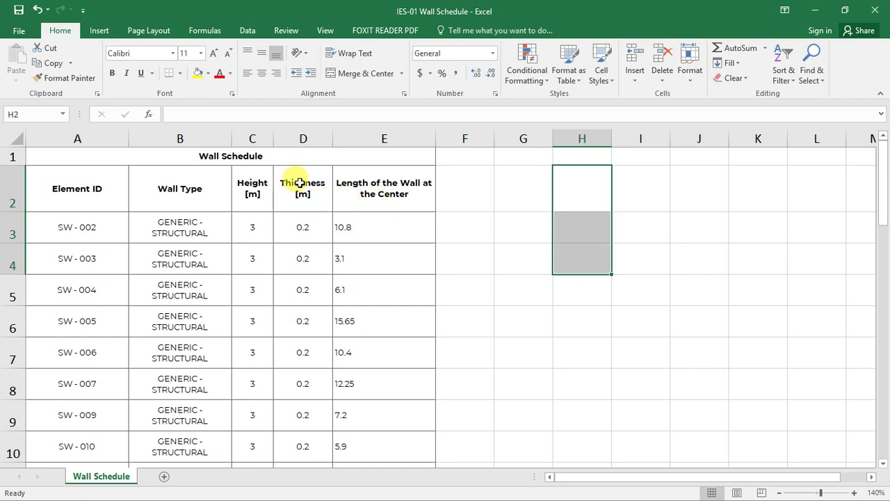
- Copy the Thickness column from D2 to D26 and paste it into column F beside the wall lengths
drag(302, 183, 304, 413)
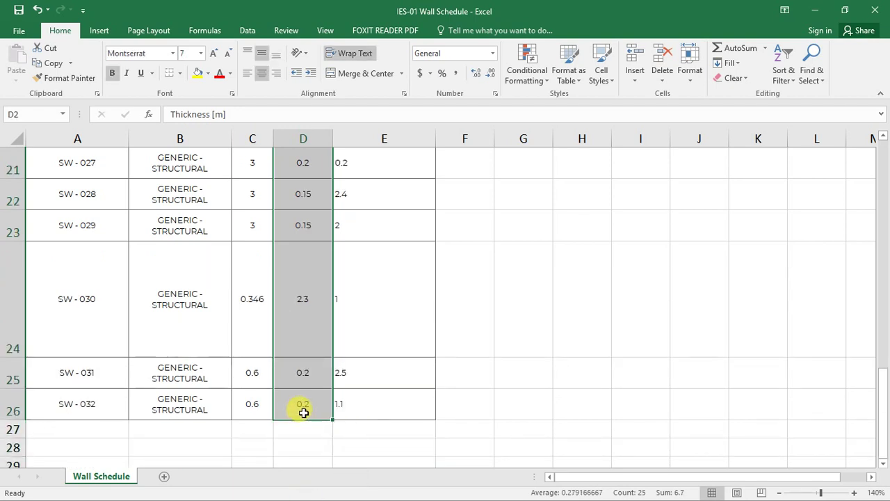
right_click(302, 326)
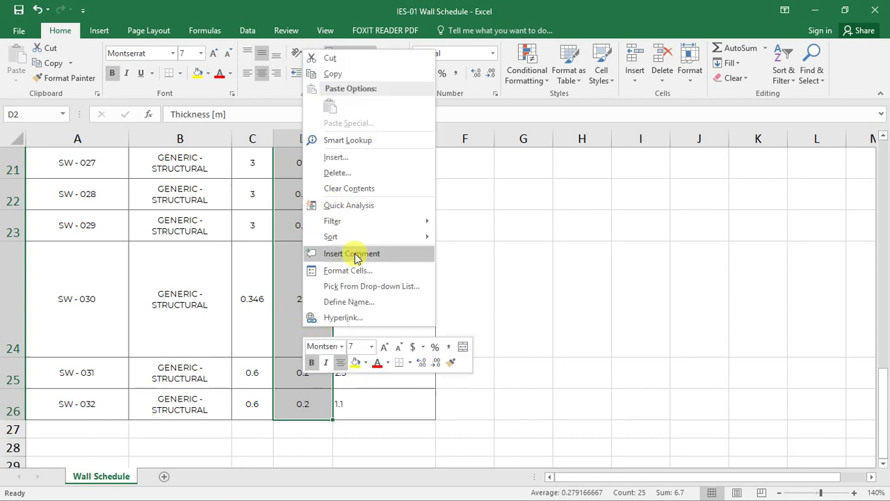
click(333, 75)
scroll(408, 199, up, 7)
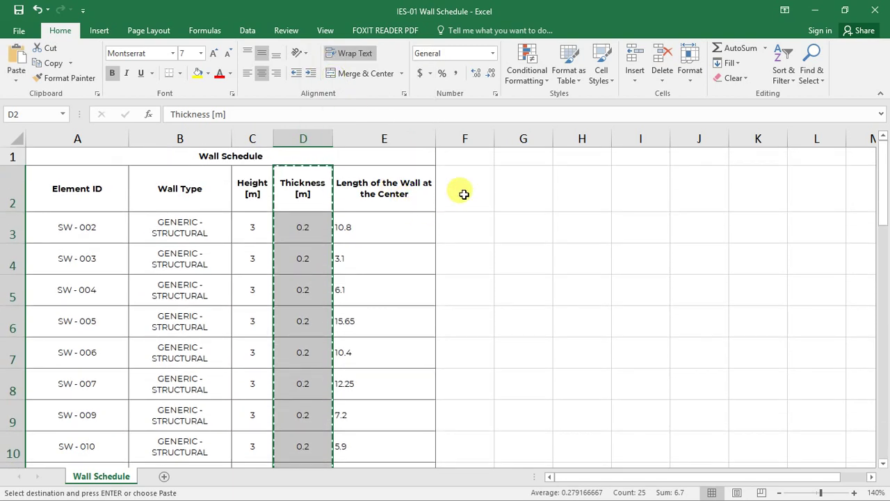
drag(471, 179, 449, 416)
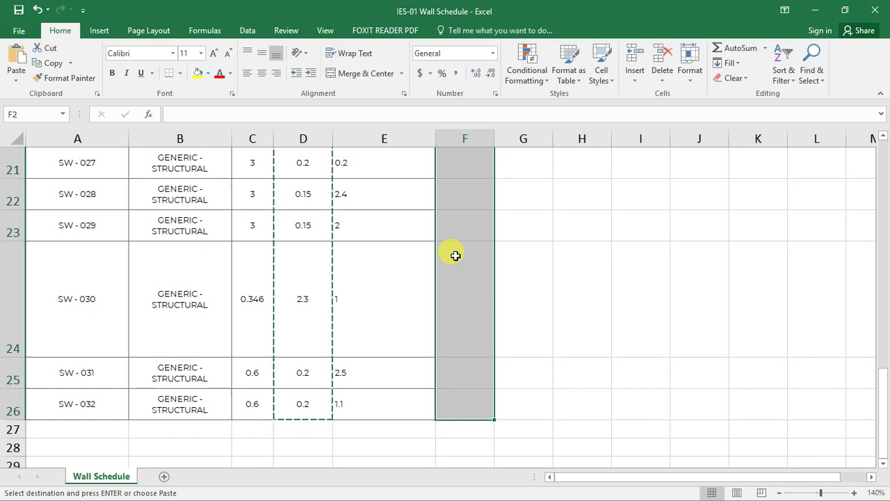
key(ctrl+v)
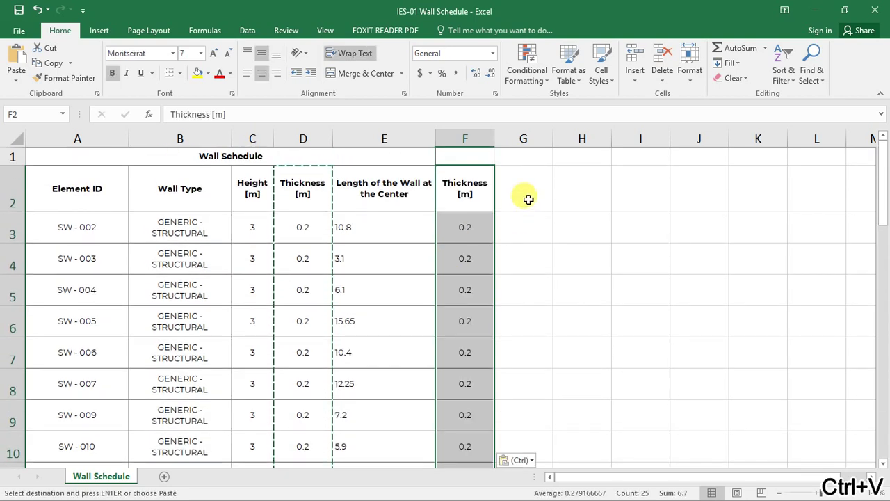
- Paste the copied Thickness column into columns G and H, starting at row 2, and clear the copy selection
drag(524, 181, 515, 436)
key(ctrl+v)
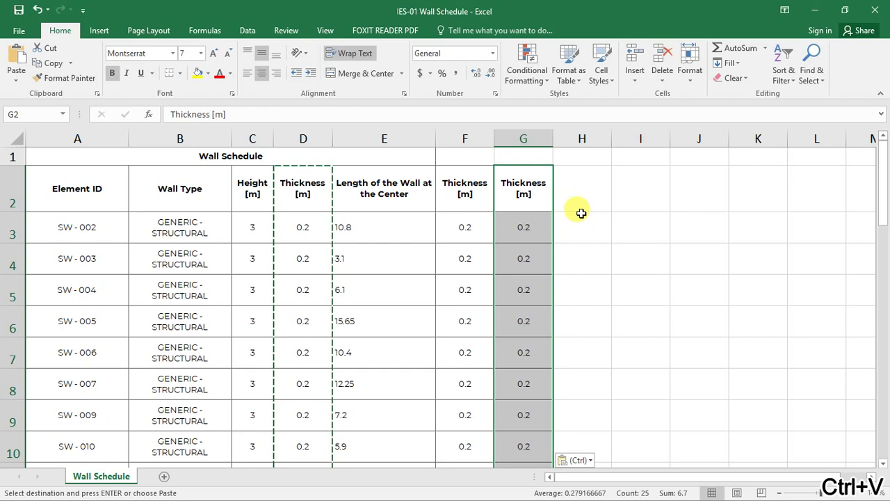
click(578, 137)
click(576, 189)
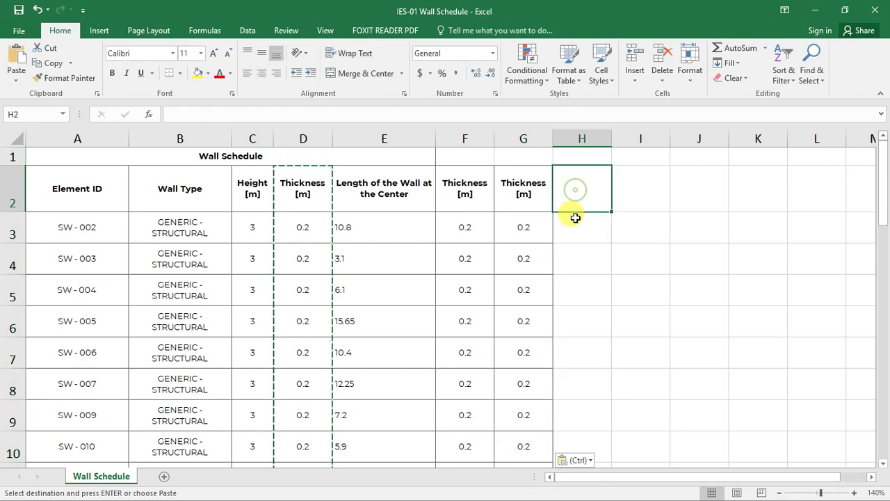
drag(575, 218, 569, 445)
key(ctrl+v)
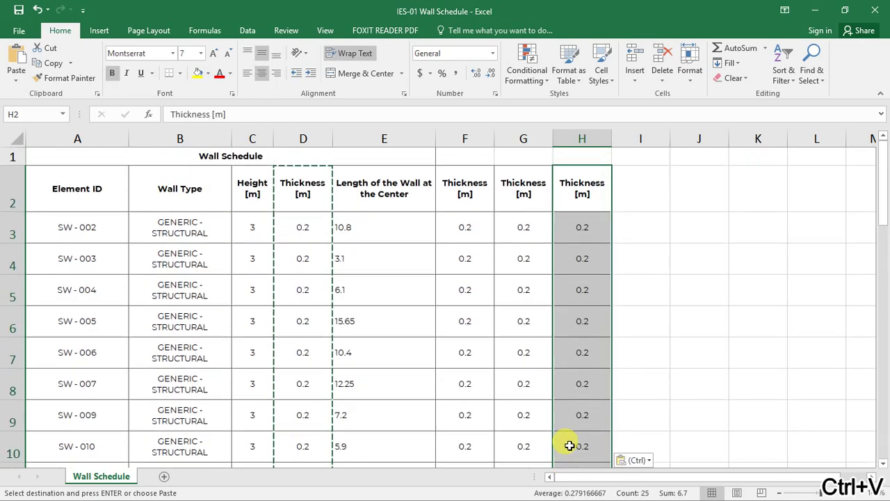
click(647, 200)
key(Escape)
key(Escape)
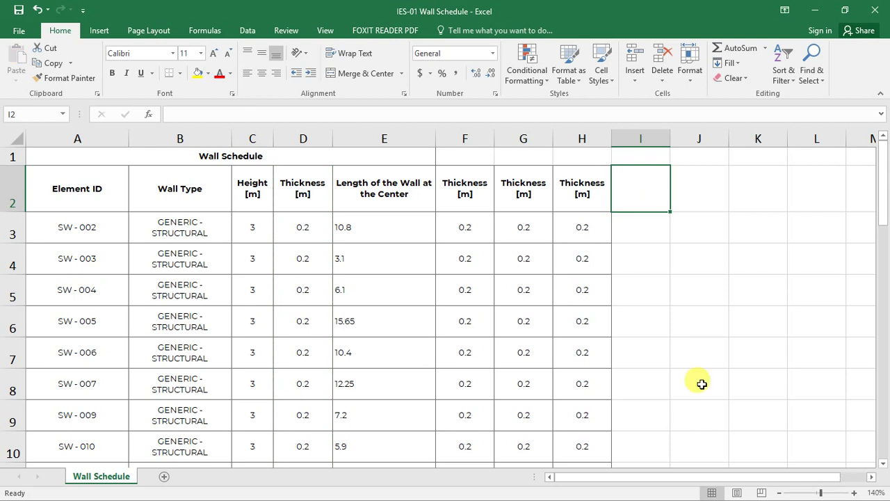
- Rename the headers in F2, G2 and H2 as WallArea in sqm, Cost per sqm and Total Amount
click(469, 196)
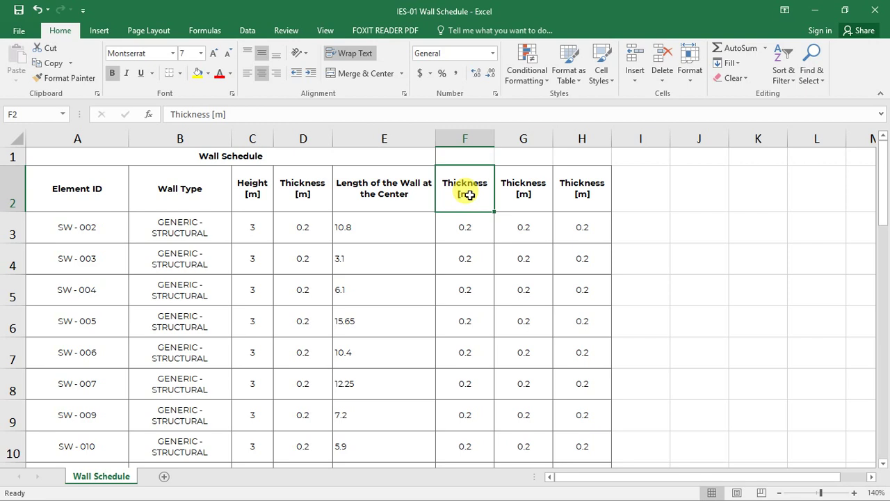
text(Wall)
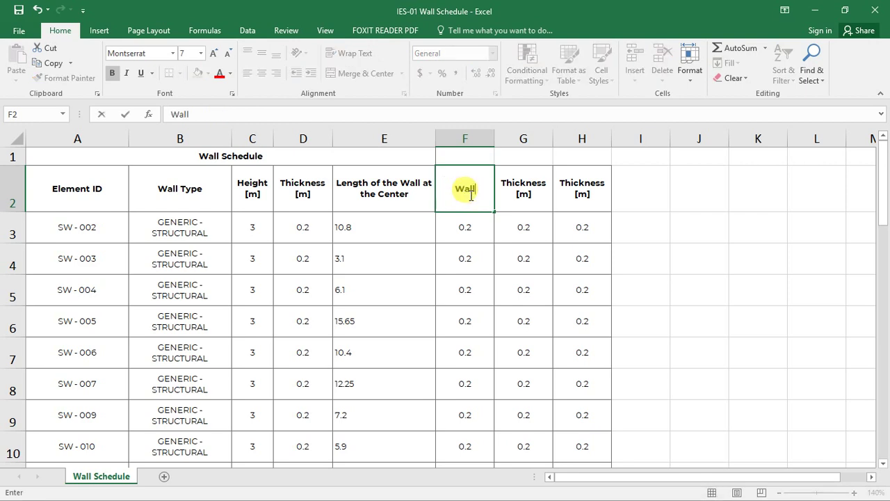
text(Area in sqm)
click(534, 188)
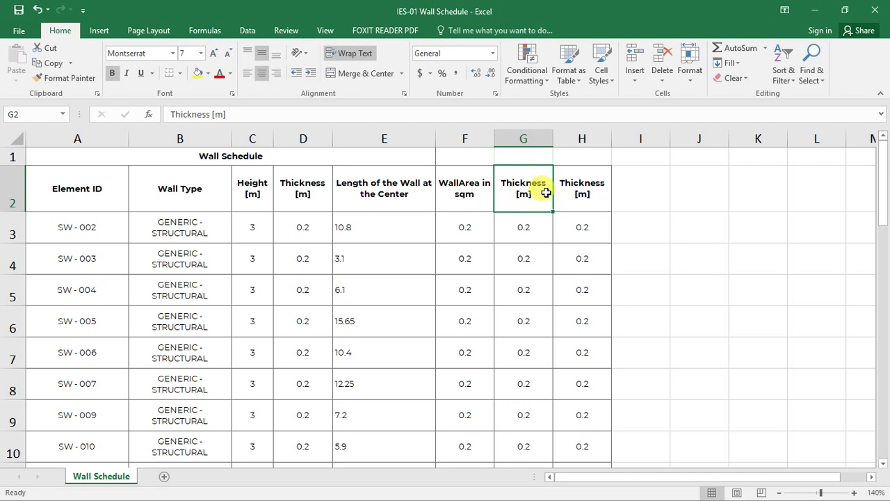
text(Cost)
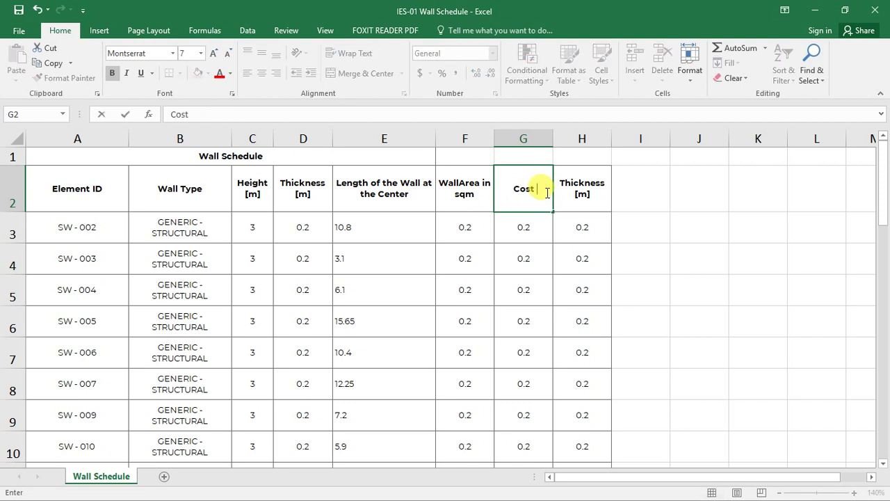
text( per sqm)
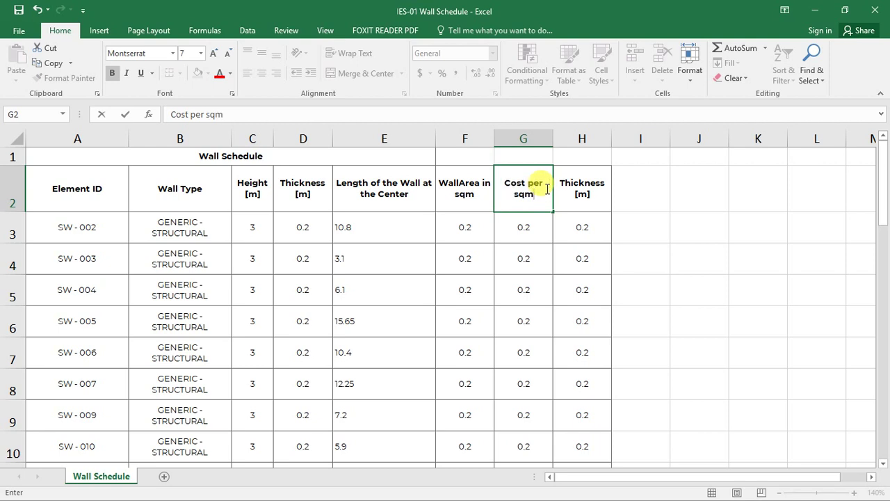
click(602, 186)
text(Total)
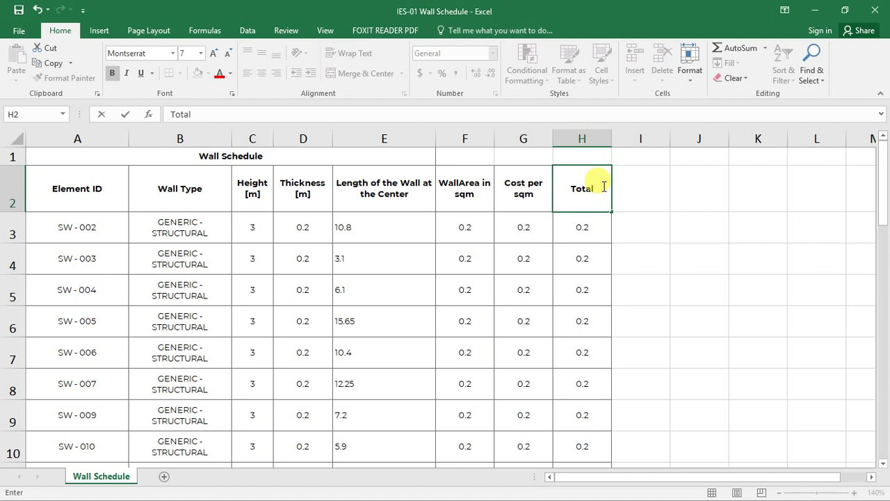
text(Amount)
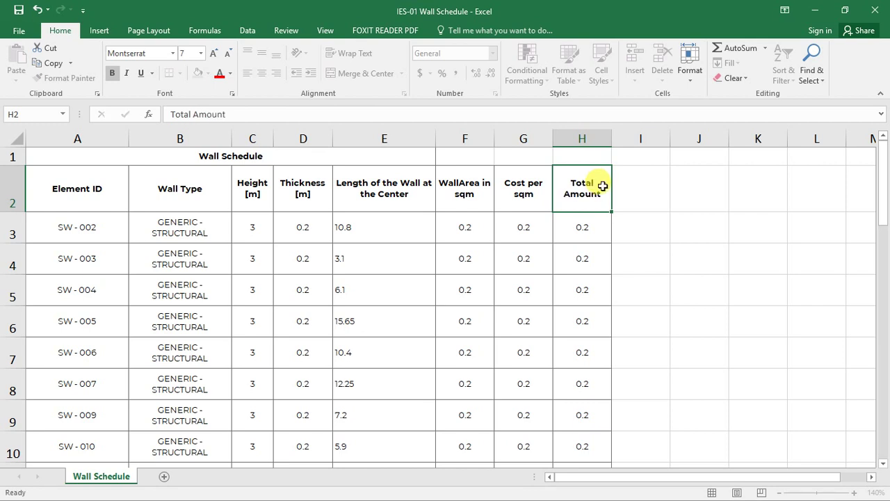
key(Return)
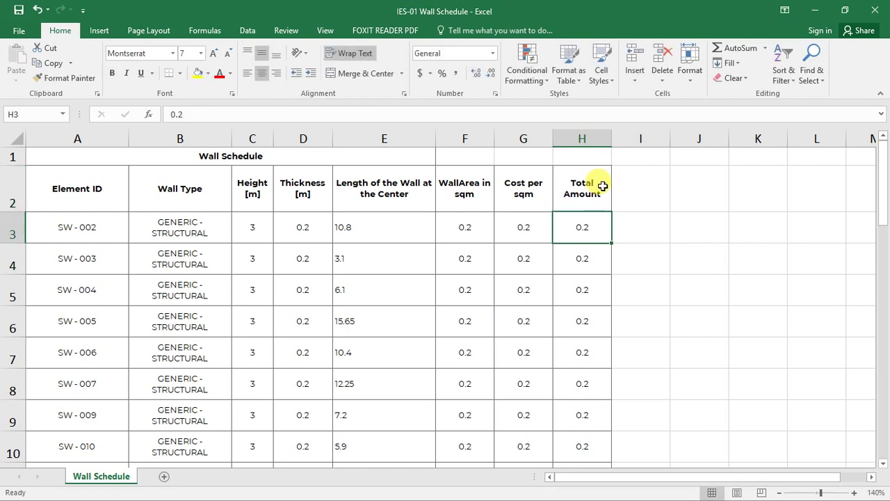
- Clear the contents of the copied thickness values in F3:H26, keeping the new headers and cell formatting
click(464, 226)
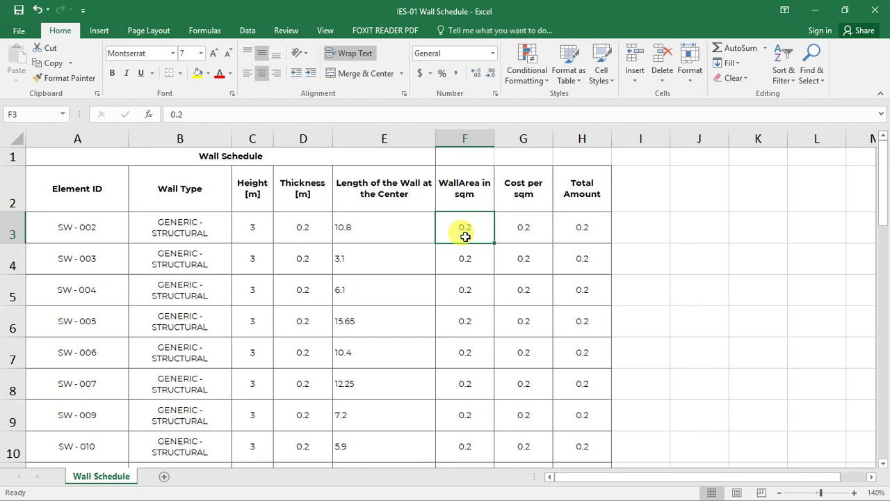
drag(464, 237, 582, 413)
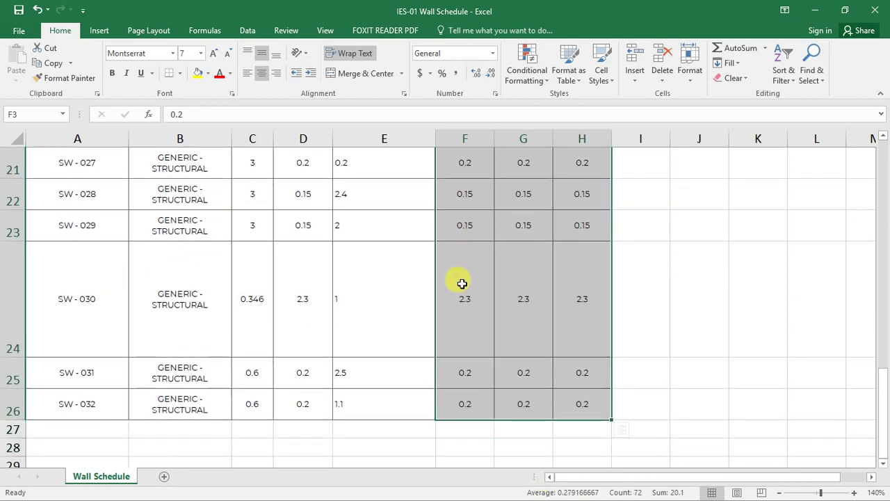
scroll(479, 258, up, 7)
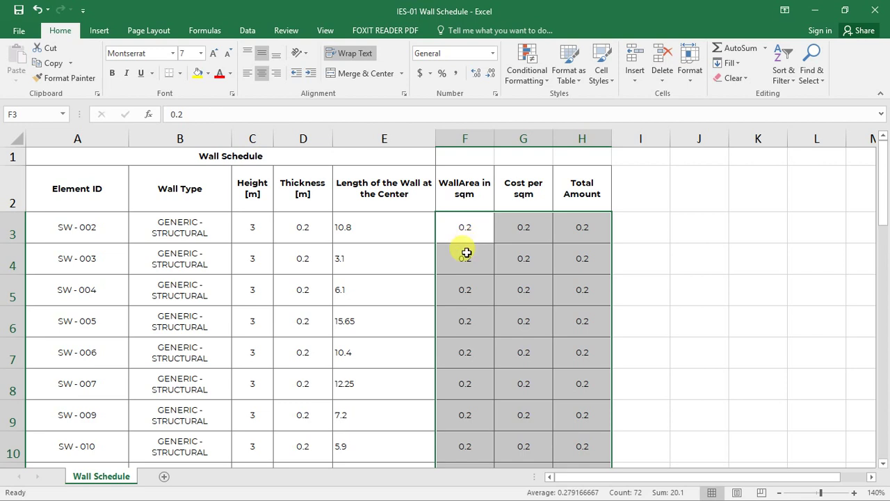
right_click(463, 260)
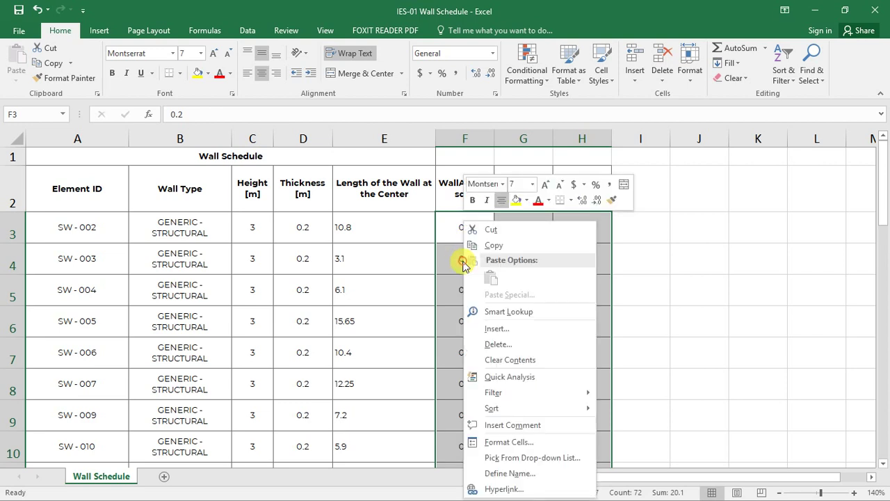
click(511, 361)
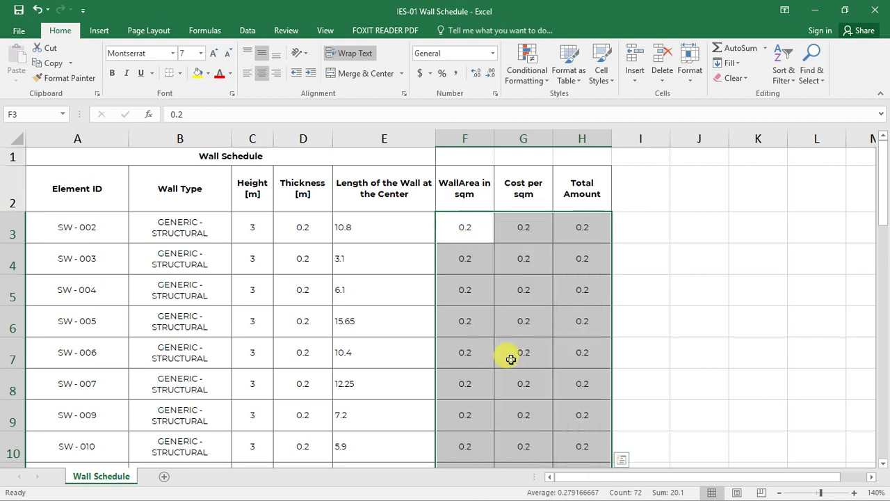
click(519, 319)
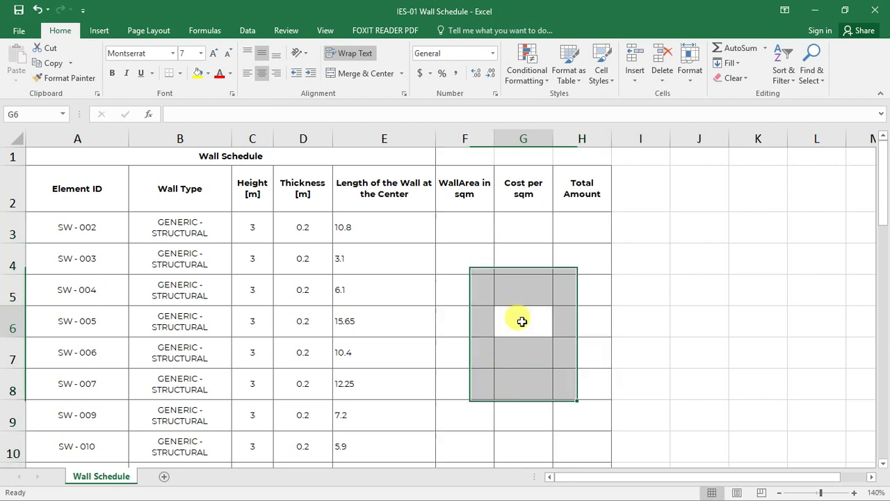
- Enter the formula =E3*C3 in F3 to calculate the wall area from length and height
click(464, 227)
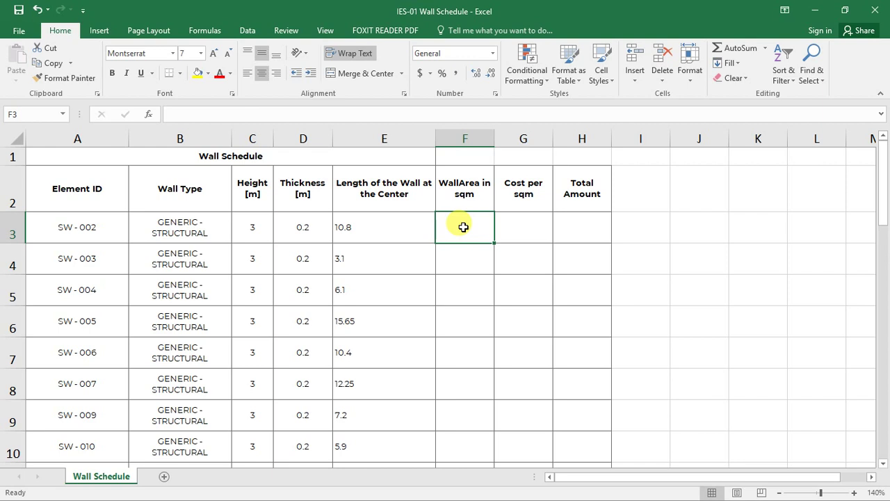
text(=)
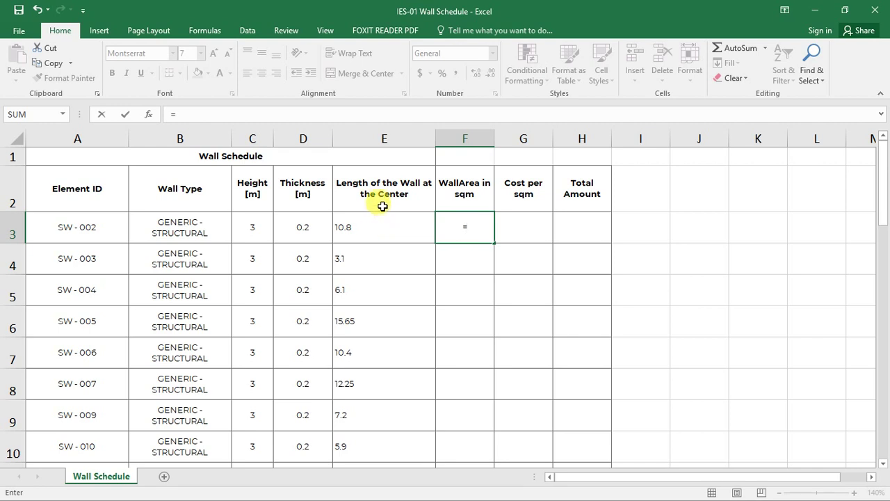
click(372, 233)
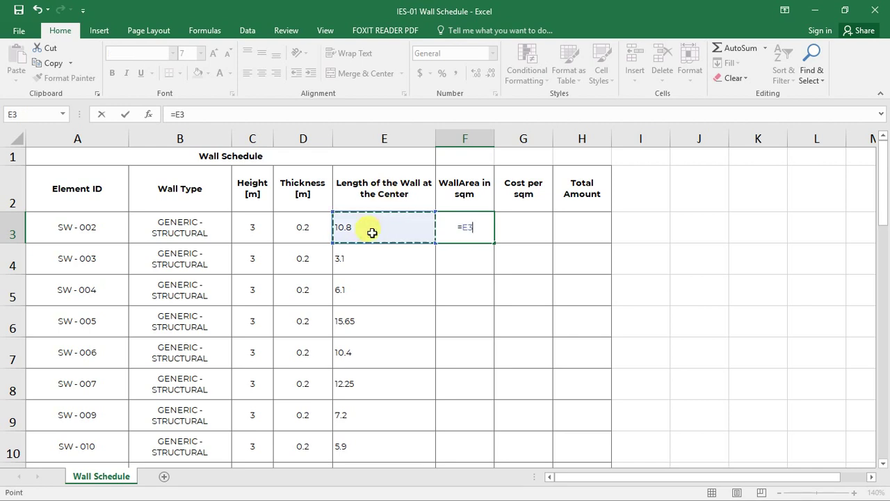
text(*)
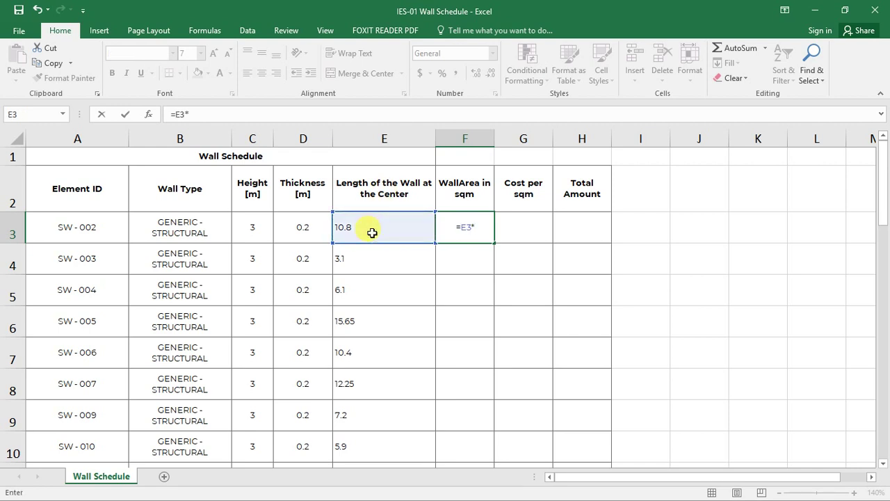
click(256, 231)
key(Return)
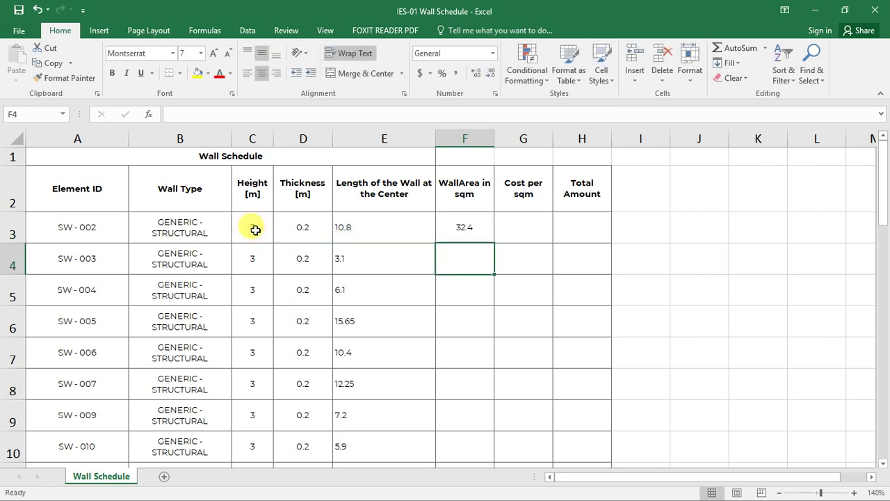
- Fill the wall area formula from F3 down to F26
click(464, 227)
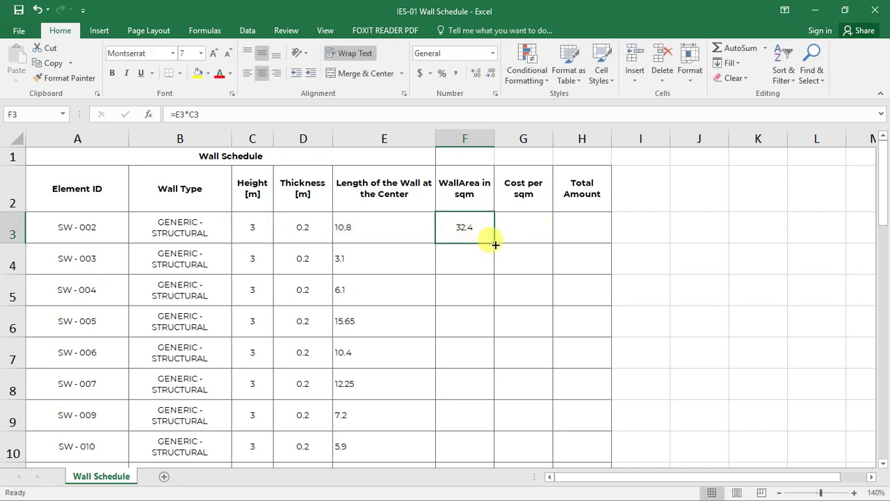
drag(494, 245, 494, 245)
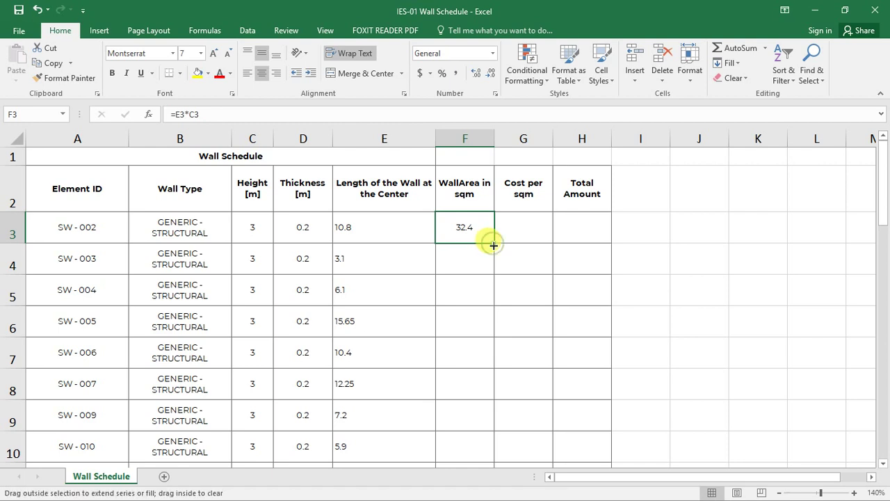
drag(494, 244, 485, 352)
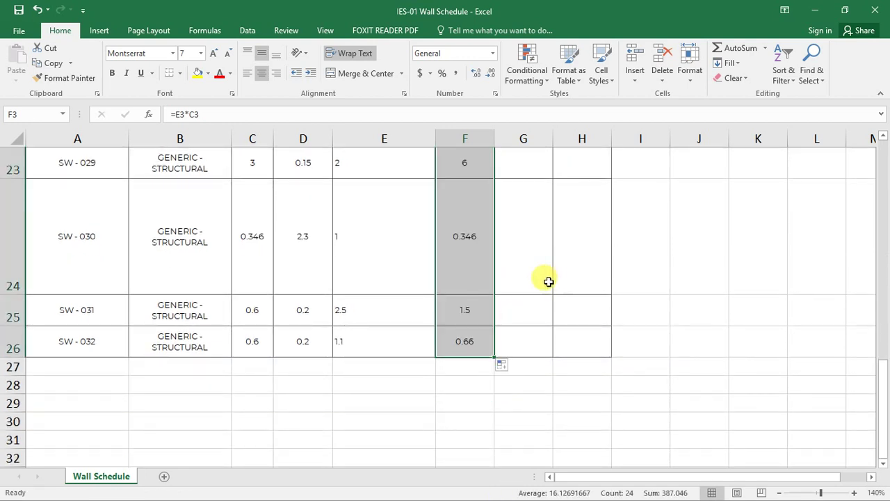
scroll(523, 322, up, 7)
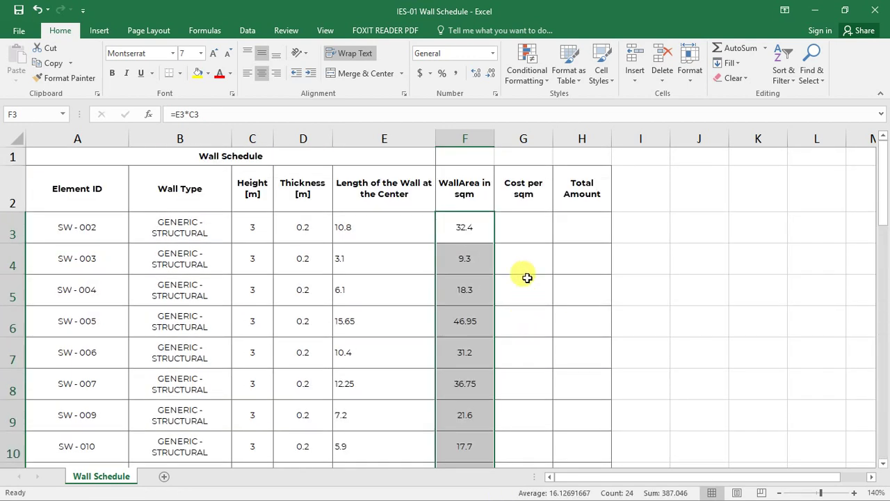
- Enter 2200 as the cost per sqm in G3 and apply the comma number style to column G
click(537, 229)
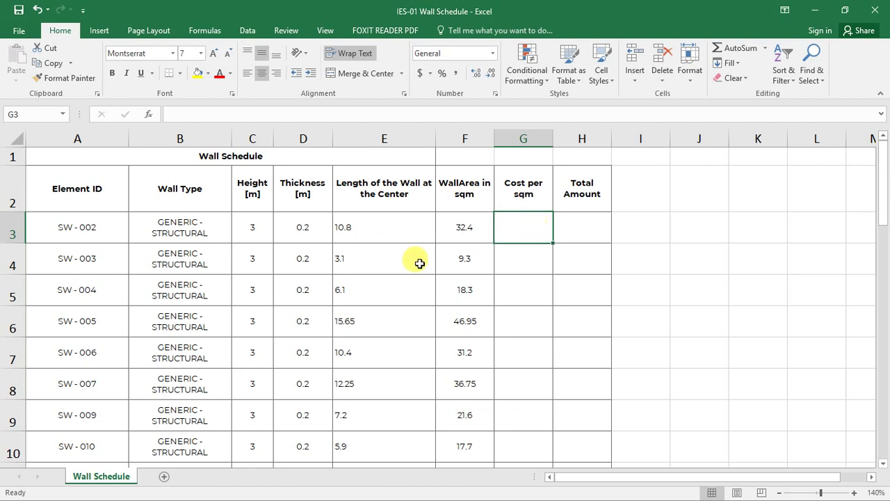
scroll(419, 263, down, 7)
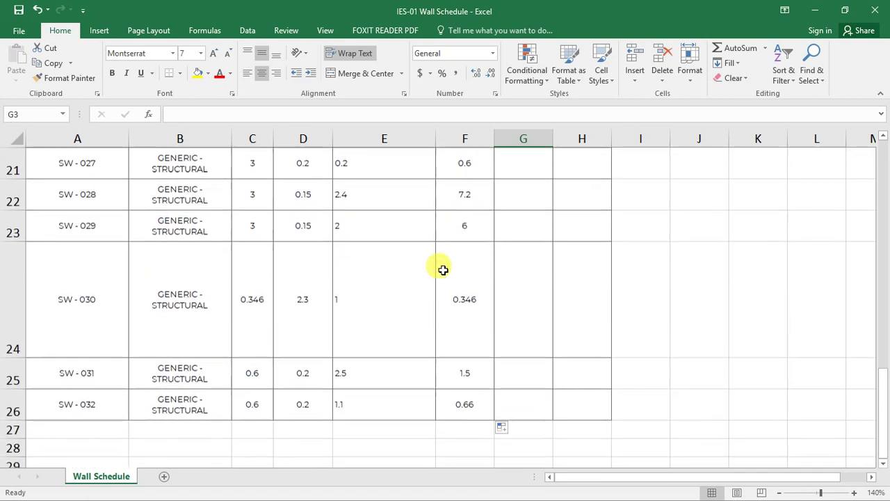
scroll(487, 264, up, 7)
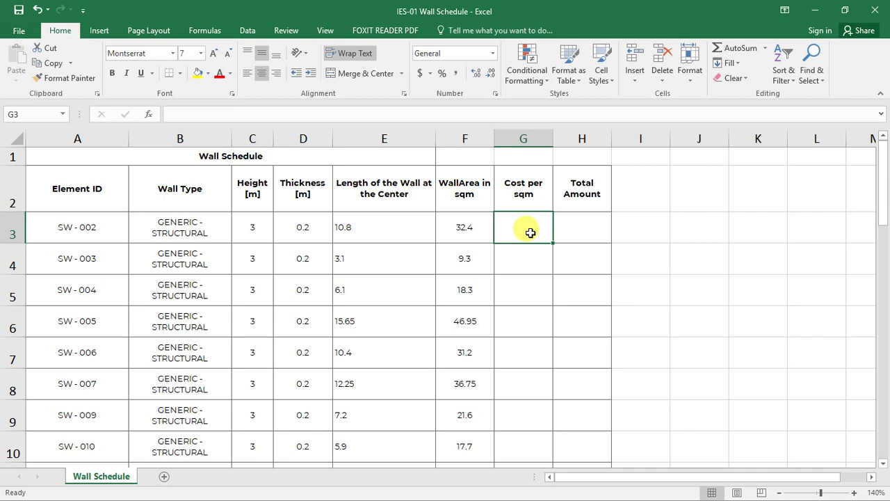
text(2200)
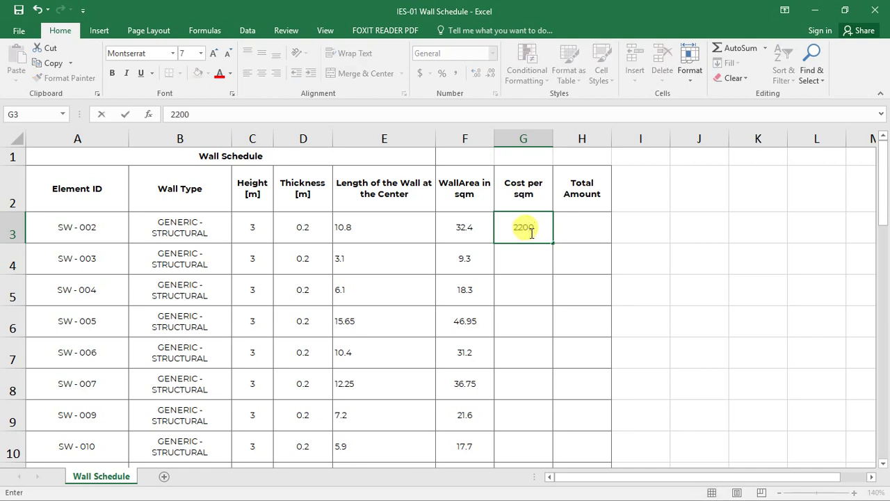
key(Return)
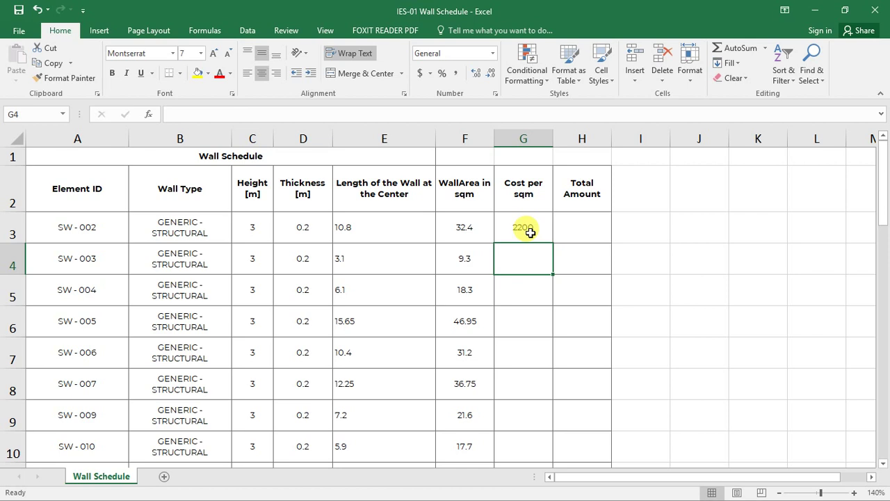
click(526, 138)
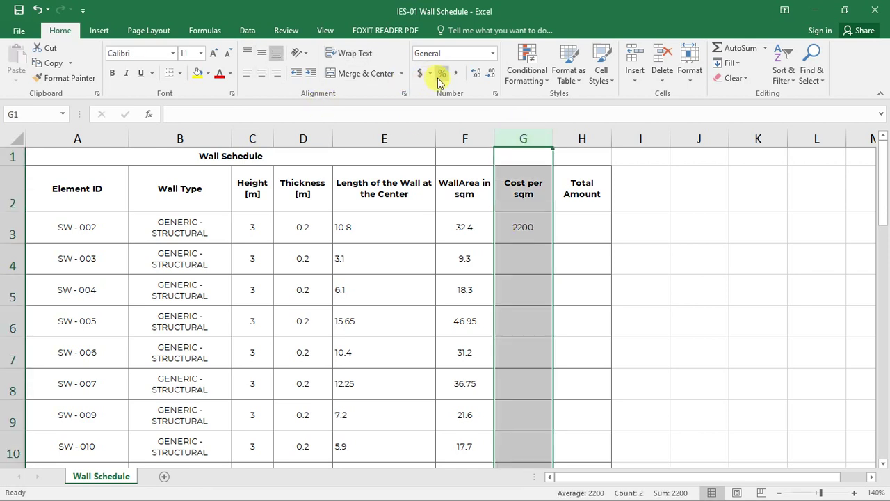
click(534, 258)
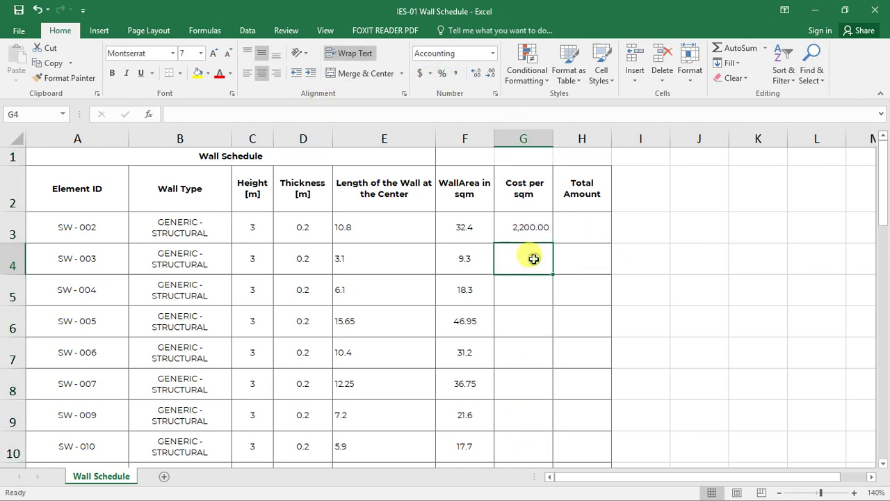
- Fill the 2,200.00 cost per sqm from G3 down to G15
click(527, 239)
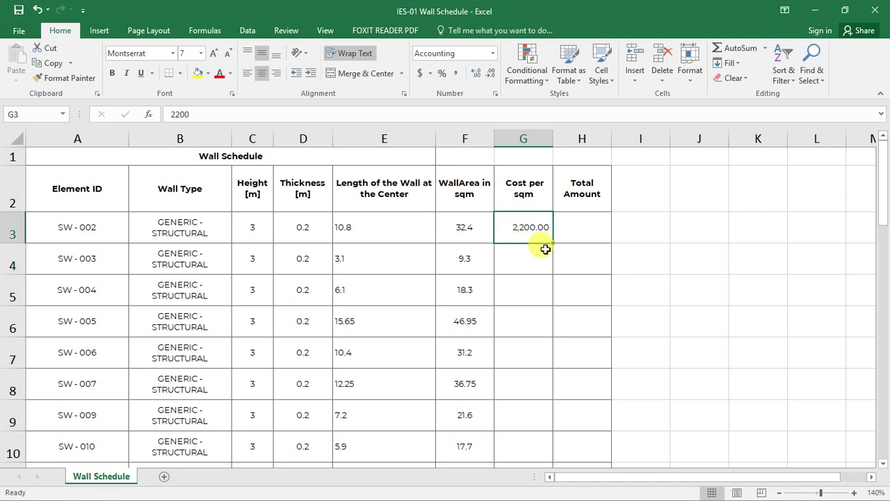
drag(554, 243, 543, 324)
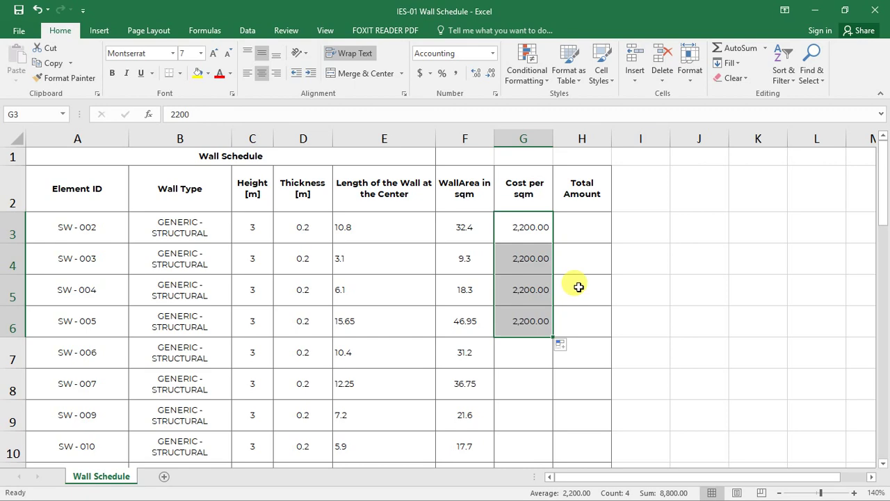
scroll(579, 287, down, 1)
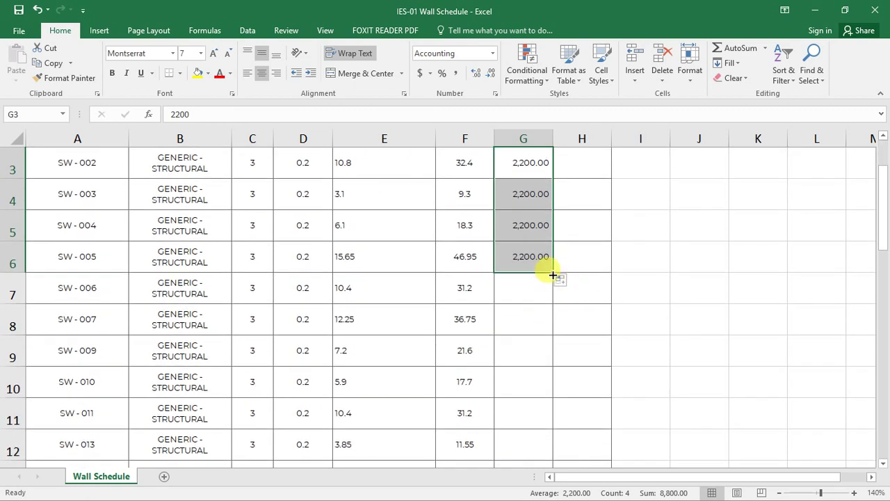
drag(553, 275, 536, 445)
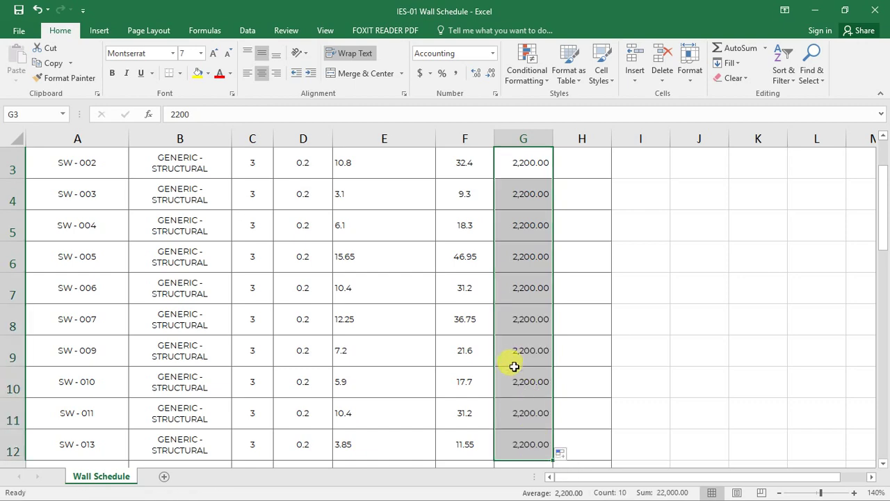
scroll(515, 355, down, 2)
scroll(531, 328, down, 1)
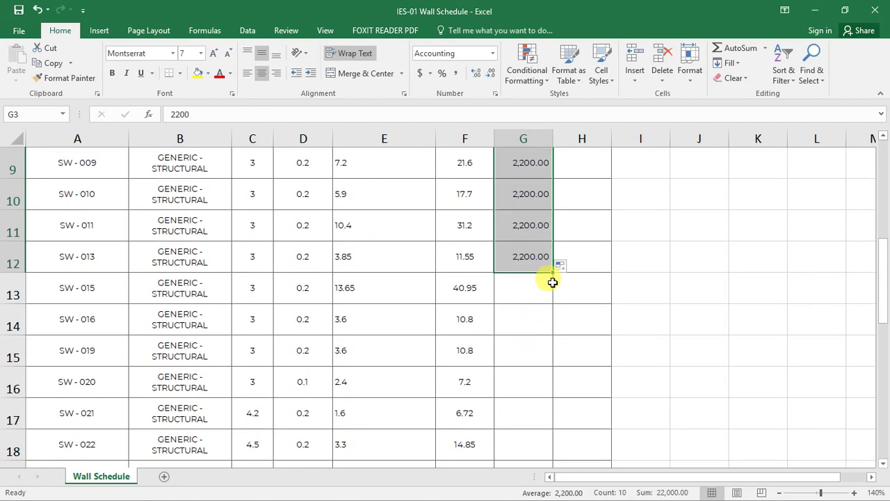
drag(552, 270, 549, 368)
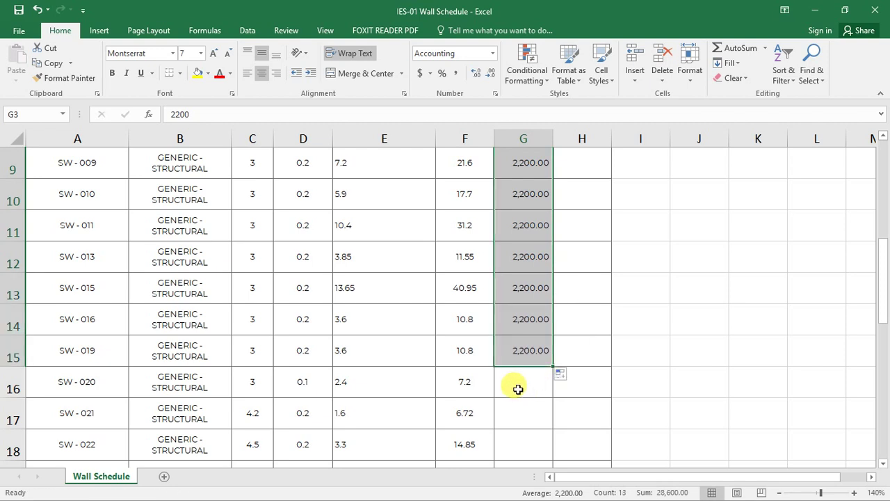
- Enter 1800 in G16 as the cost per sqm of the 0.1 m thick wall SW - 020
click(527, 382)
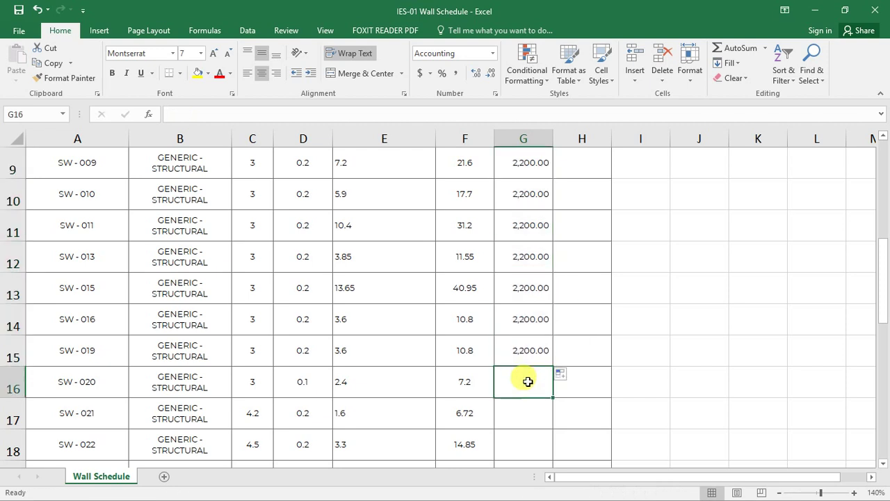
text(1,8)
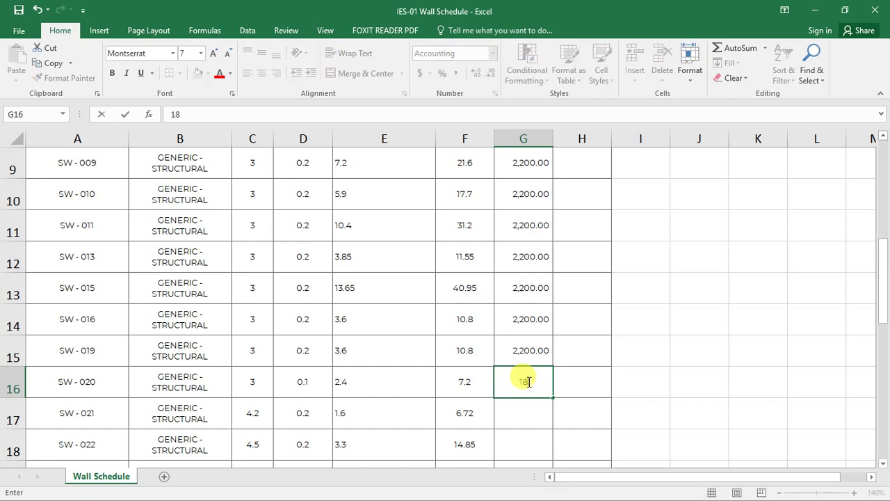
text(00)
key(Return)
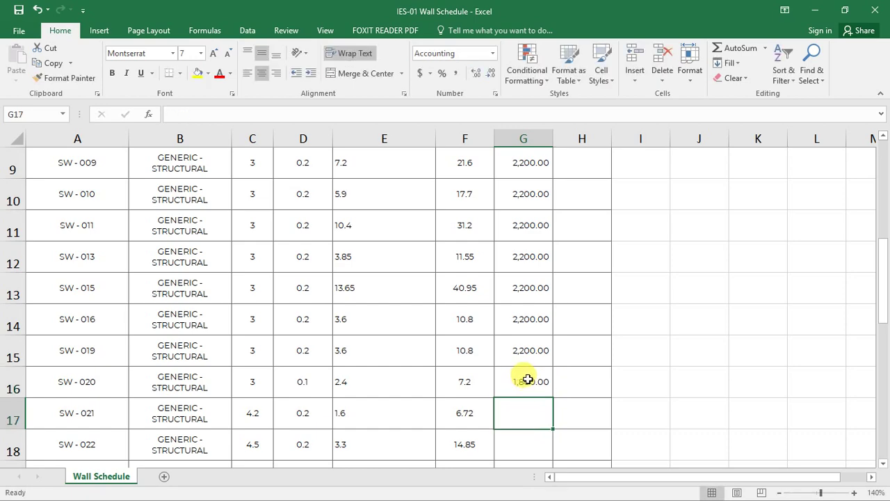
- Enter 2200 as the cost per sqm in each cell from G17 to G21 for walls SW - 021 through SW - 027
scroll(518, 348, down, 2)
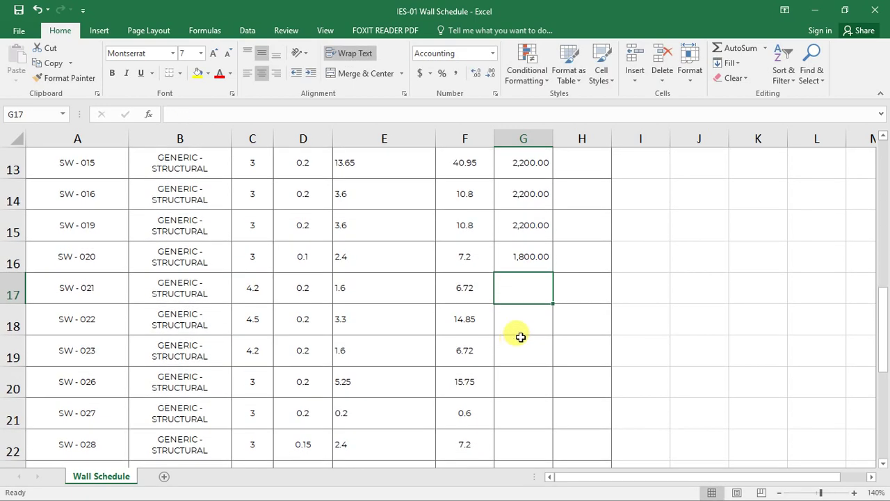
text(2200)
key(Return)
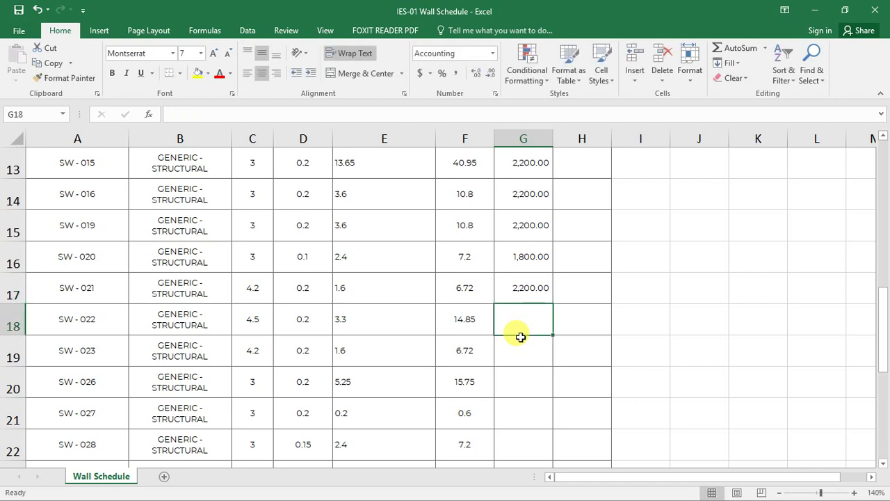
text(2200)
key(Return)
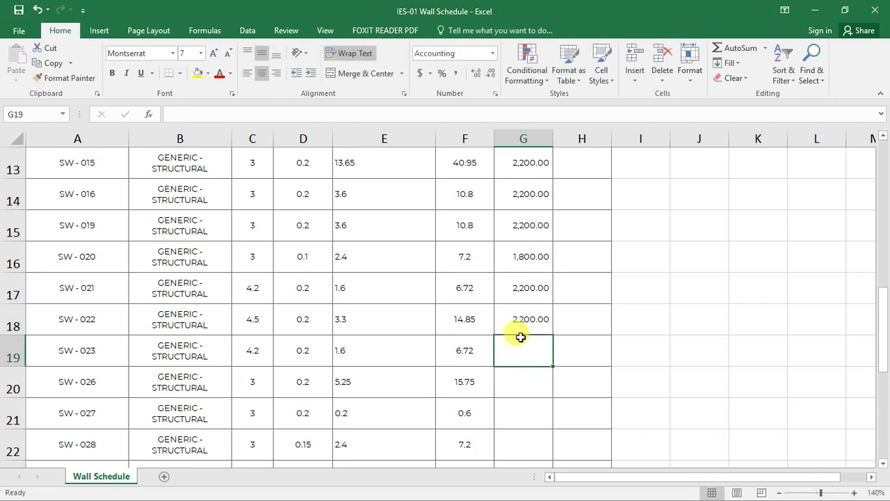
text(2000)
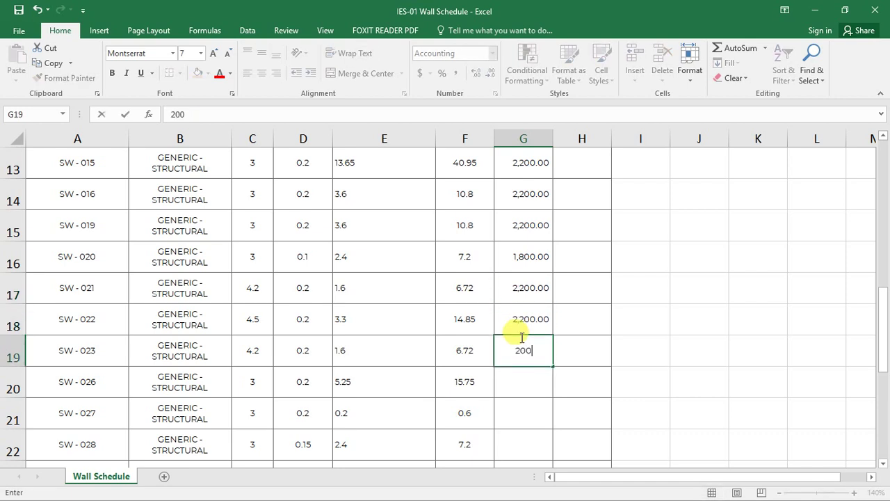
key(BackSpace)
key(BackSpace)
text(00)
key(Return)
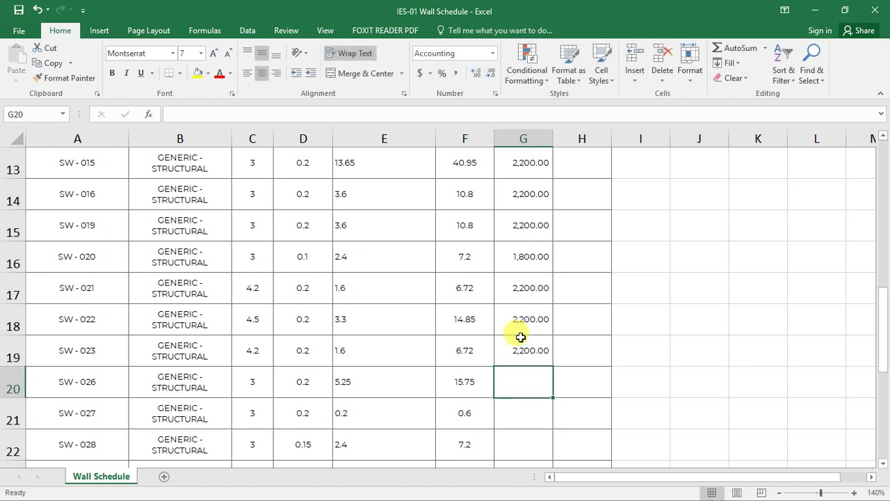
text(2200)
key(Return)
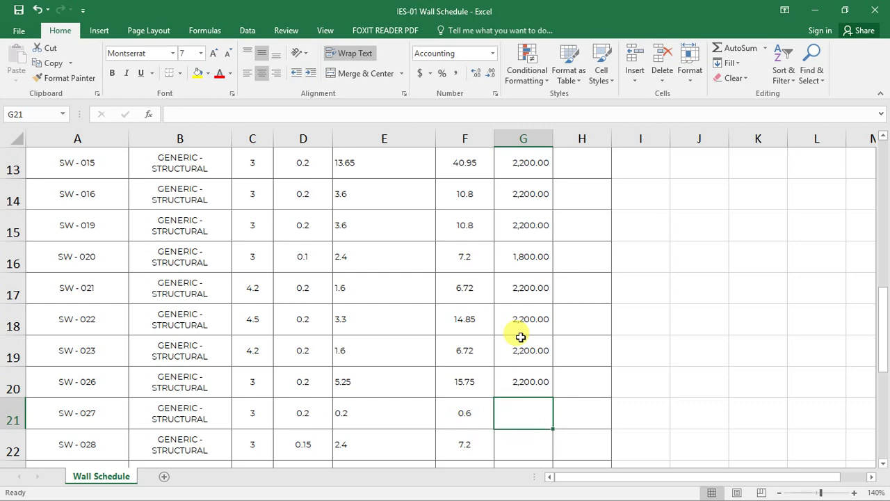
scroll(522, 335, down, 2)
text(2200)
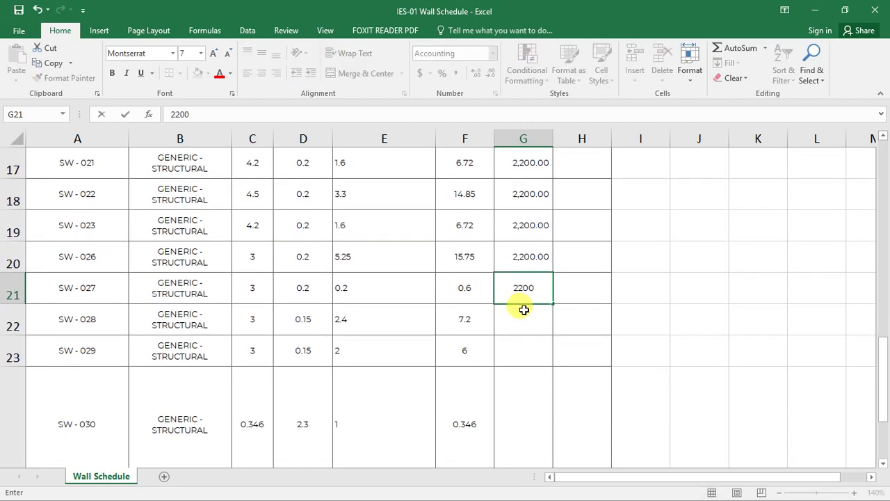
key(Return)
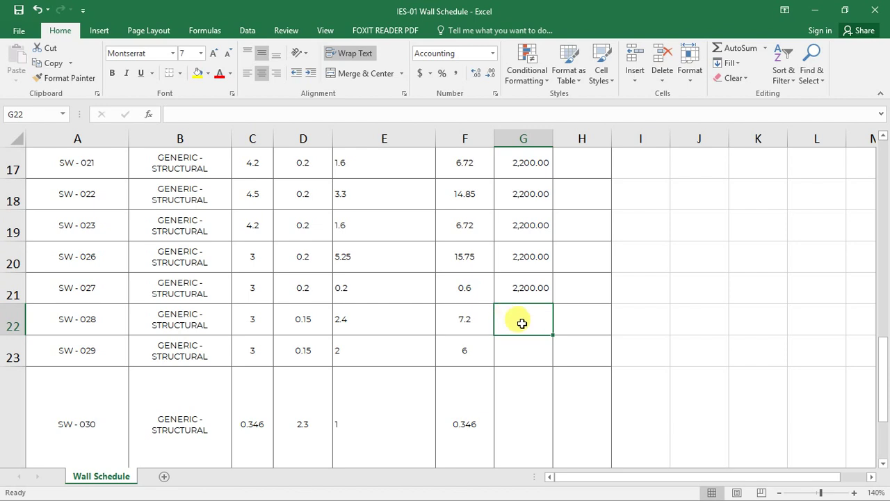
- Enter 2000 as the cost per sqm in G22 and G23 for the 0.15 m thick walls
text(2000.0)
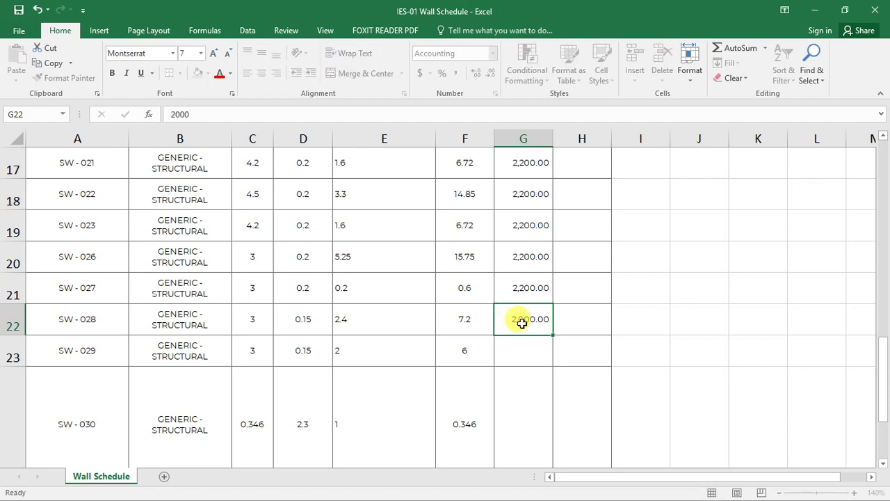
key(Return)
text(2000)
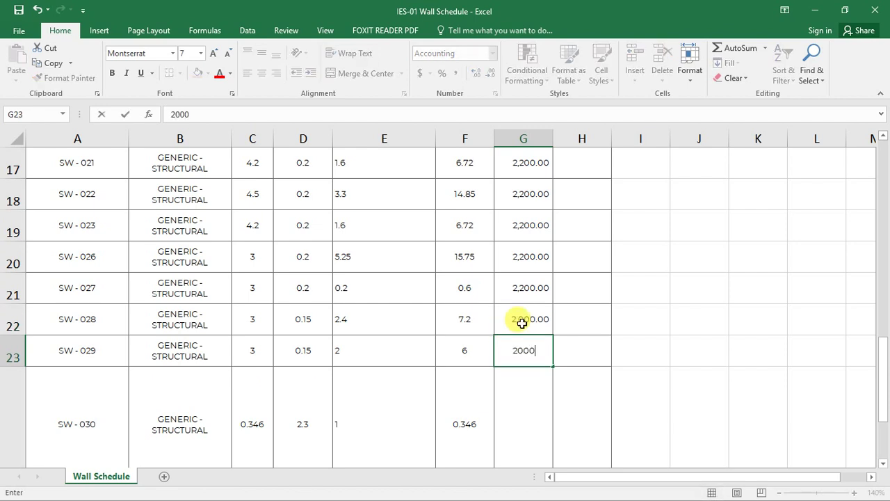
key(Return)
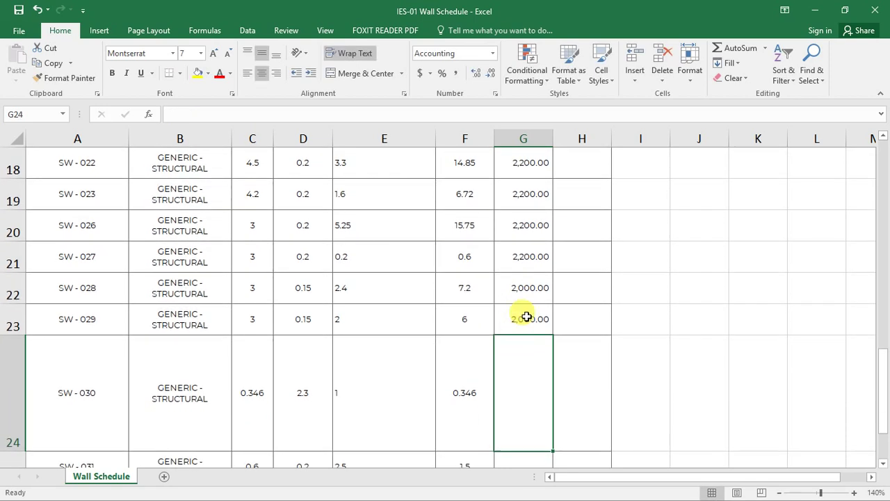
scroll(512, 351, down, 1)
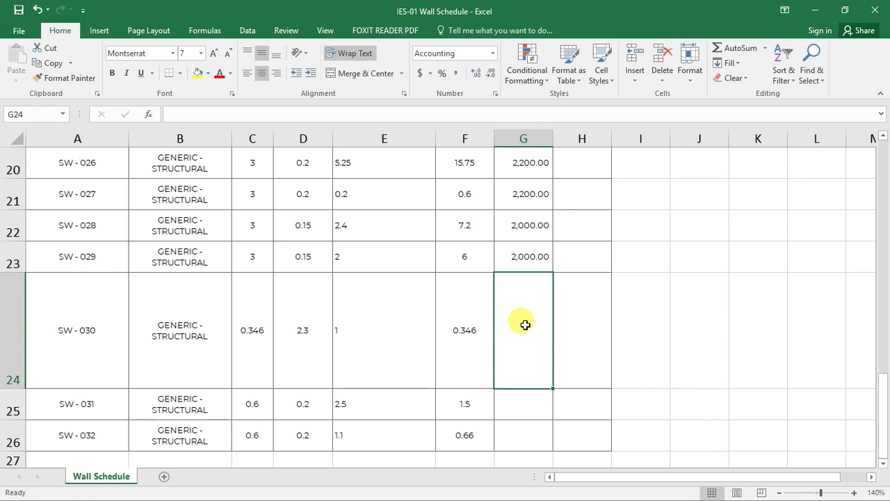
text(2.3)
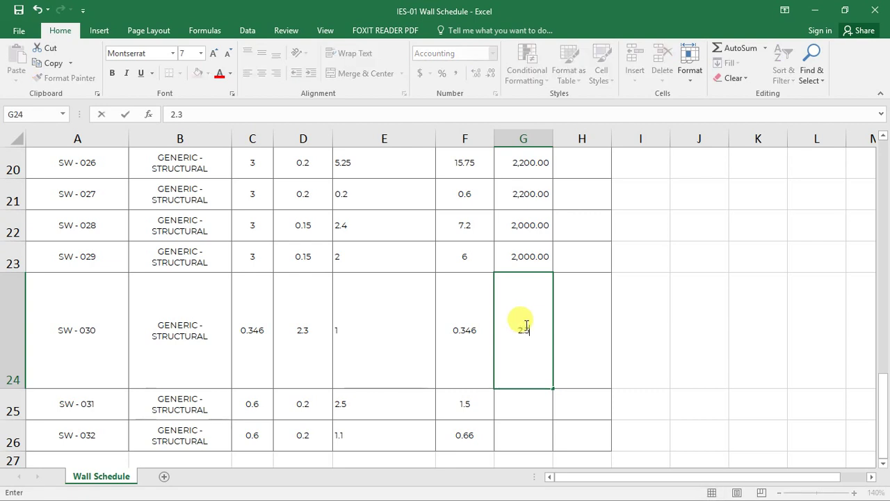
key(BackSpace)
key(BackSpace)
key(BackSpace)
- Enter the formula =(2.3*2200)/0.2 in G24 to scale the cost per sqm of wall SW - 030 by its thickness
text(=)
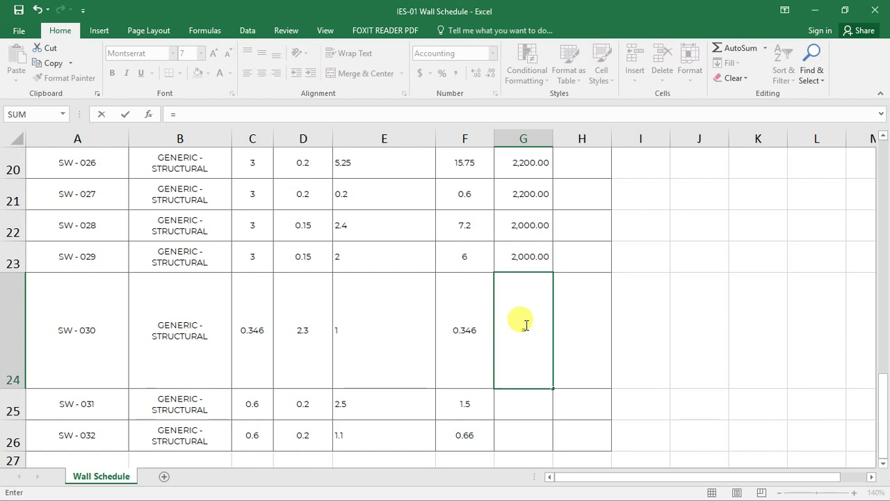
text((2.3*2200)
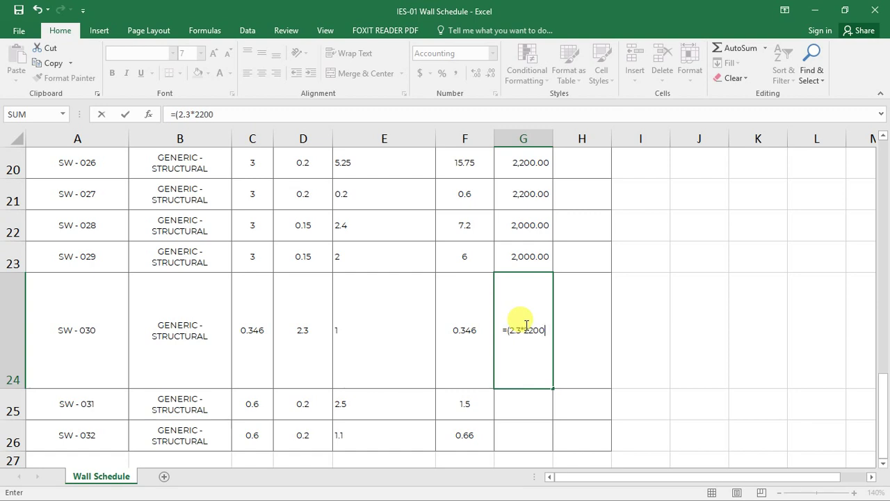
text()/0.2)
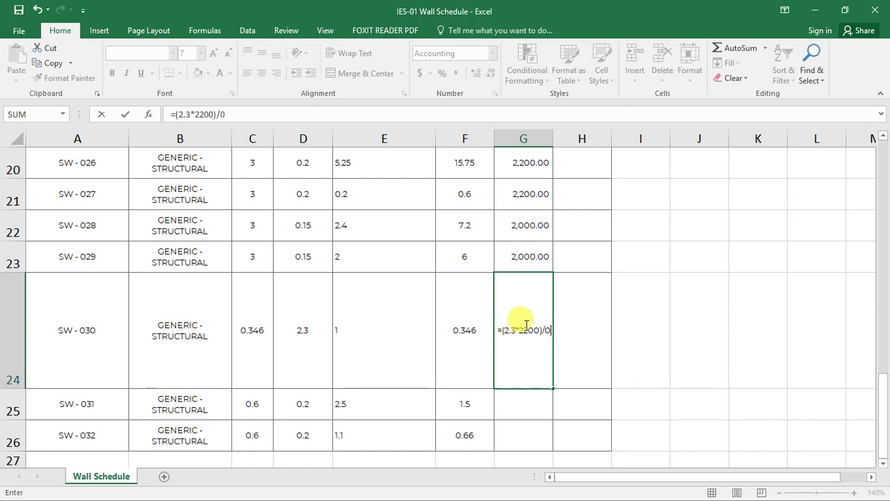
key(Return)
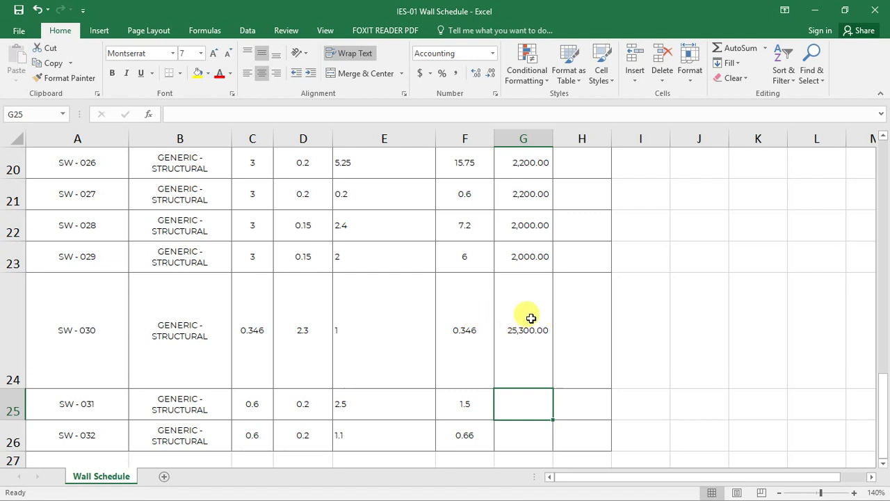
- Enter 2200 as the cost per sqm in G25 and G26 for walls SW - 031 and SW - 032
scroll(522, 330, down, 1)
text(2200)
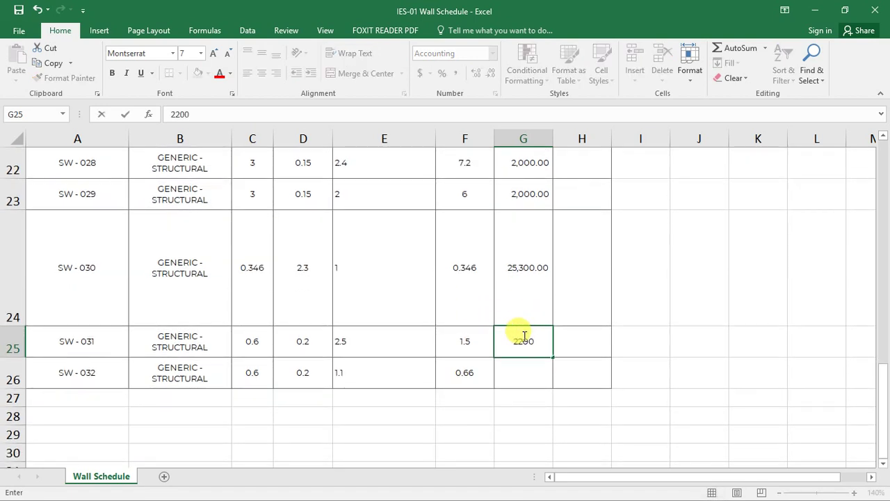
key(Return)
text(2,2)
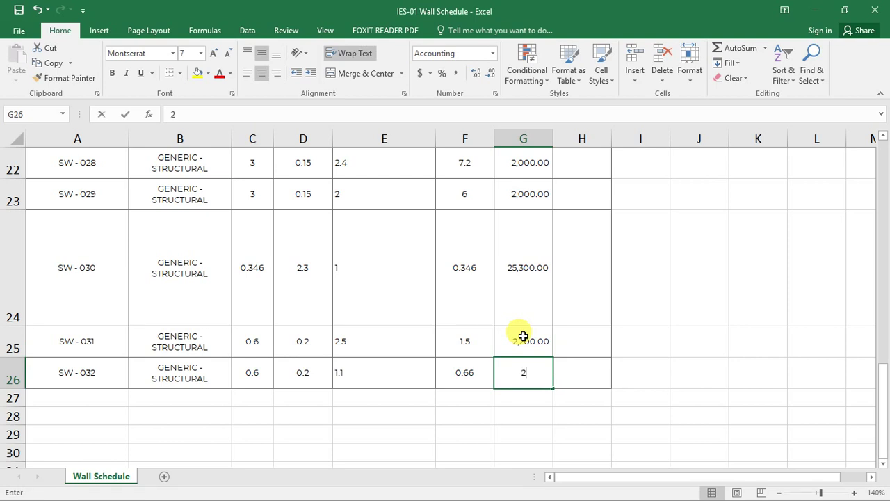
text(00)
key(Return)
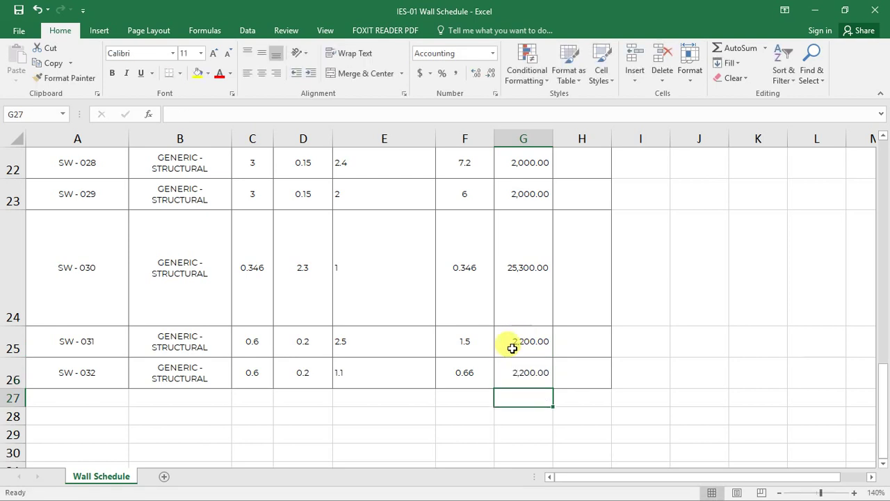
- Enter the formula =G3*F3 in H3 to calculate the total amount from cost per sqm and wall area
scroll(522, 369, up, 1)
scroll(522, 368, up, 7)
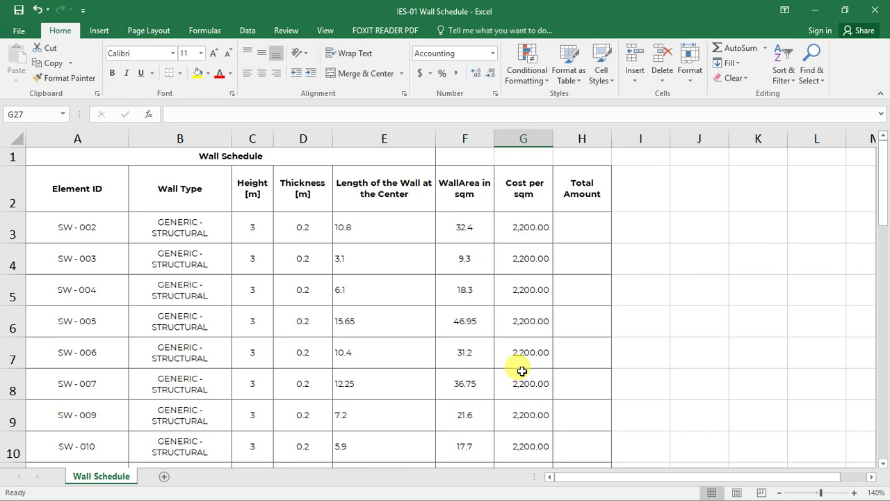
click(584, 230)
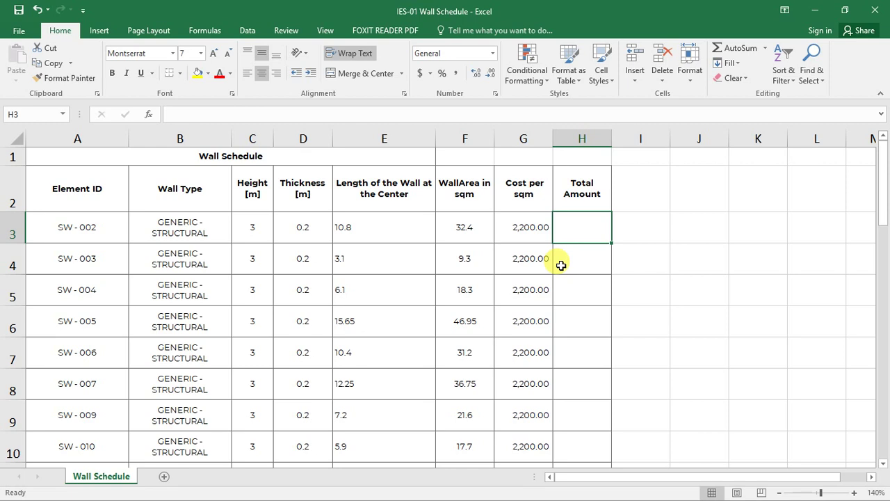
text(=)
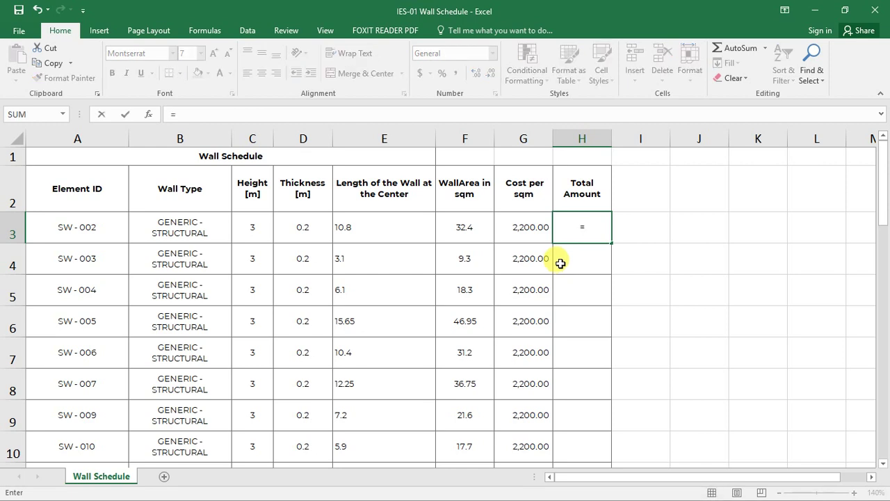
click(534, 228)
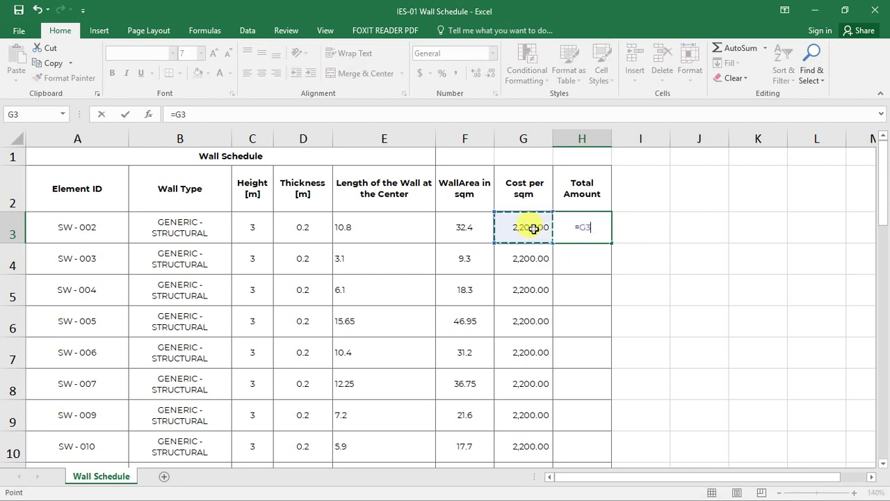
text(*)
click(463, 227)
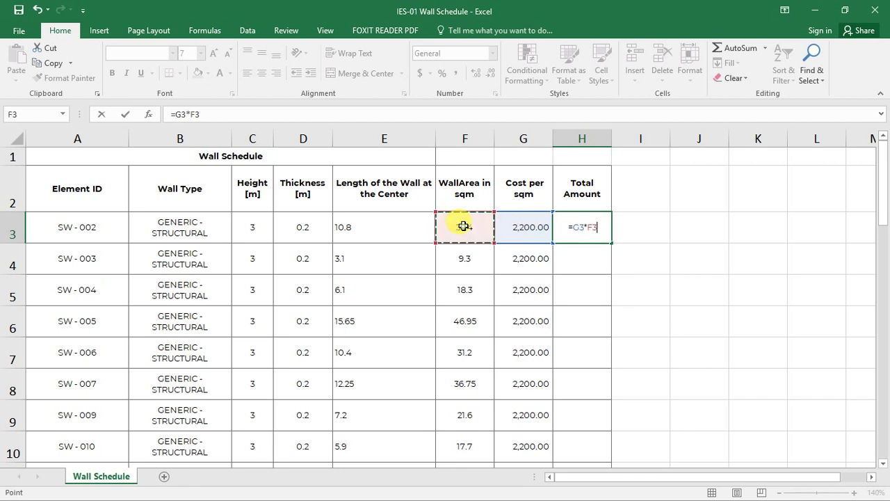
key(Return)
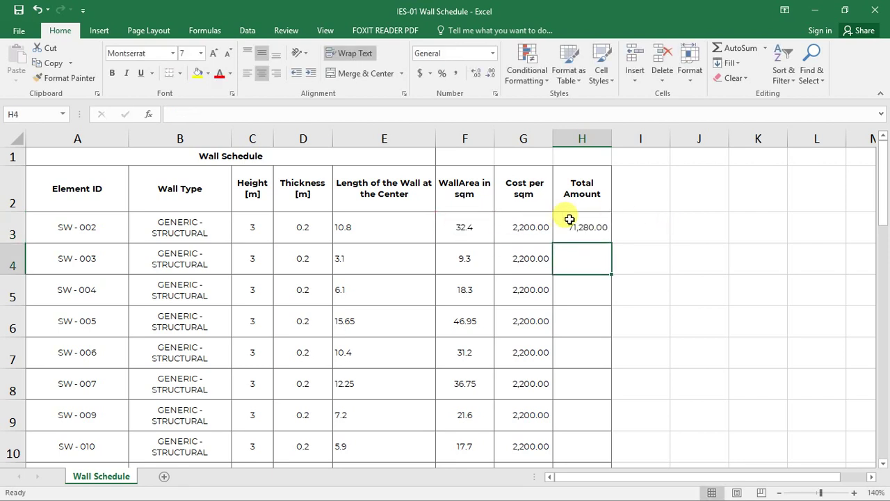
- Fill the total amount formula from H3 down to H26 for all the walls and save the workbook
click(593, 233)
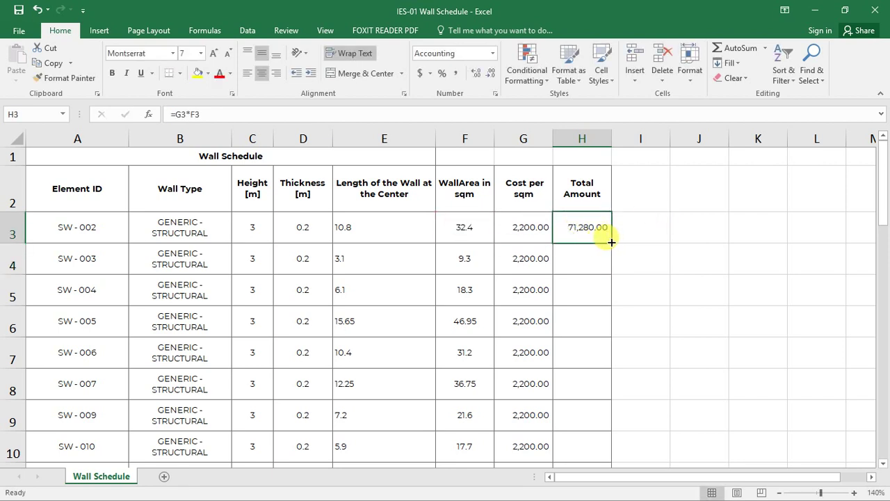
drag(611, 242, 583, 355)
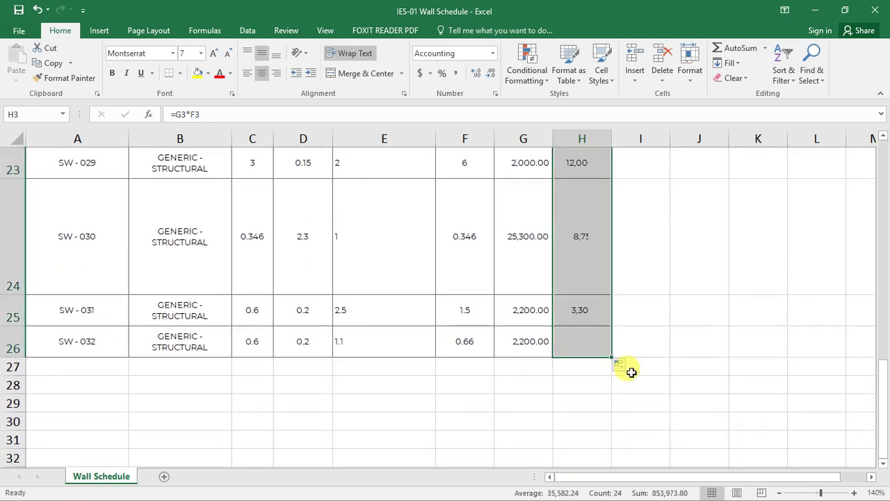
click(650, 285)
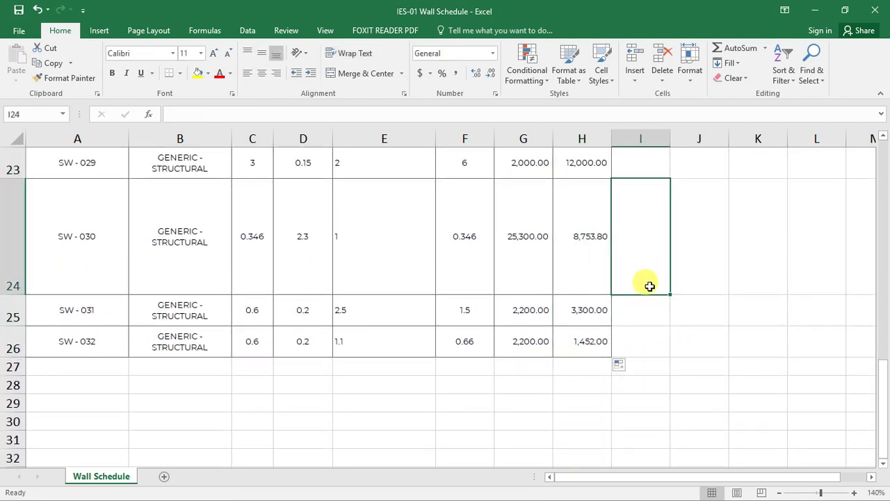
key(ctrl+s)
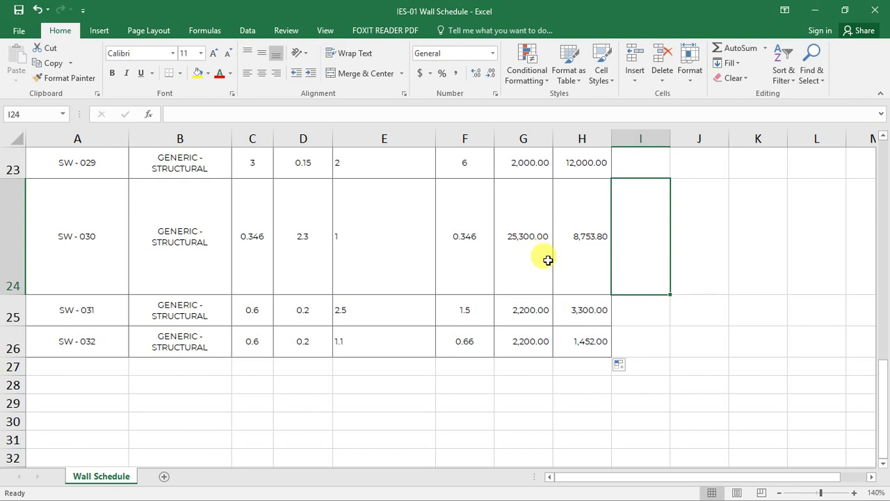
- Review the Total Amount values against their header, from the first wall row to the last
scroll(558, 259, up, 8)
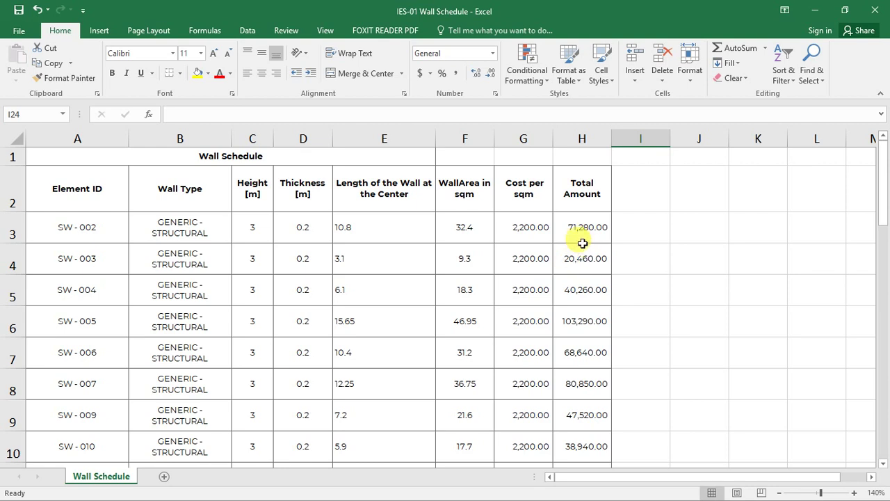
scroll(583, 242, down, 4)
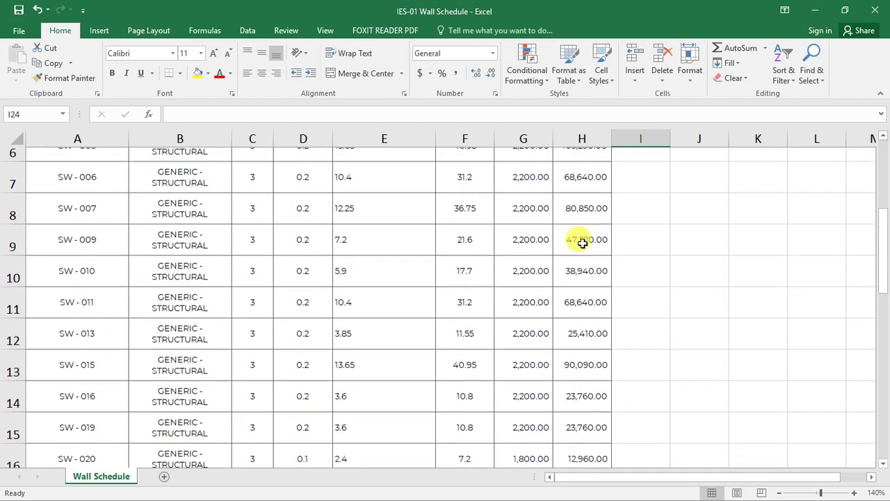
scroll(582, 243, down, 5)
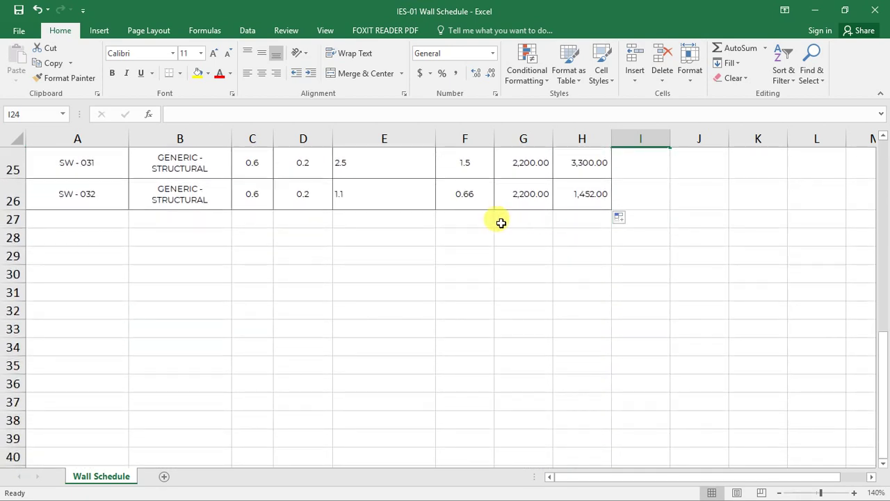
click(575, 222)
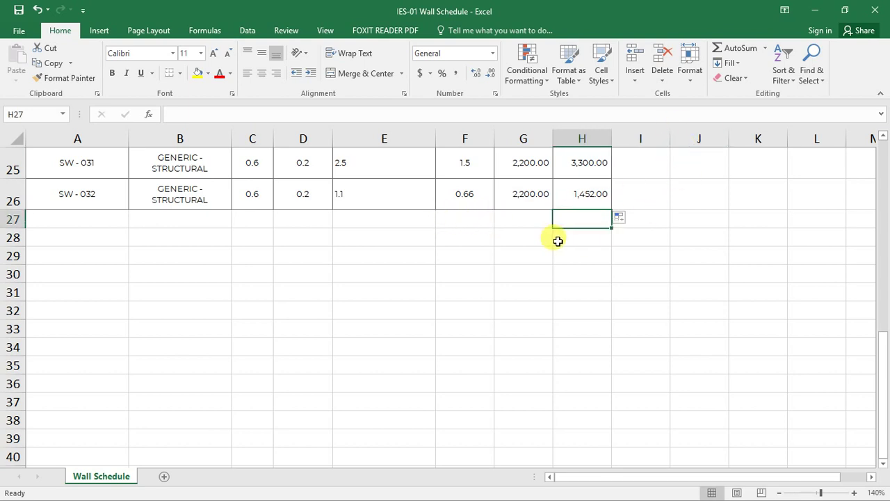
scroll(635, 285, up, 4)
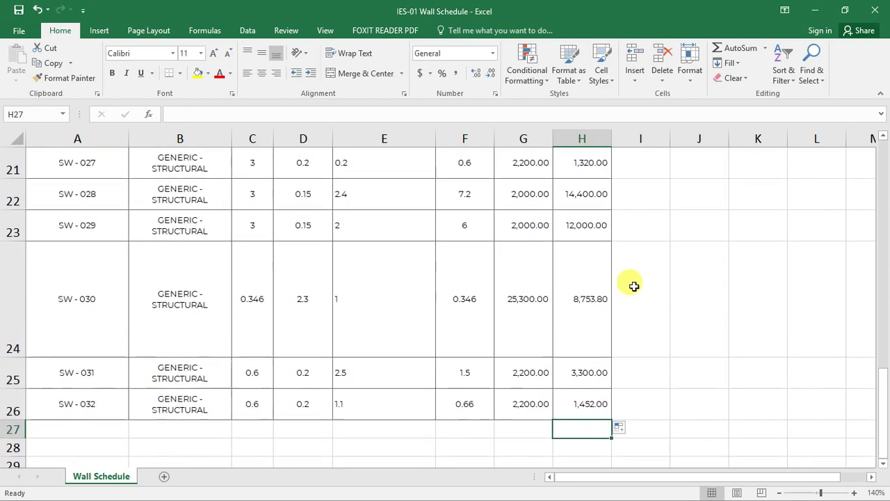
scroll(635, 286, up, 5)
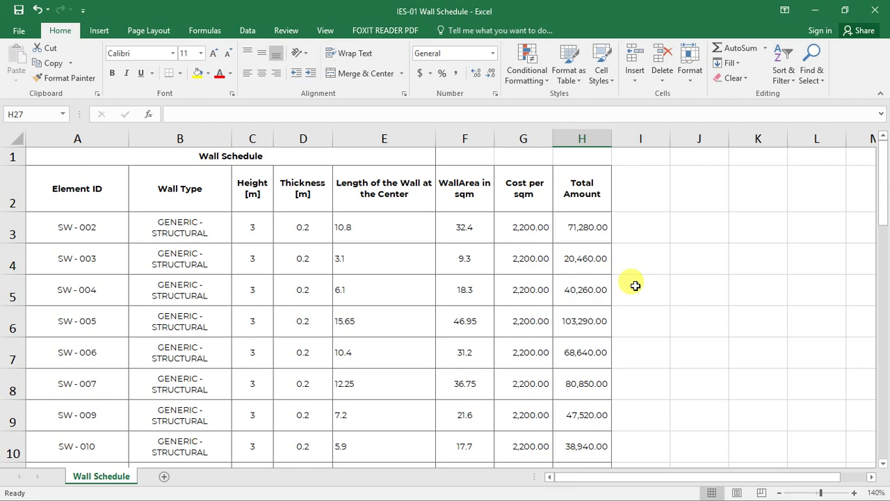
scroll(636, 286, down, 6)
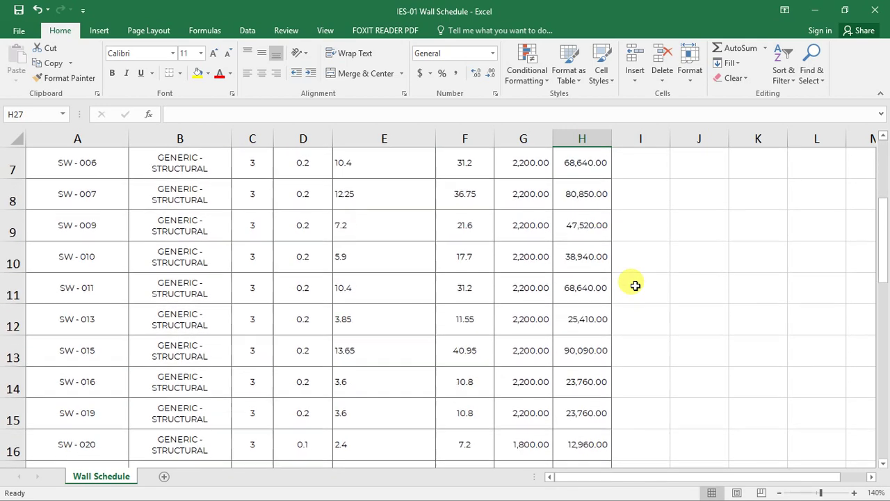
scroll(635, 285, down, 2)
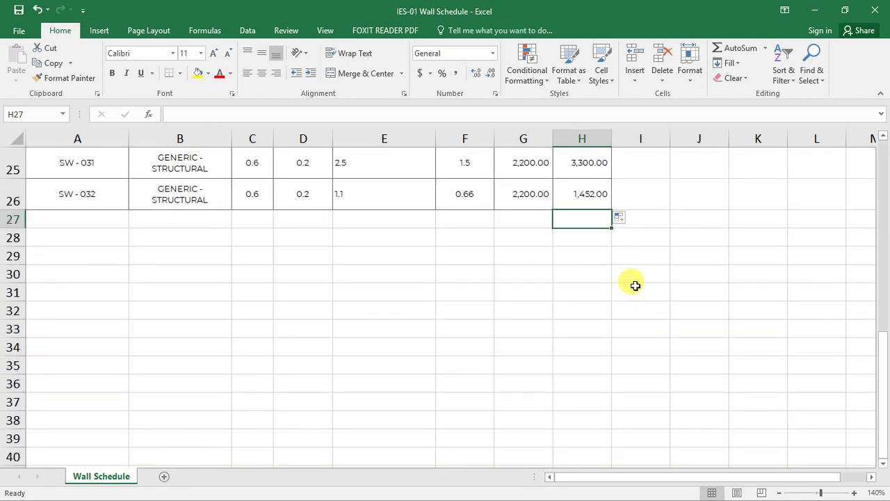
scroll(635, 285, up, 1)
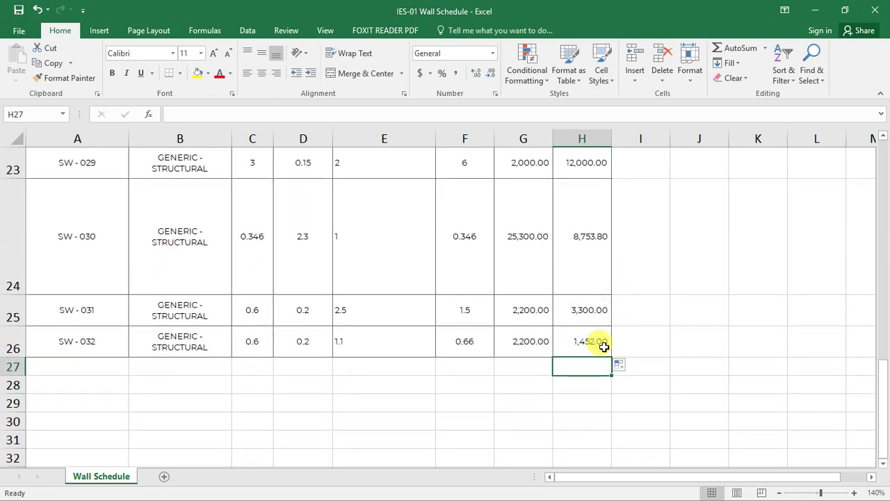
scroll(640, 320, up, 8)
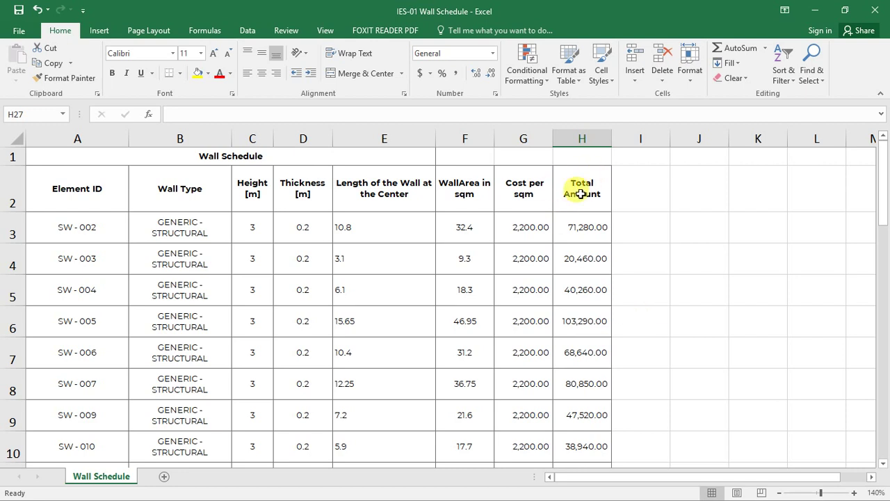
click(581, 196)
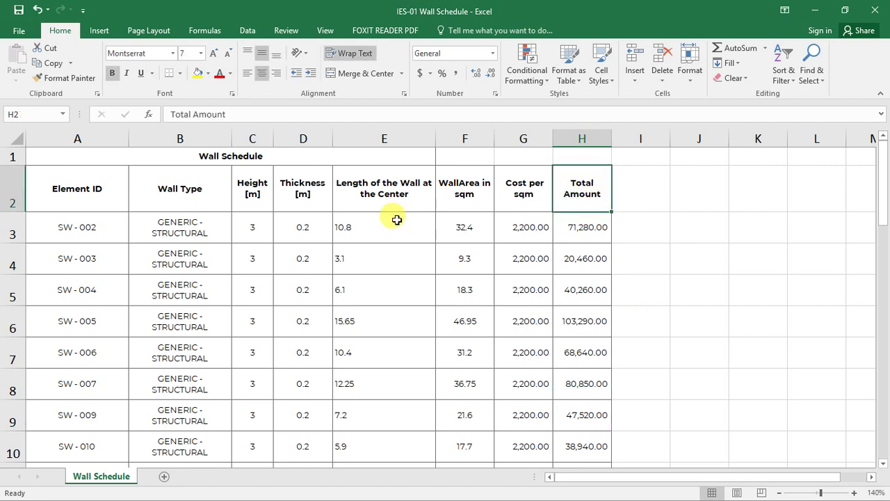
- Freeze the panes above row 3 so the schedule title and column headers stay in view
click(11, 232)
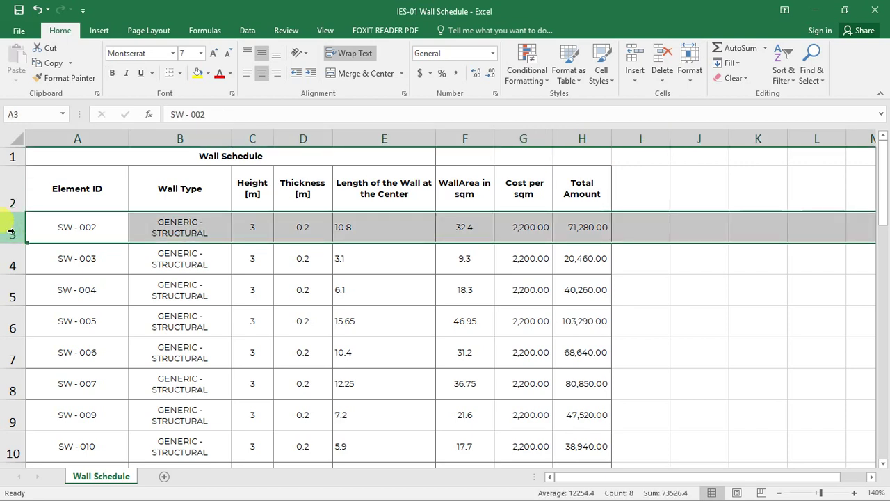
drag(80, 199, 571, 185)
scroll(396, 240, down, 2)
scroll(395, 241, up, 2)
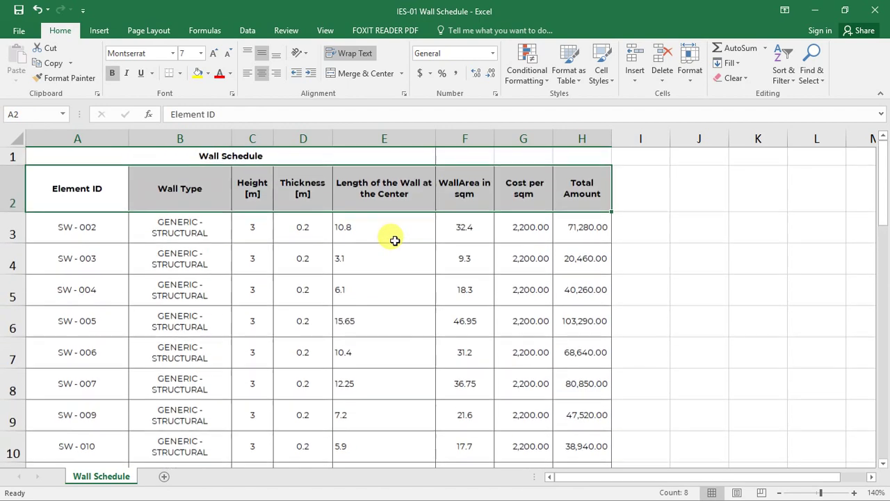
click(13, 232)
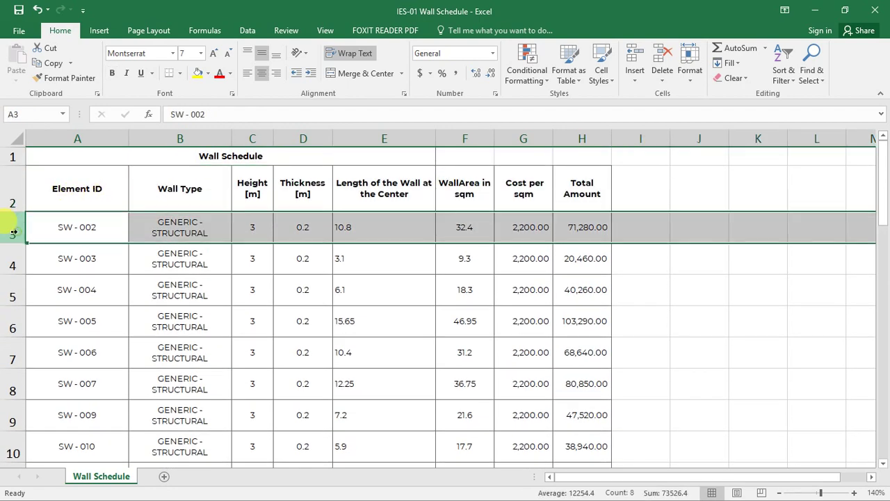
click(325, 33)
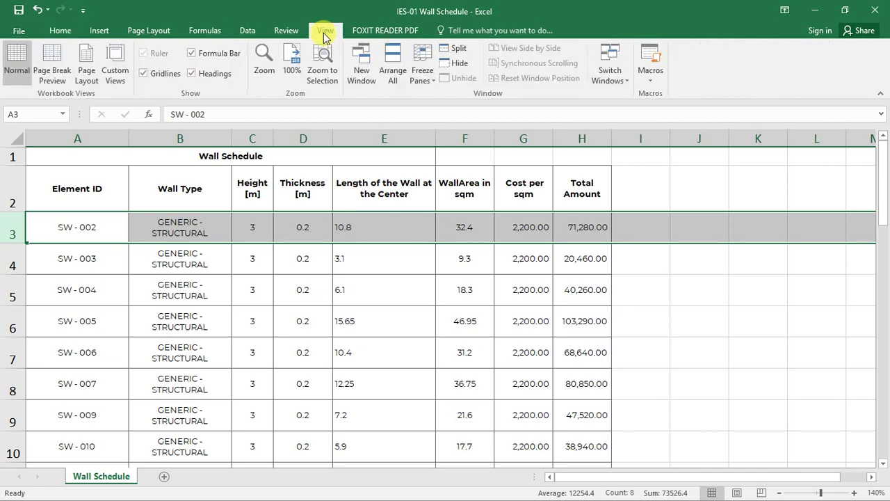
click(435, 82)
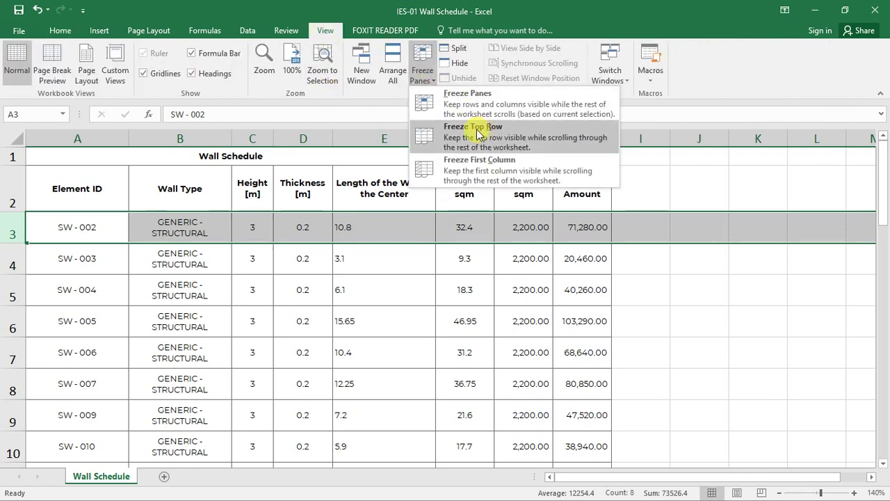
click(477, 104)
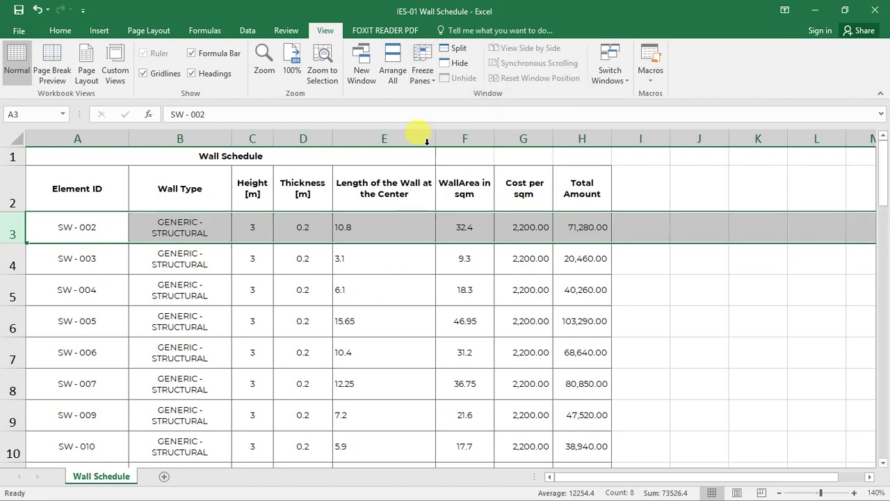
click(436, 86)
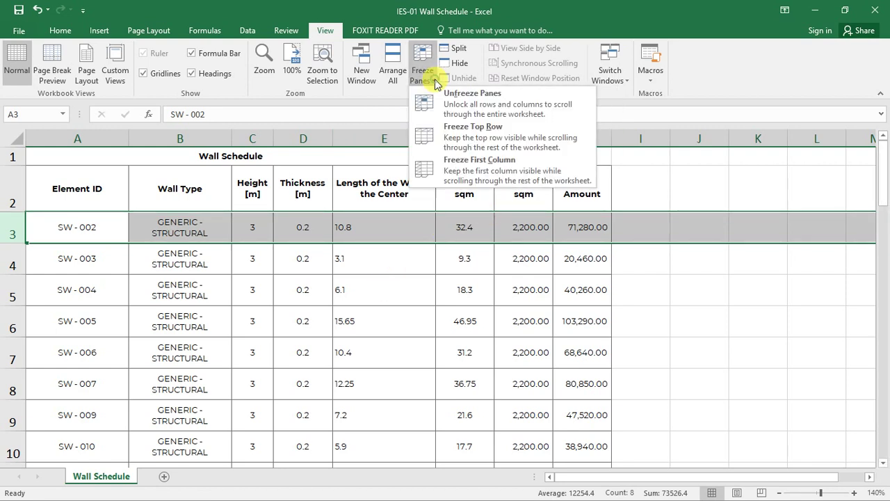
click(463, 104)
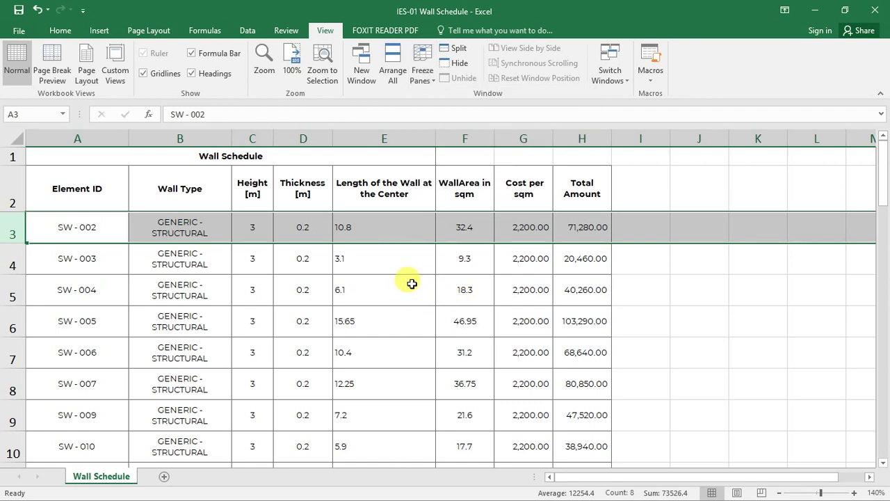
click(411, 284)
- Add up the Total Amount column in H27 with AutoSum, using the formula =SUM(H3:H26)
scroll(400, 295, down, 3)
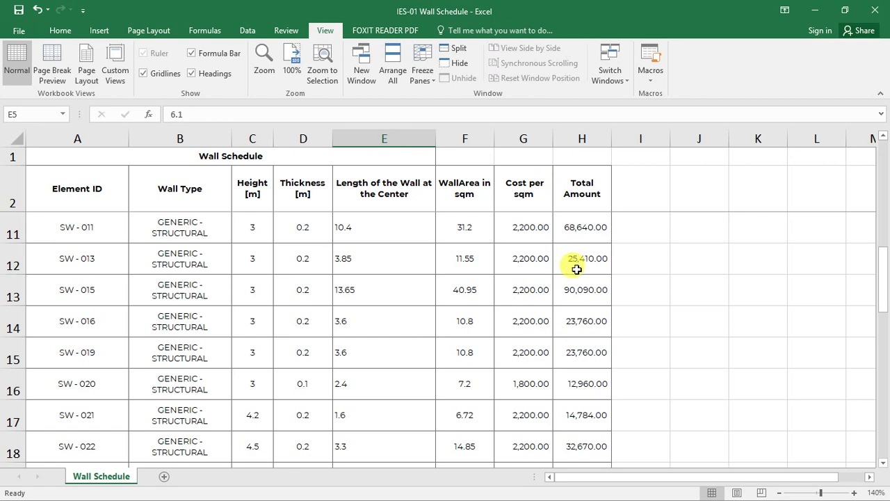
scroll(578, 270, down, 4)
scroll(578, 269, down, 2)
scroll(576, 267, up, 1)
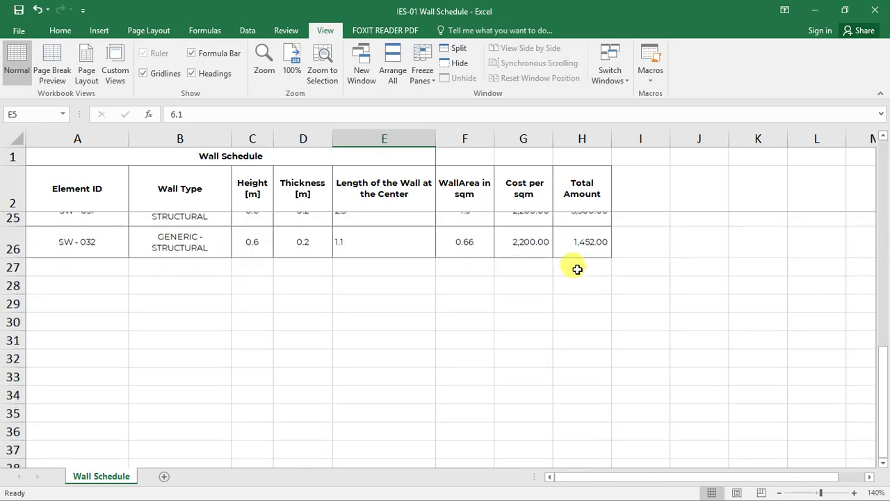
click(582, 283)
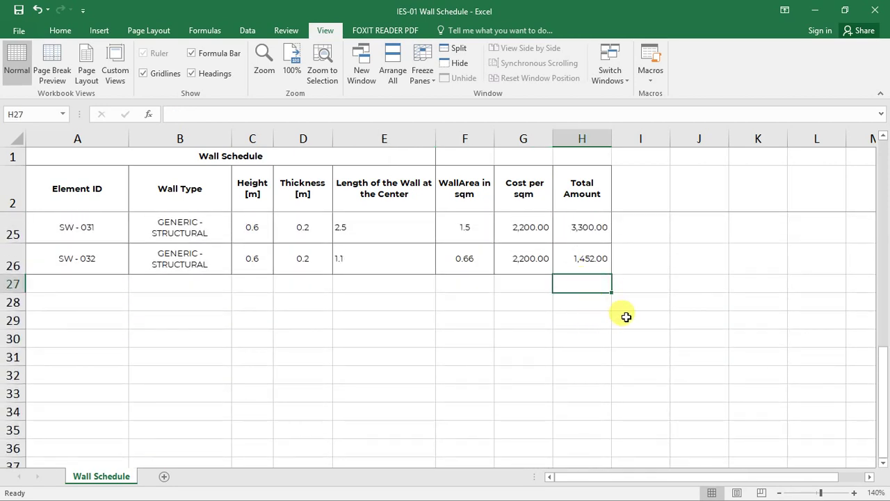
scroll(661, 317, up, 1)
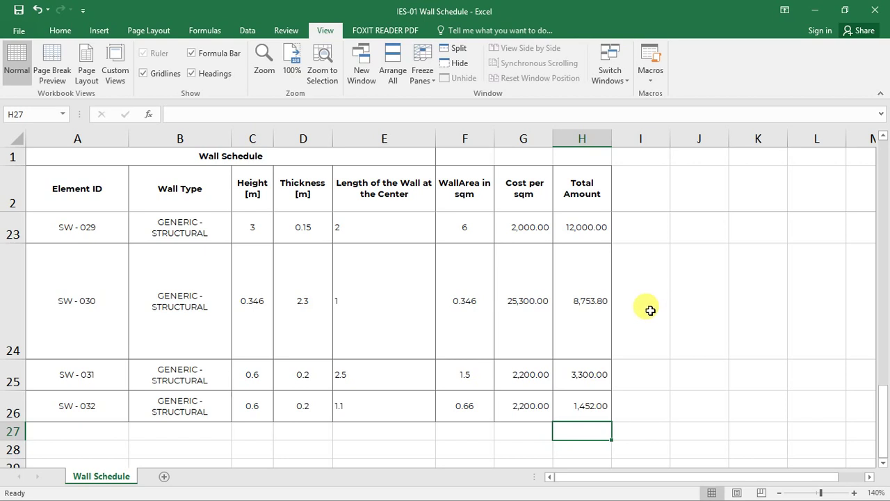
click(65, 31)
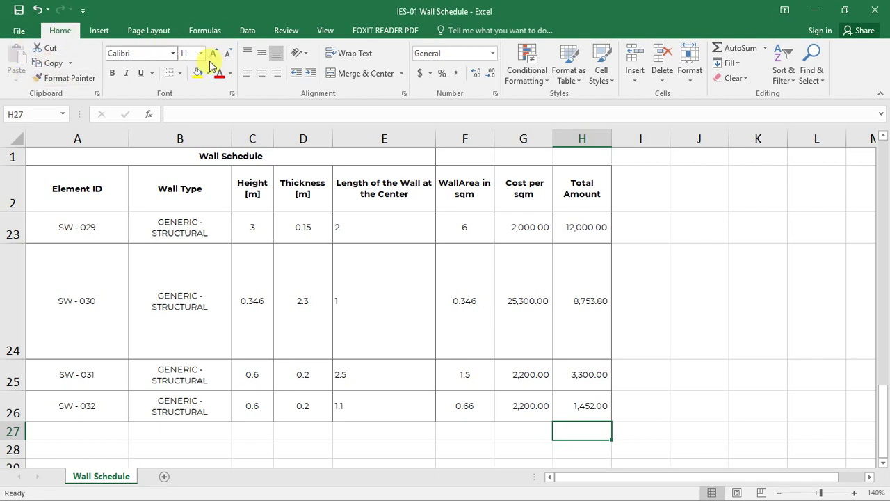
click(739, 54)
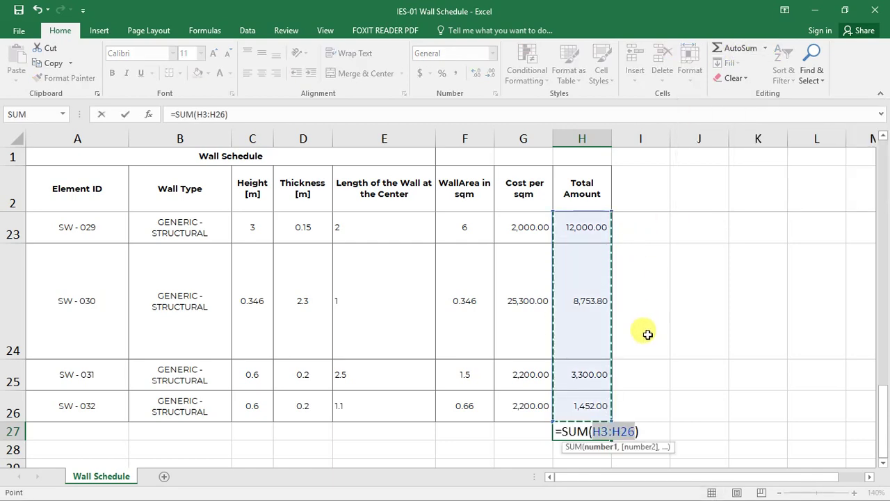
scroll(648, 334, up, 6)
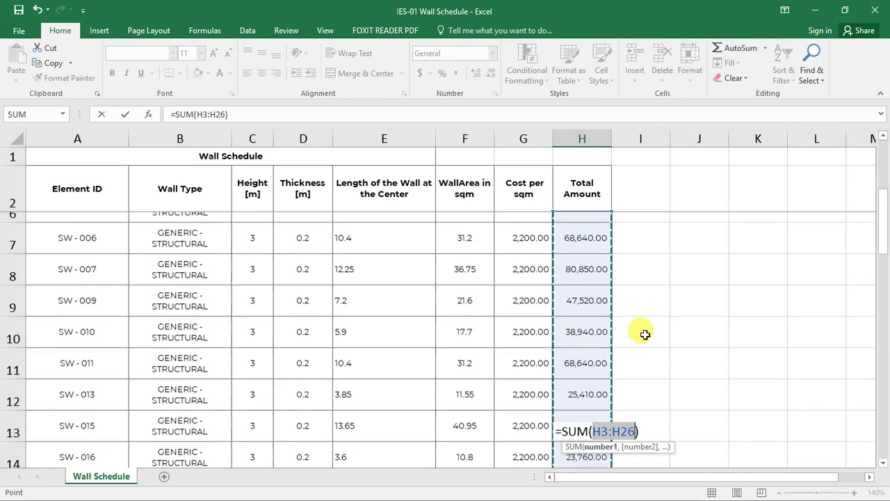
scroll(646, 335, up, 1)
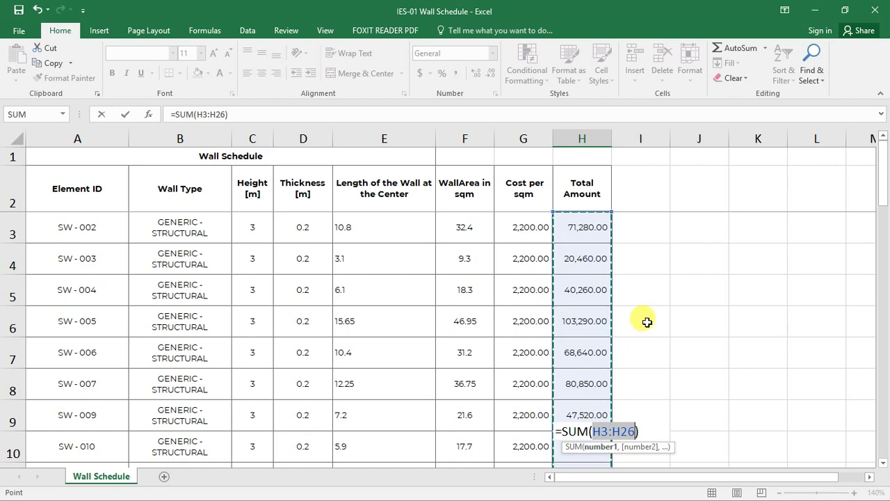
scroll(647, 322, down, 4)
scroll(647, 322, down, 4)
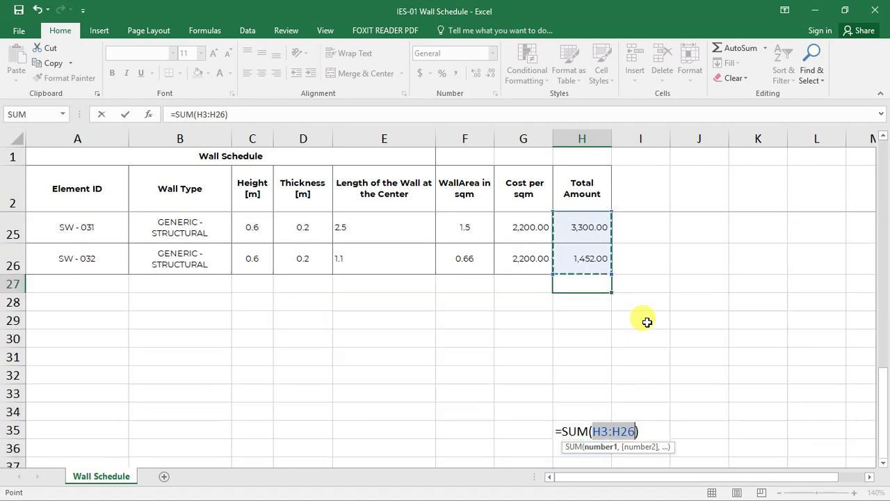
scroll(647, 322, up, 1)
key(Return)
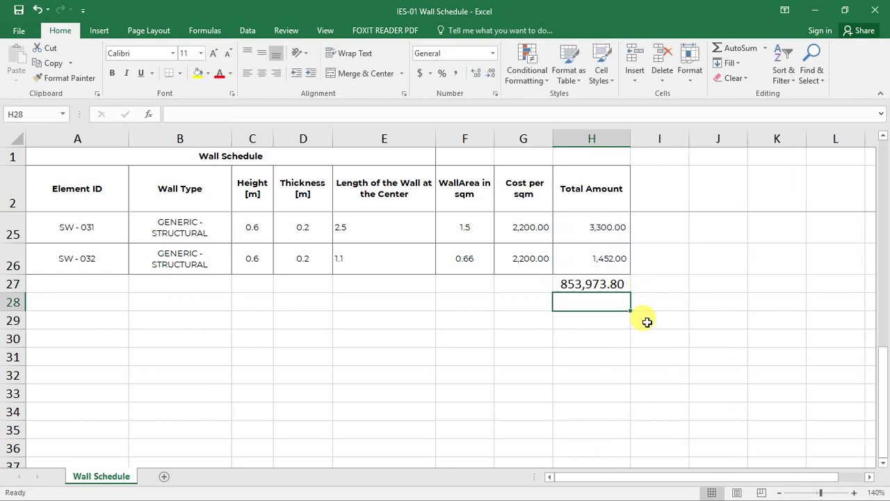
- Change the font of the grand total in H27 to Montserrat
click(618, 284)
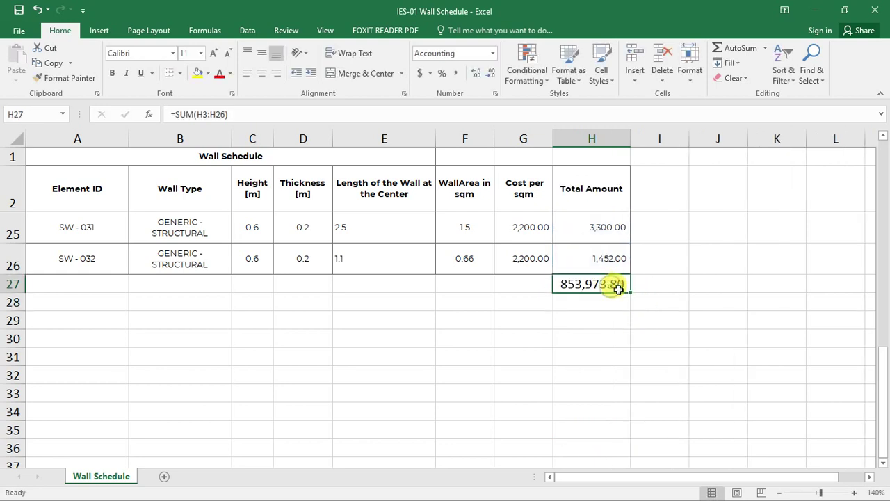
click(130, 53)
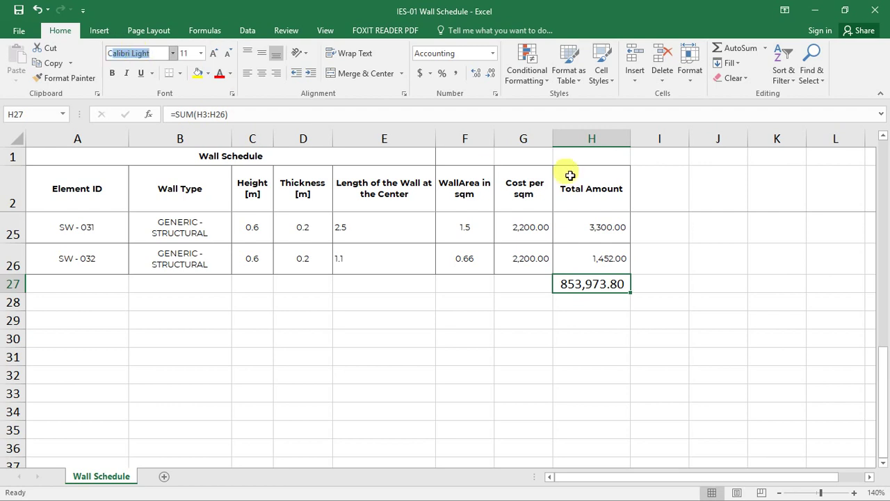
click(590, 305)
click(590, 285)
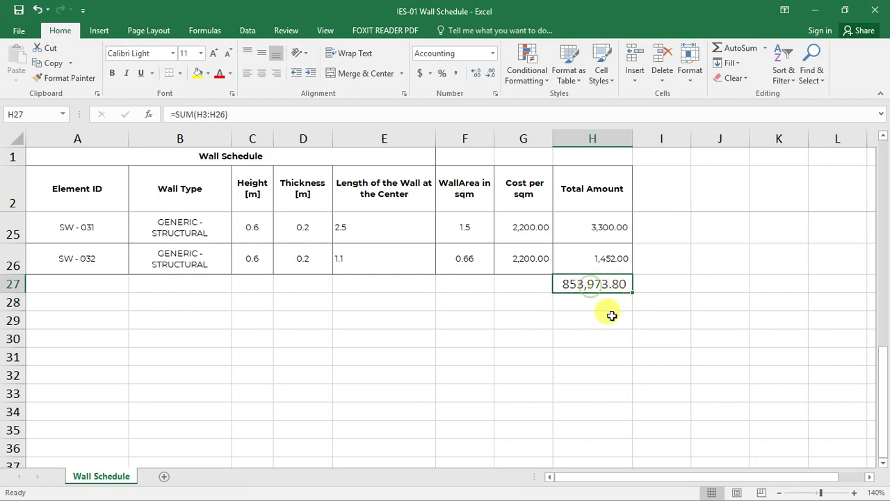
click(154, 53)
text(Monter)
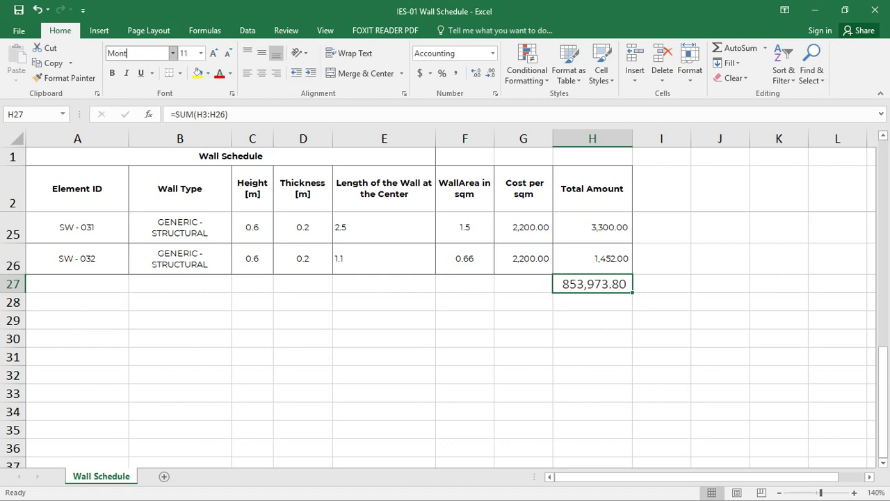
key(BackSpace)
key(BackSpace)
text(nt)
key(Return)
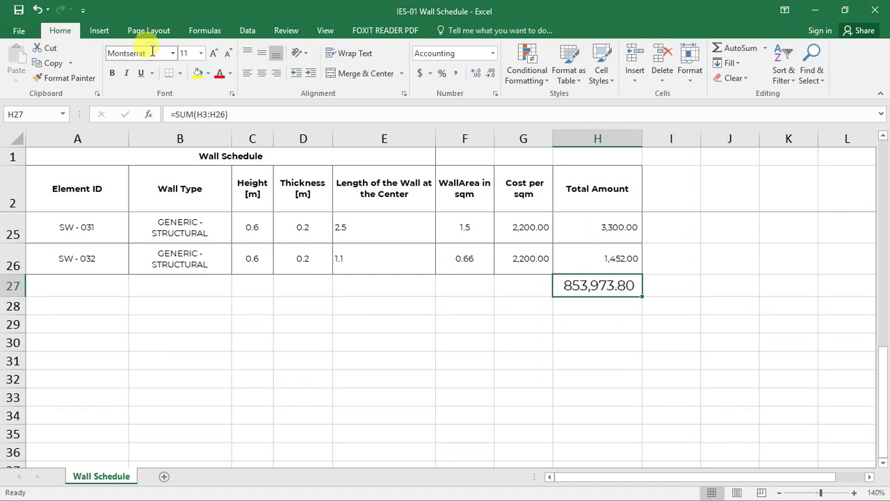
- Try font size 7 on the grand total in H27, matching the wall rows
click(254, 224)
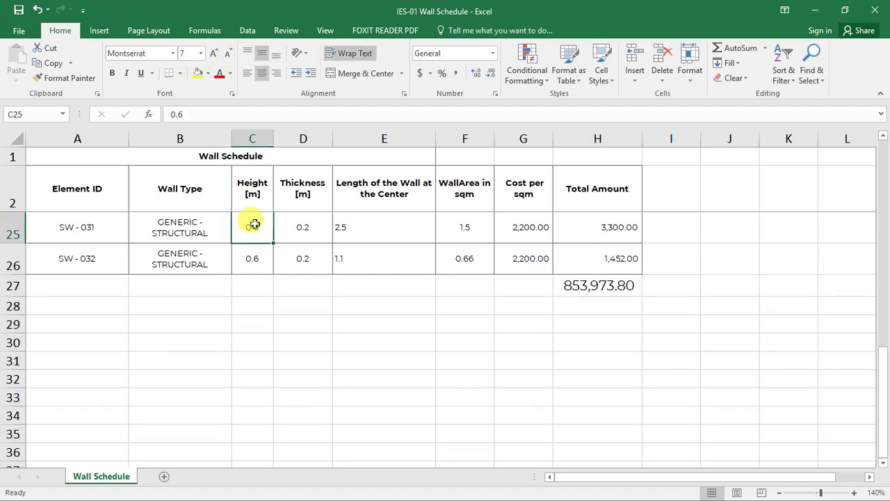
click(586, 286)
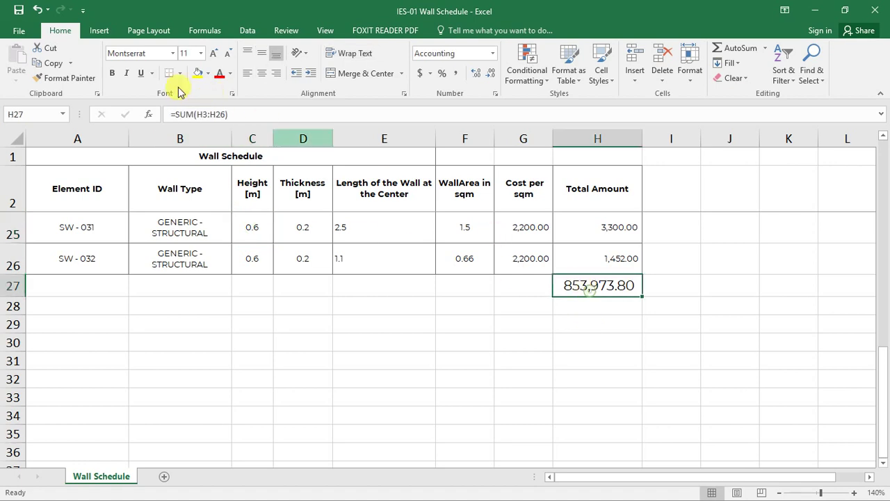
click(201, 53)
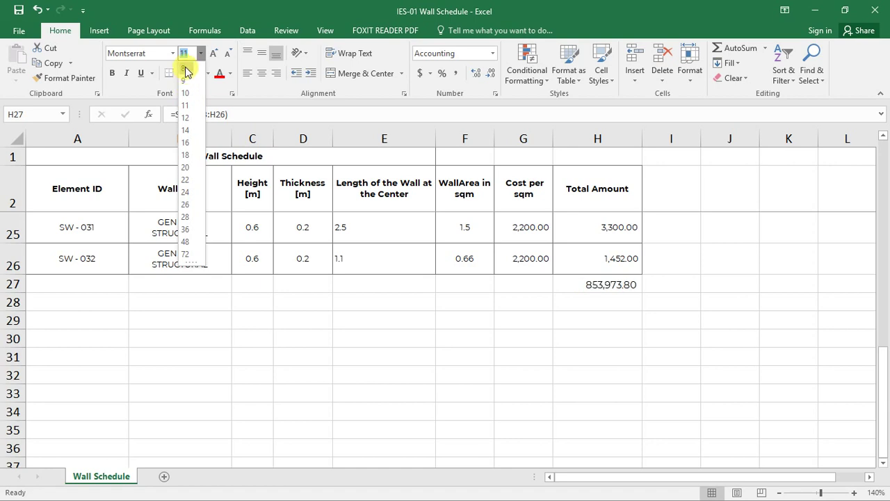
text(7)
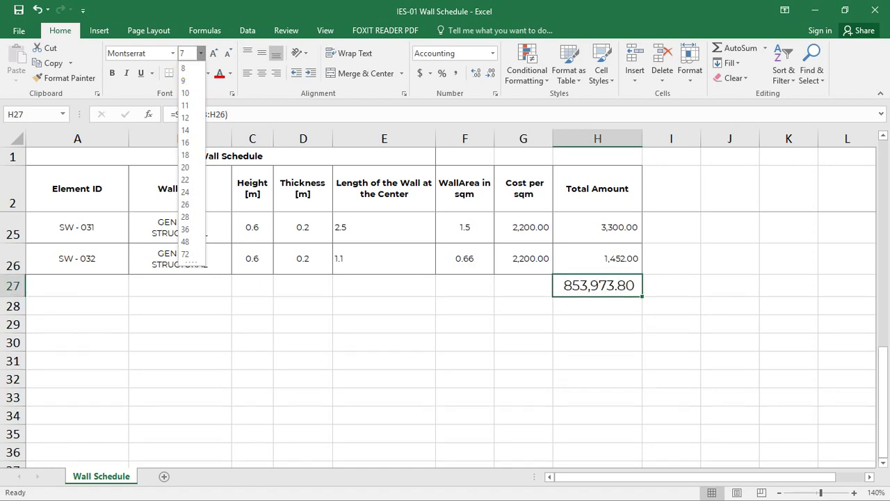
key(Return)
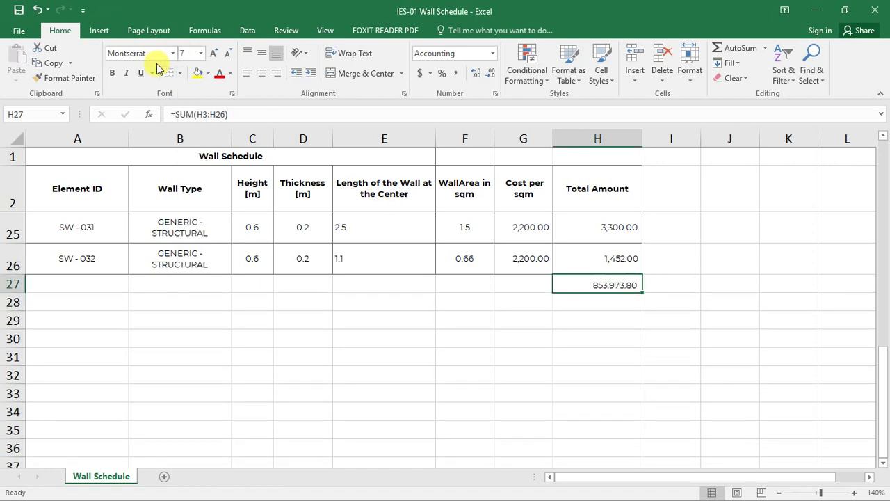
- Set the grand total in H27 to font size 10 and bold, and save the workbook
click(188, 55)
text(10)
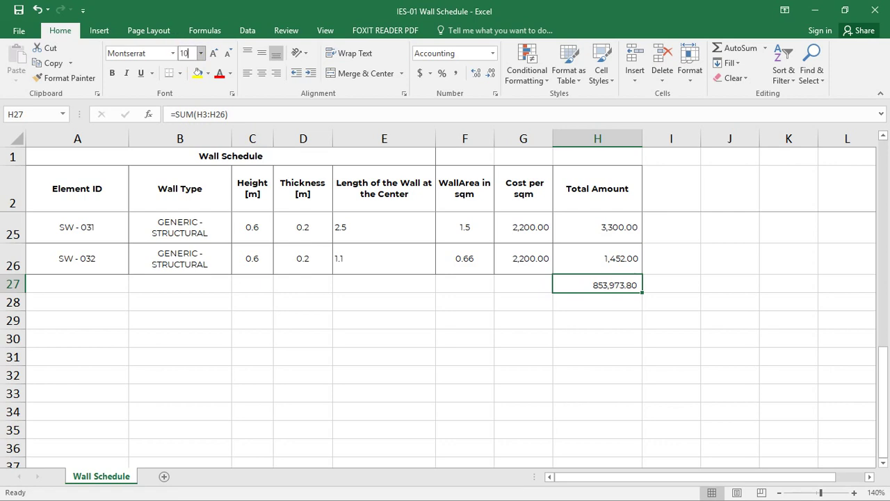
key(Return)
click(592, 304)
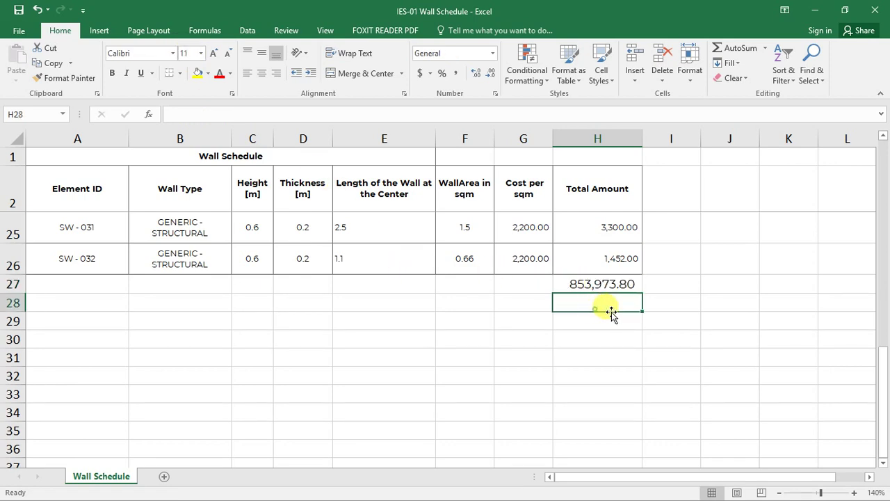
click(597, 284)
click(112, 73)
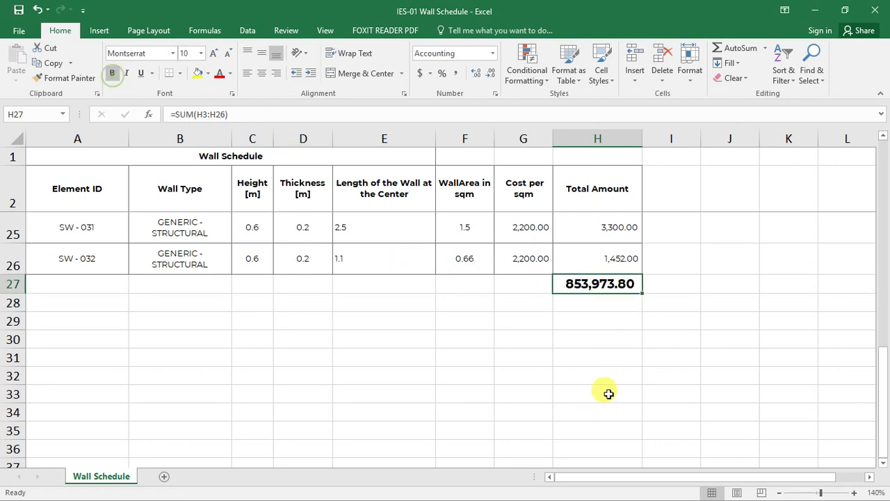
click(601, 338)
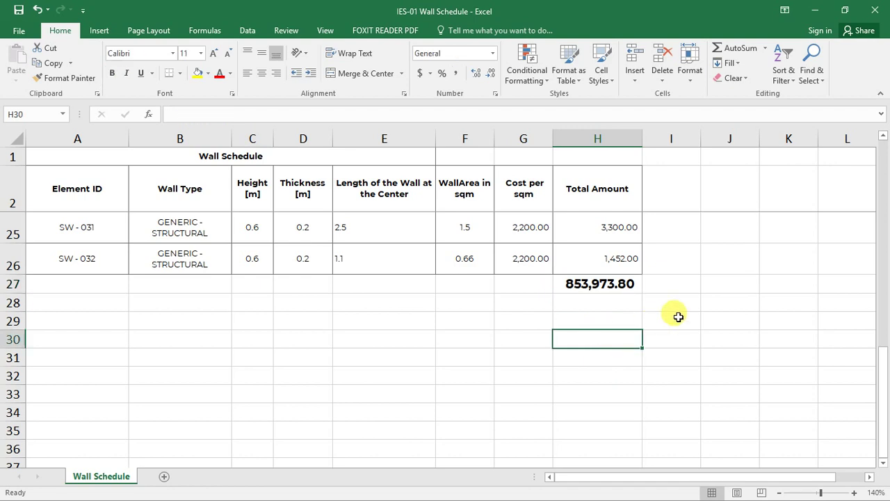
scroll(677, 318, up, 1)
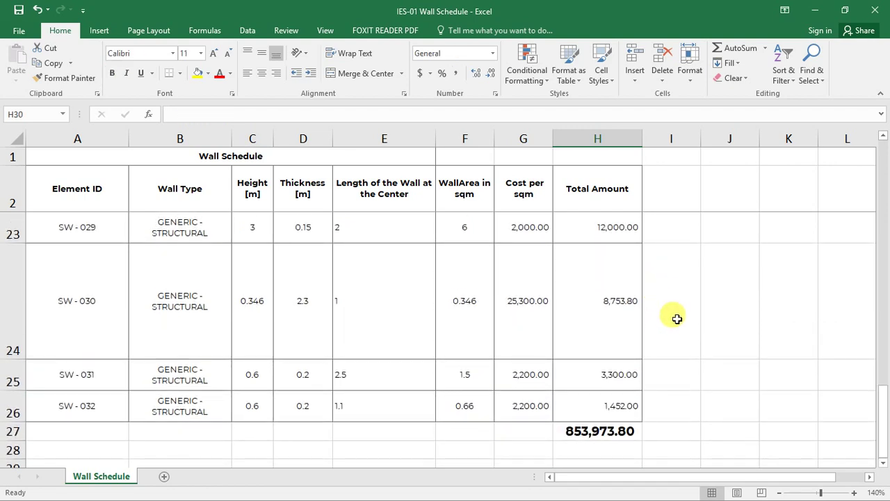
key(ctrl+s)
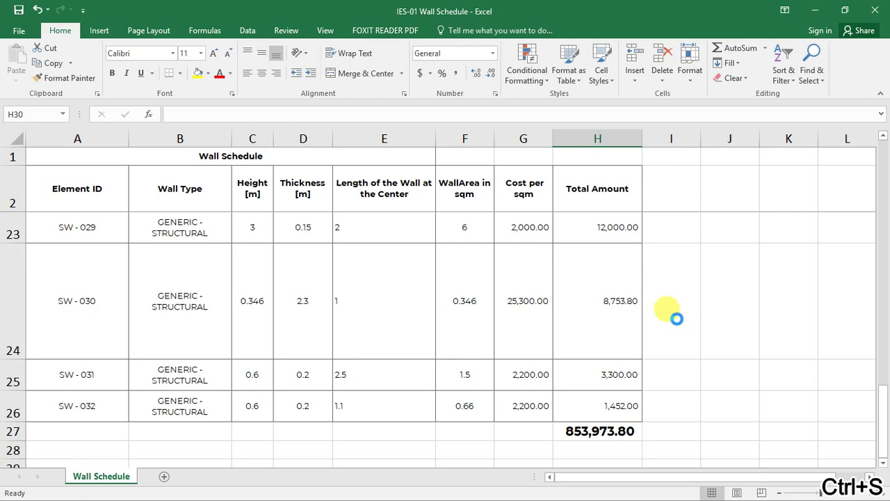
- Review the schedule's Total Amount column from the first wall row down to the grand total in H27
scroll(668, 320, up, 5)
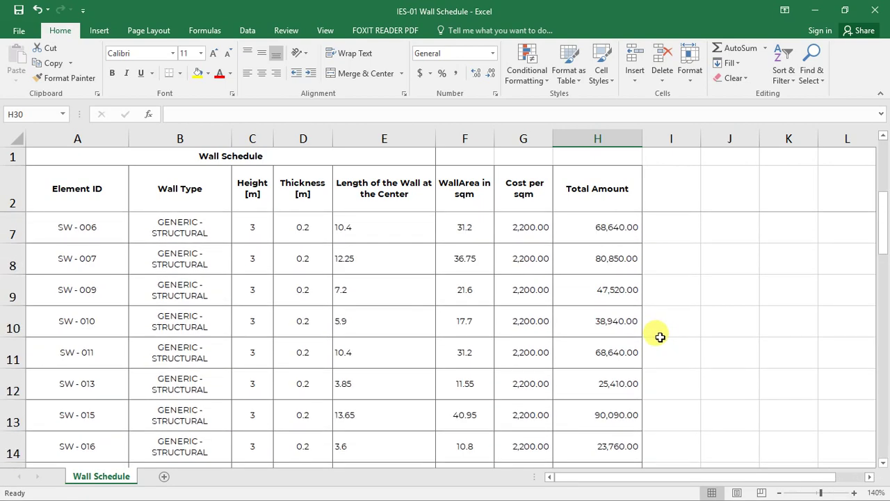
scroll(660, 337, up, 2)
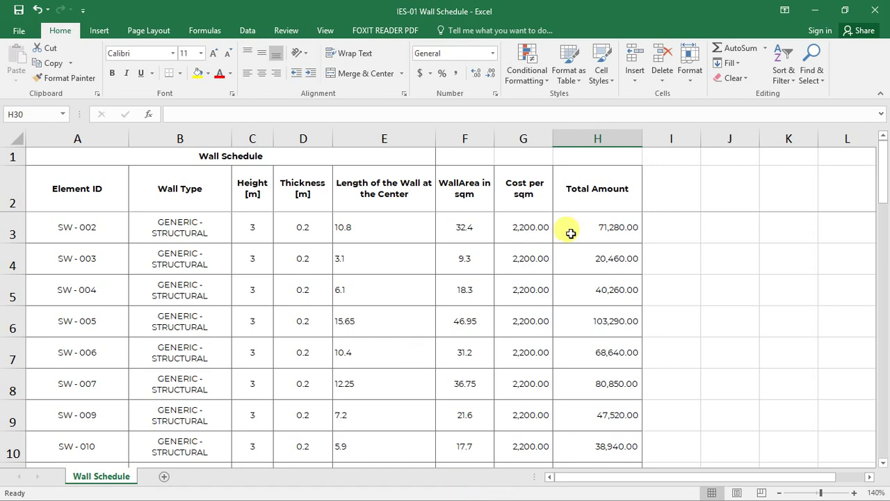
scroll(626, 285, down, 3)
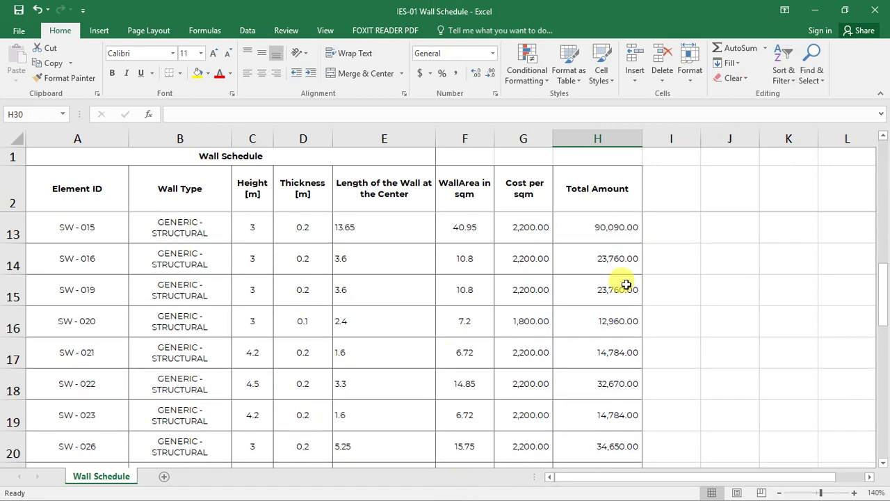
scroll(626, 285, down, 4)
click(621, 284)
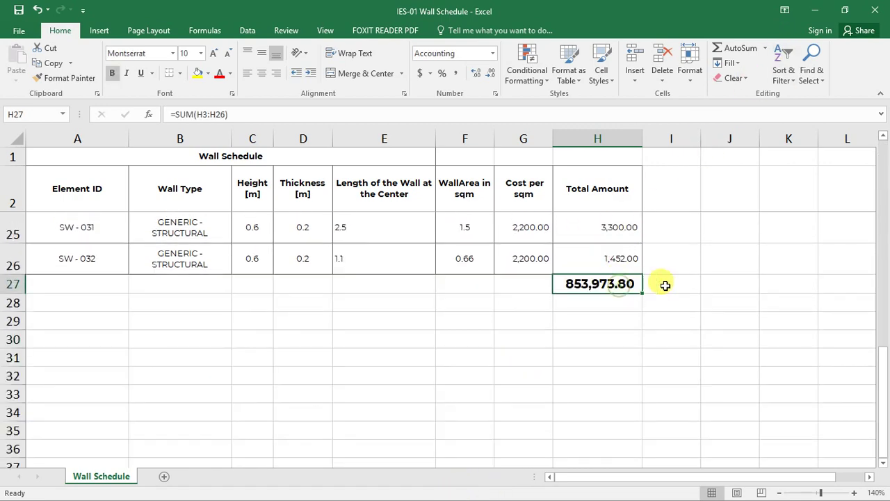
scroll(683, 280, up, 1)
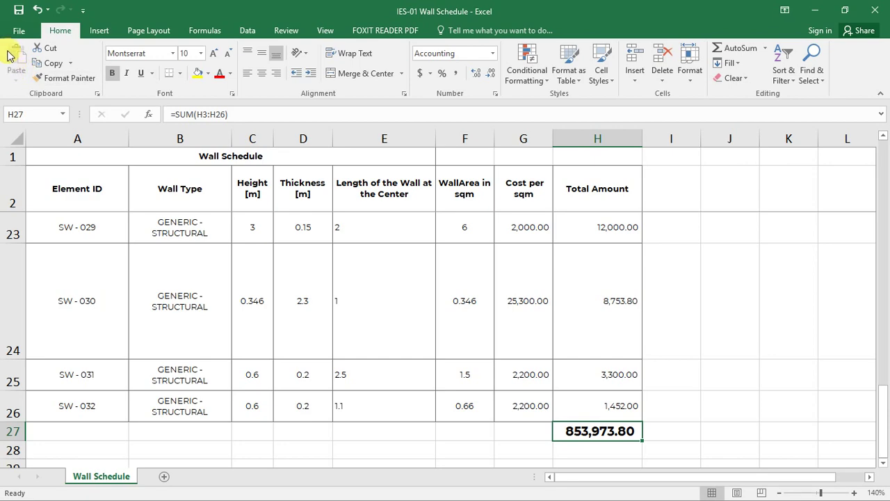
- Save a PDF copy of the workbook as IES-01 Wall Schedule on drive F:, opening it after publishing
click(20, 32)
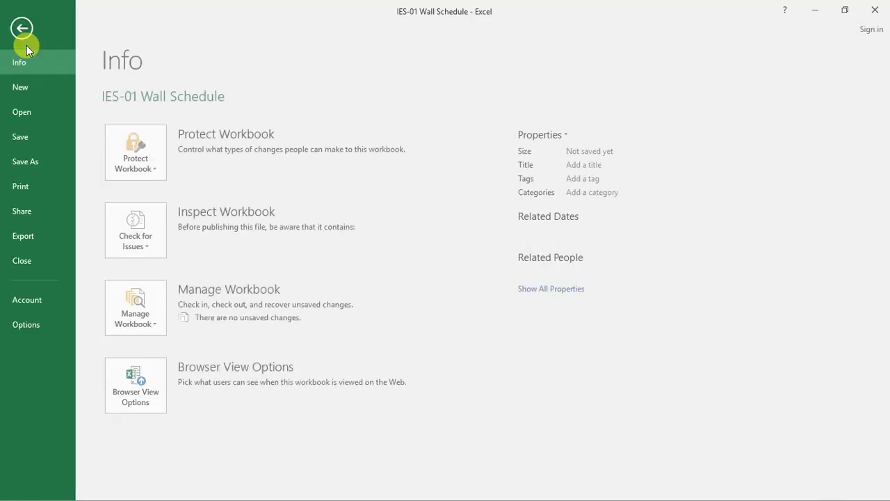
click(32, 163)
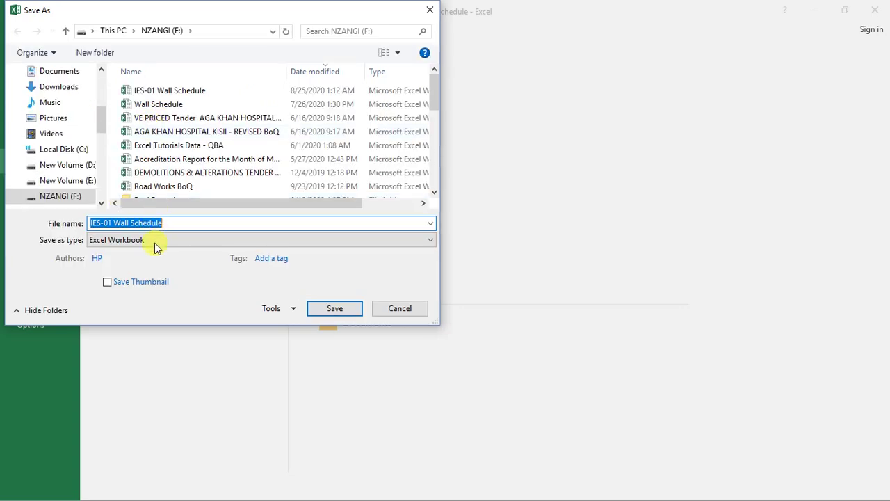
click(155, 241)
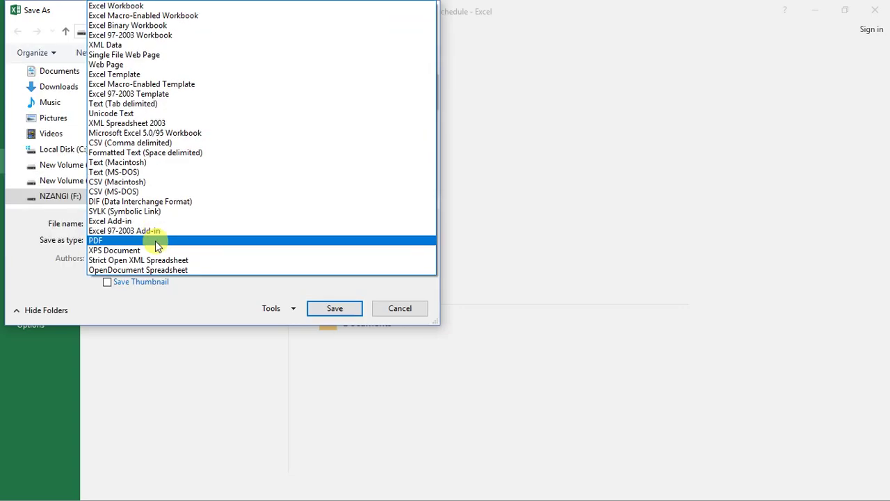
click(118, 242)
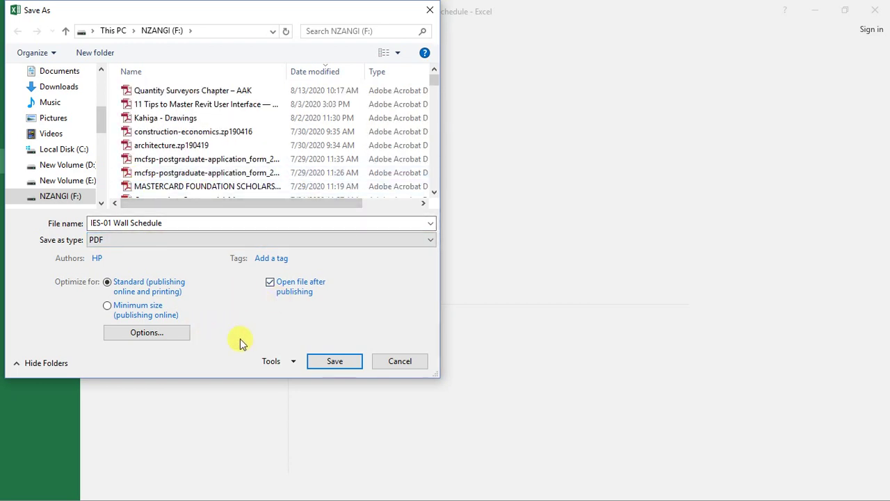
click(340, 367)
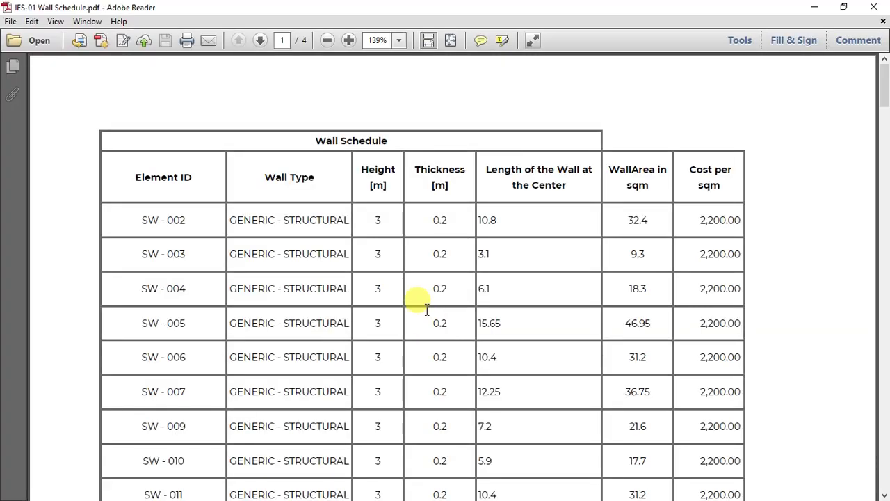
- Look over the exported PDF's first page, close it, and close the Excel workbook with its changes saved
scroll(383, 302, down, 5)
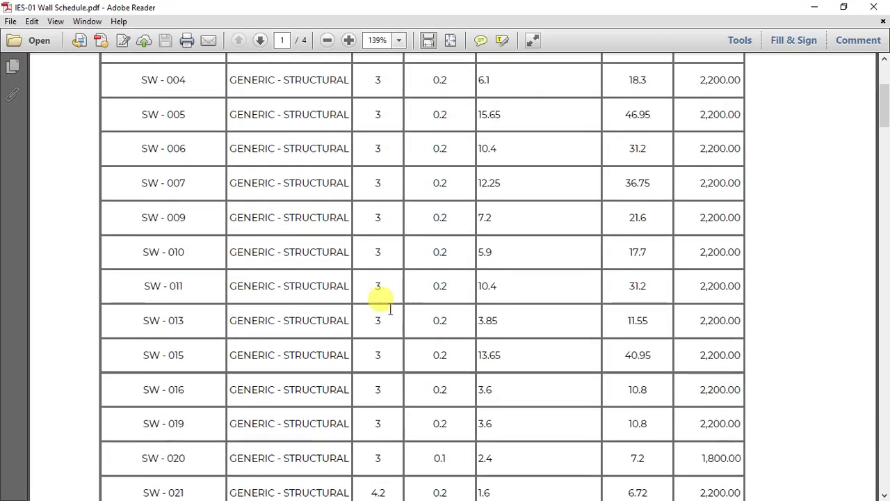
scroll(431, 282, up, 3)
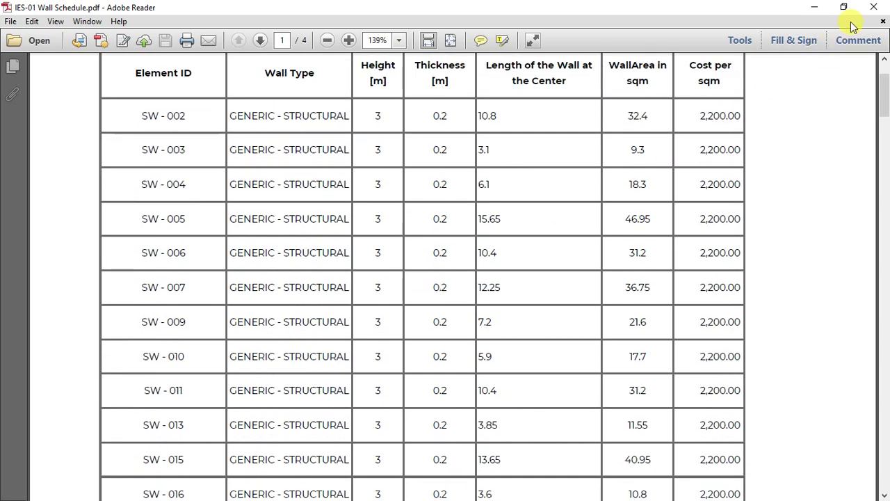
click(873, 7)
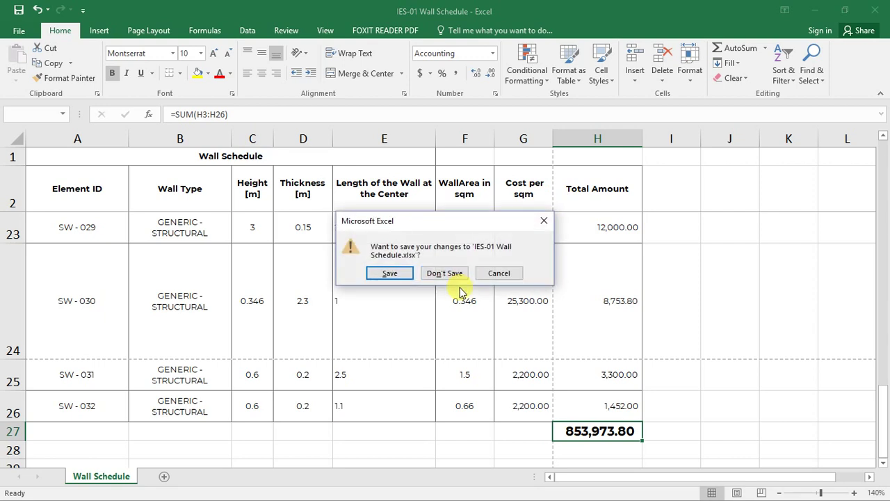
click(392, 271)
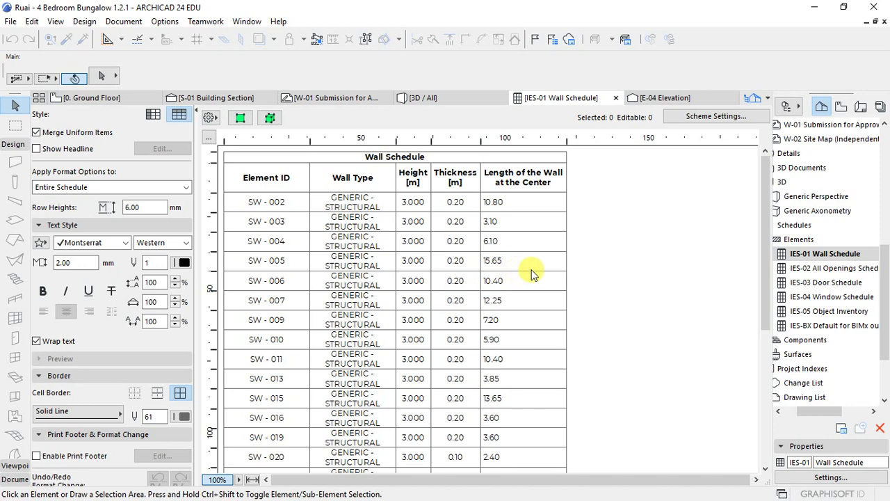
- Show the bungalow's 3D view in ARCHICAD and look at the building from another side
click(426, 98)
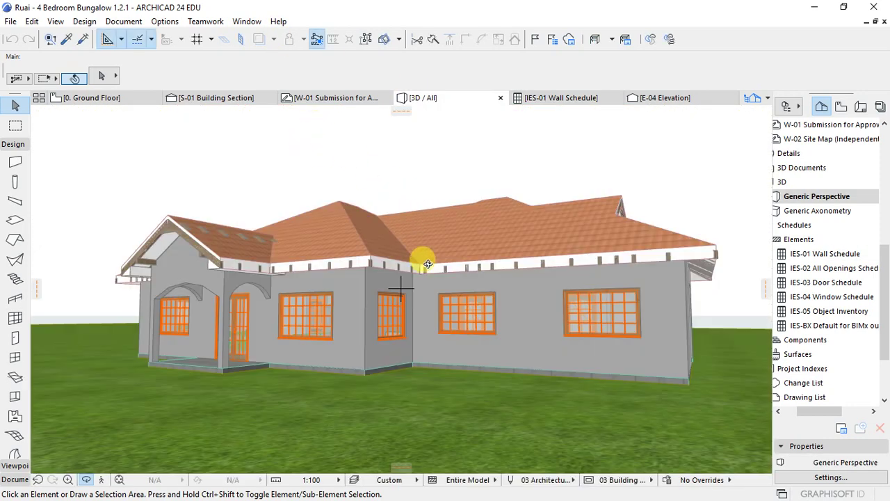
drag(435, 269, 586, 309)
scroll(585, 308, up, 2)
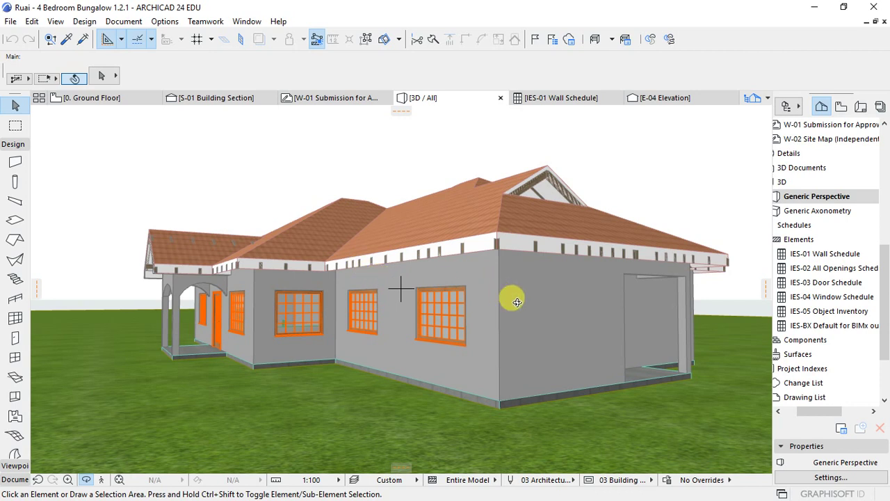